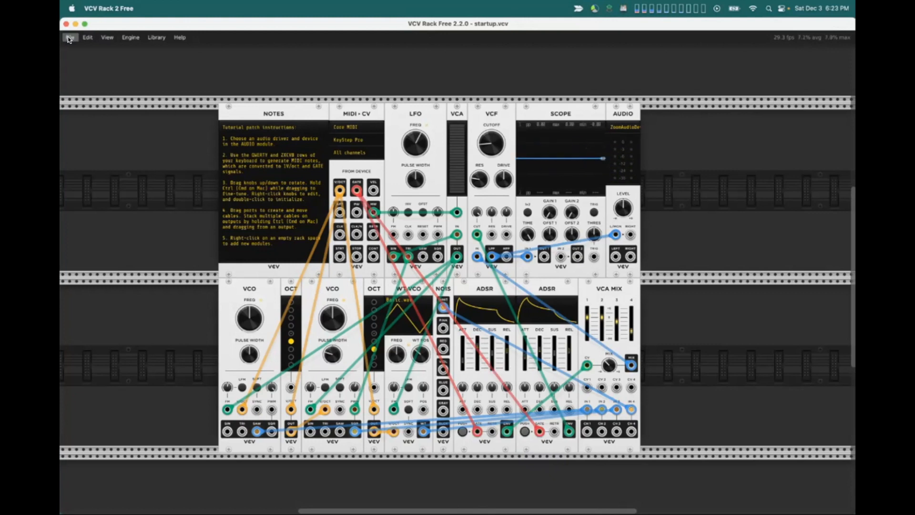
Open the recent patch generative-workshop.vcv
left_click(69, 37)
mouse_move(94, 66)
left_click(136, 74)
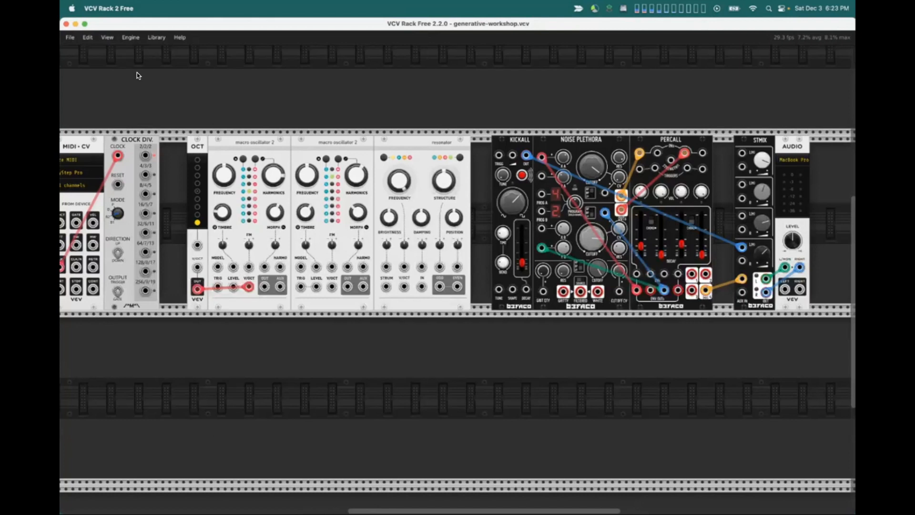
Look over the patch's signal chain from the clock divider through the oscillators, resonator and percussion modules to the STMIX mixer
scroll(370, 285, "left", 2)
scroll(370, 284, "left", 5)
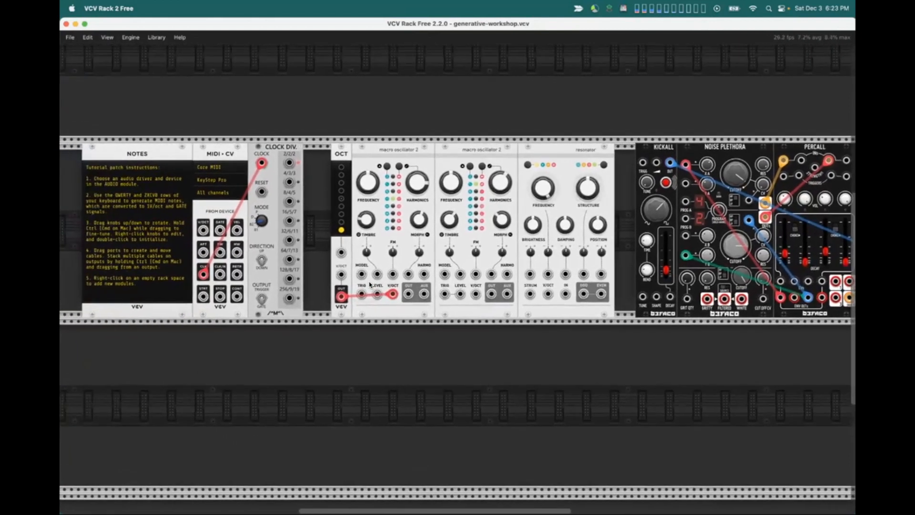
scroll(371, 285, "down", 2)
scroll(370, 285, "right", 8)
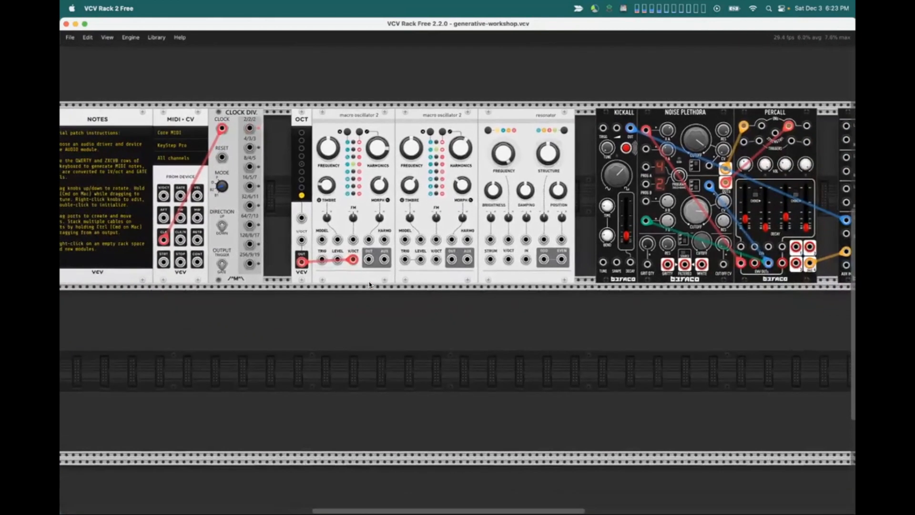
scroll(371, 285, "left", 3)
scroll(370, 285, "down", 3)
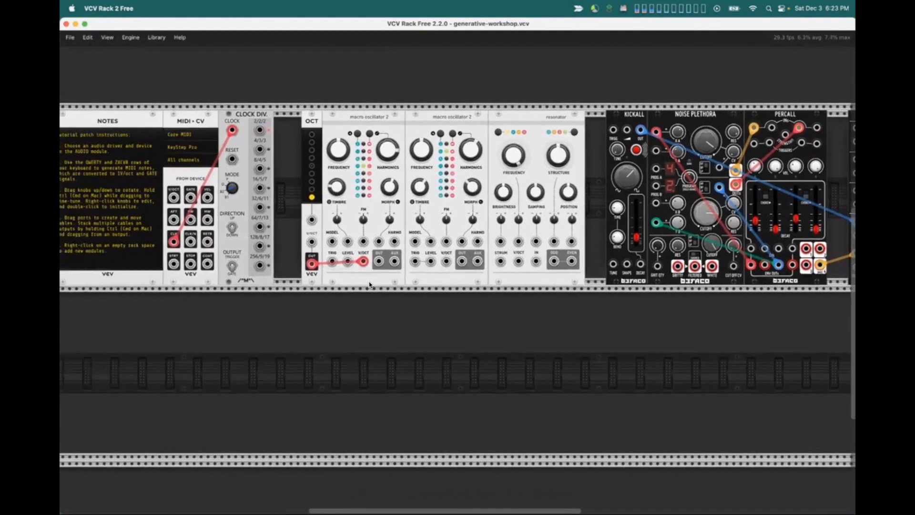
scroll(370, 285, "up", 1)
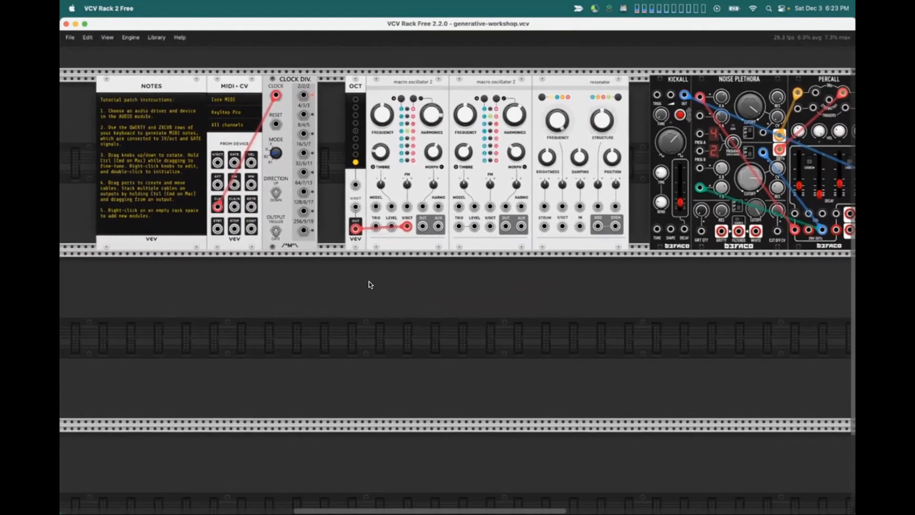
scroll(370, 285, "right", 4)
scroll(371, 285, "up", 2)
mouse_move(317, 135)
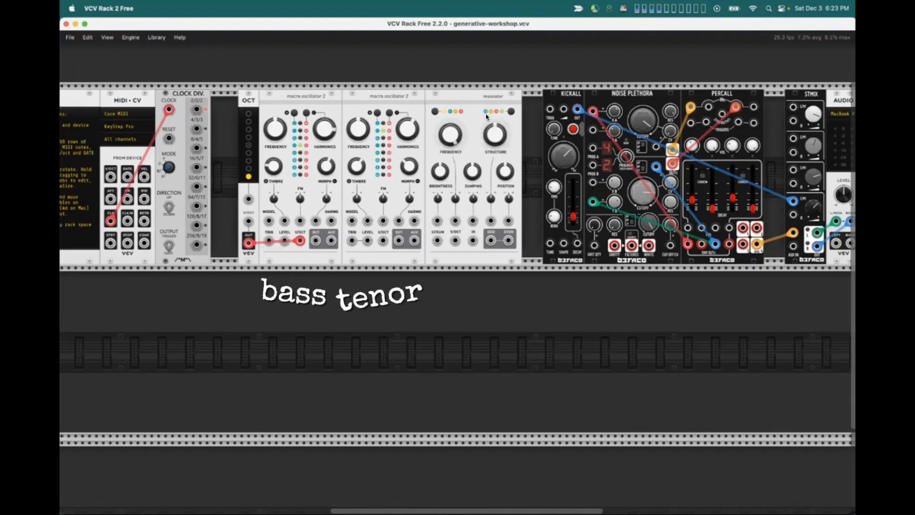
scroll(476, 172, "right", 3)
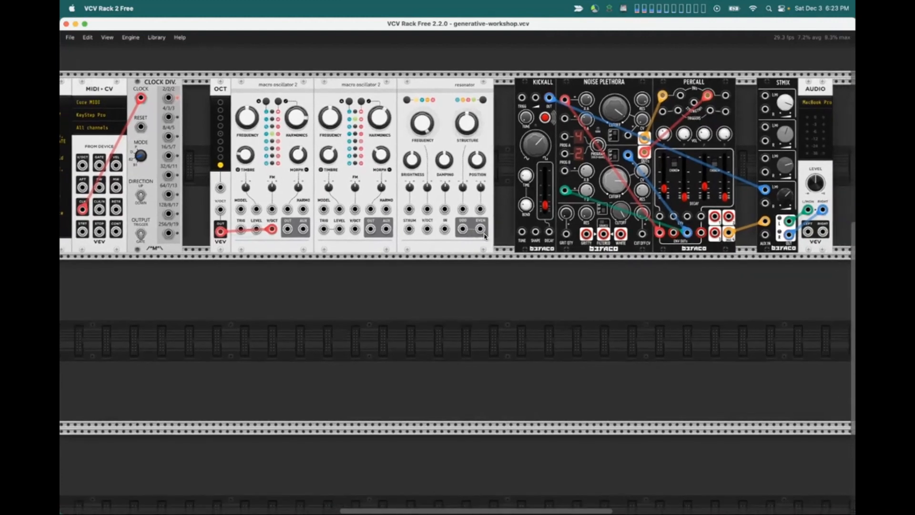
scroll(475, 239, "right", 4)
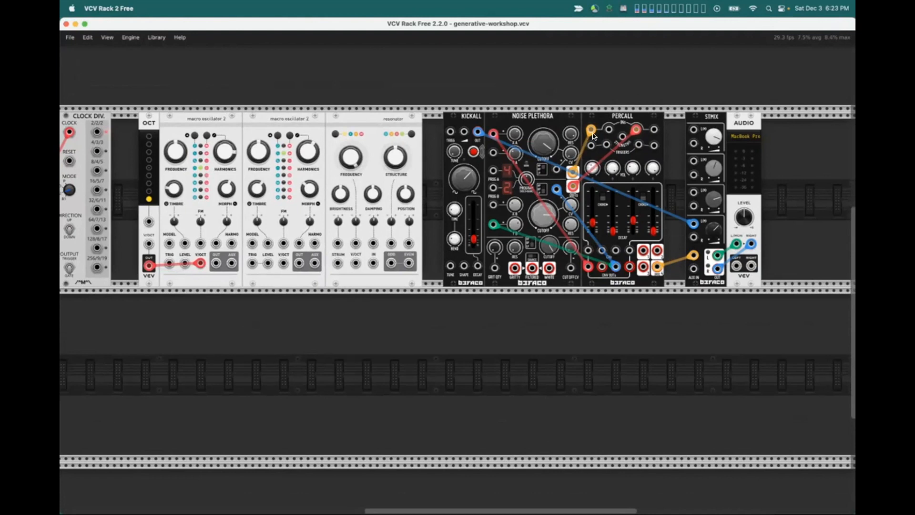
scroll(540, 235, "left", 3)
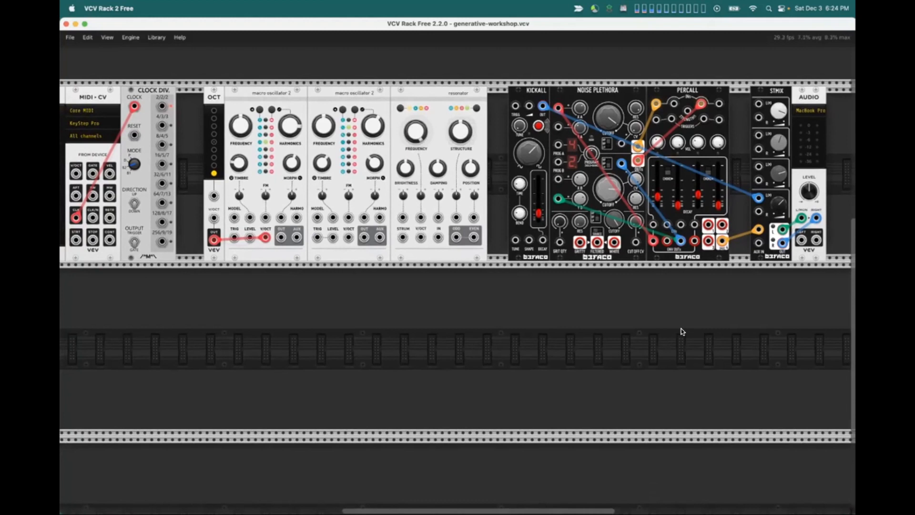
mouse_move(775, 106)
Examine the MIDI-CV module and the clock divider with its unpatched outputs
scroll(386, 320, "left", 5)
scroll(386, 320, "down", 2)
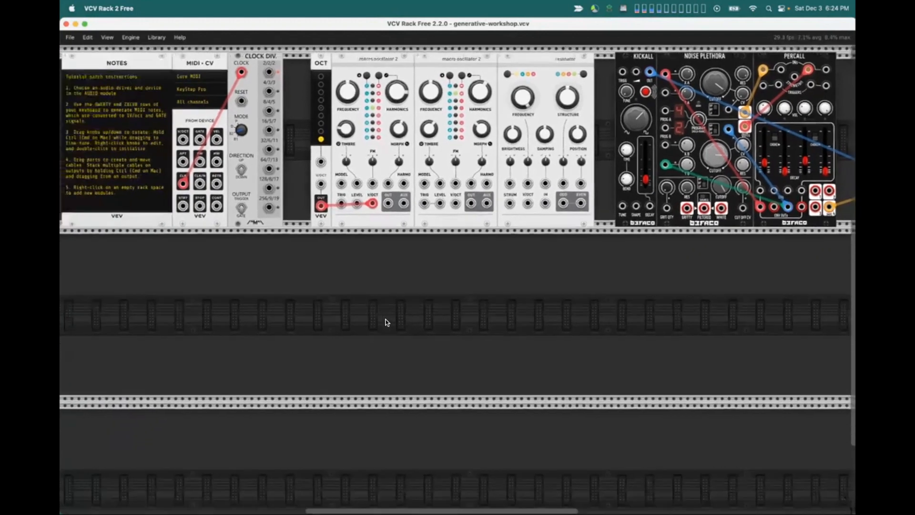
scroll(387, 322, "right", 2)
scroll(387, 323, "up", 1)
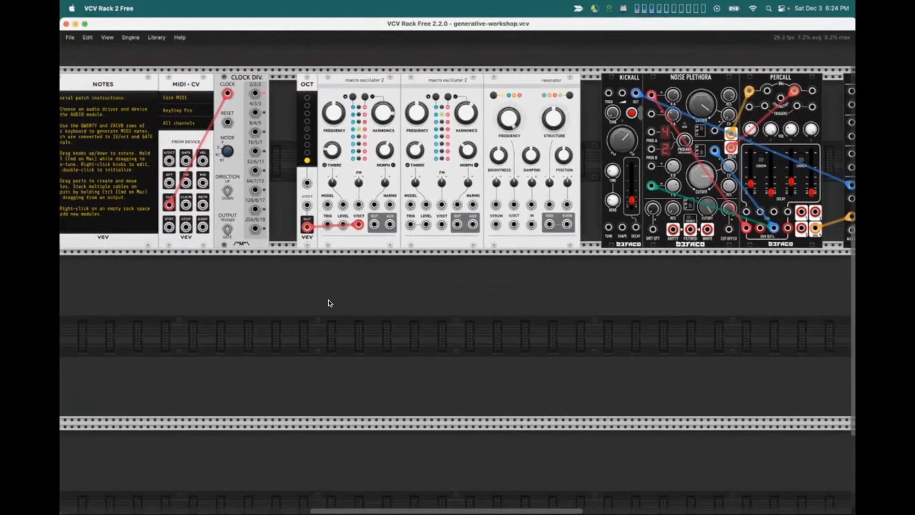
scroll(309, 296, "up", 1)
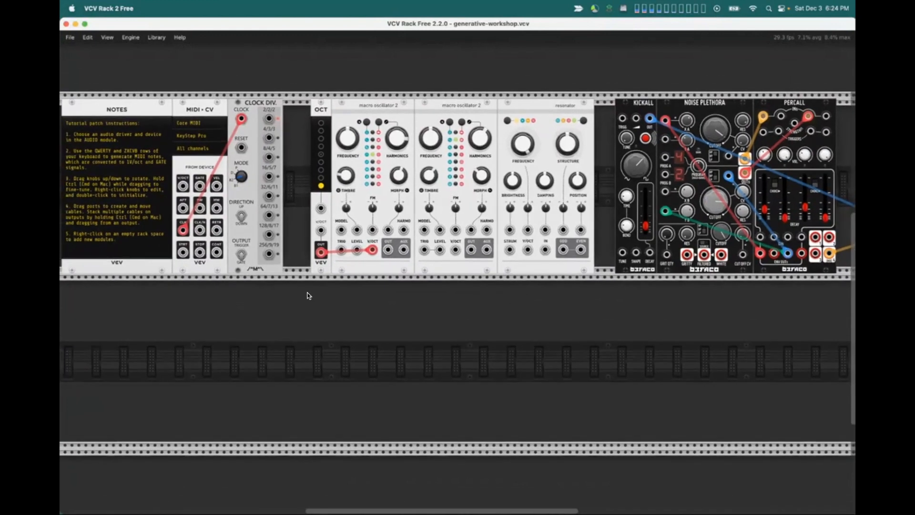
scroll(291, 246, "up", 1)
scroll(282, 339, "right", 1)
scroll(281, 339, "down", 1)
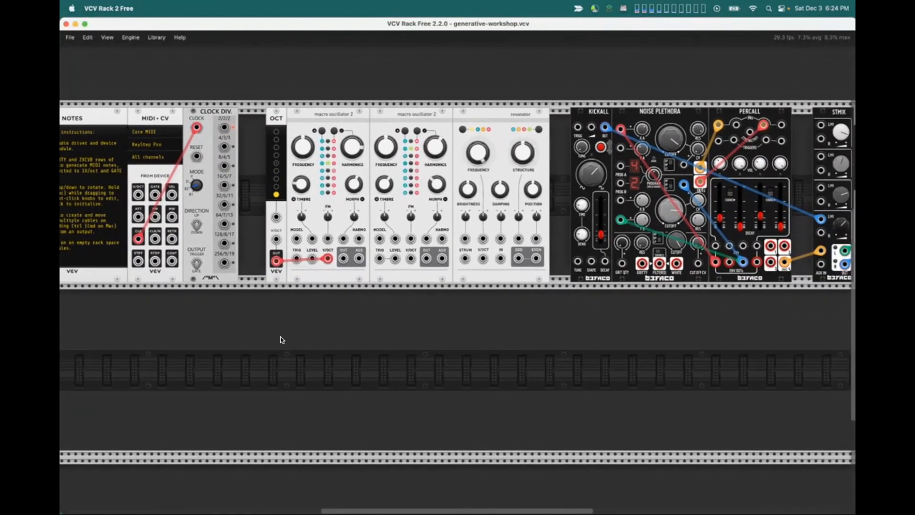
scroll(271, 376, "left", 3)
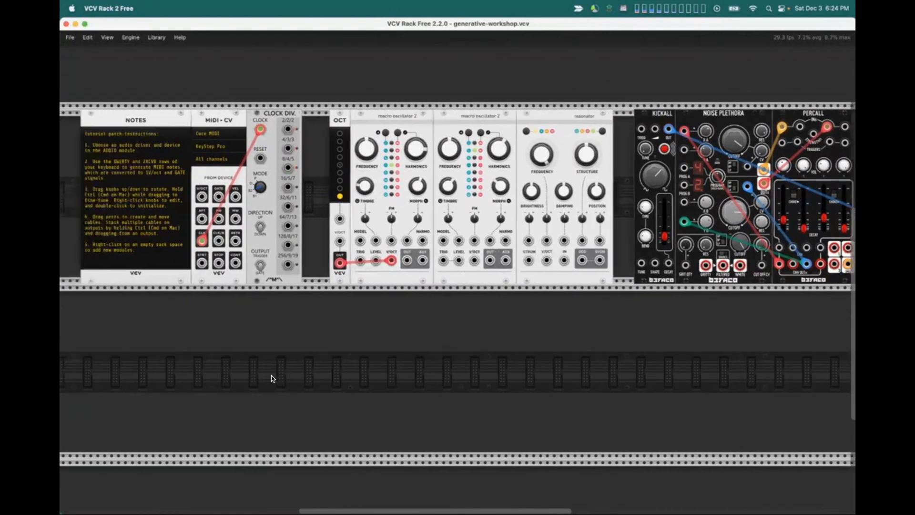
scroll(270, 376, "up", 1)
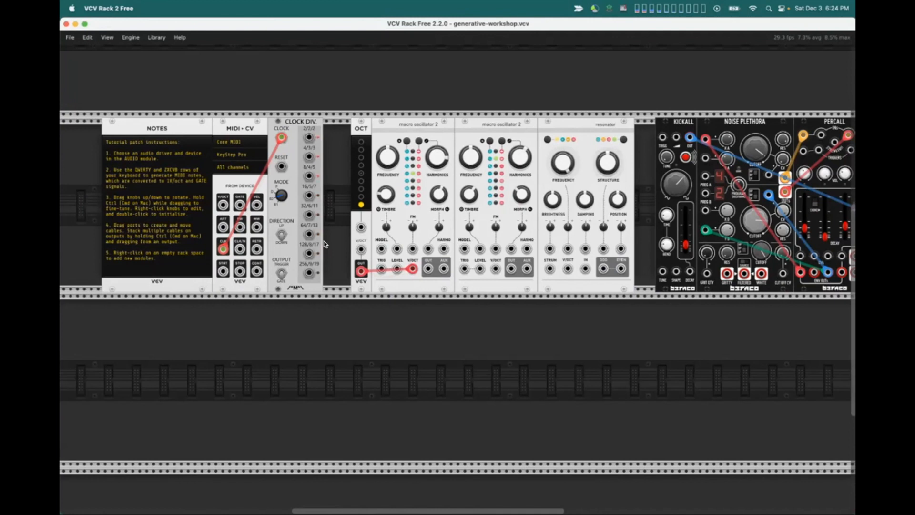
scroll(333, 136, "right", 3)
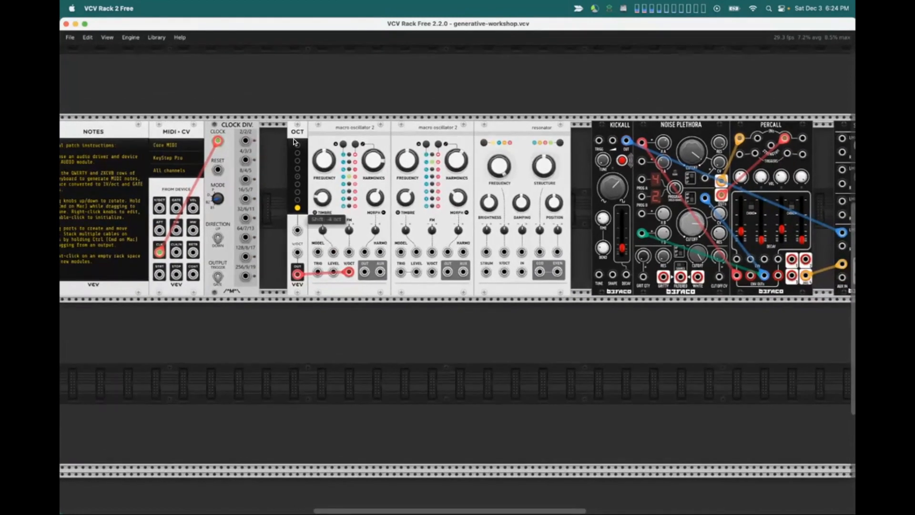
left_click_drag(244, 140, 786, 155)
scroll(759, 253, "right", 3)
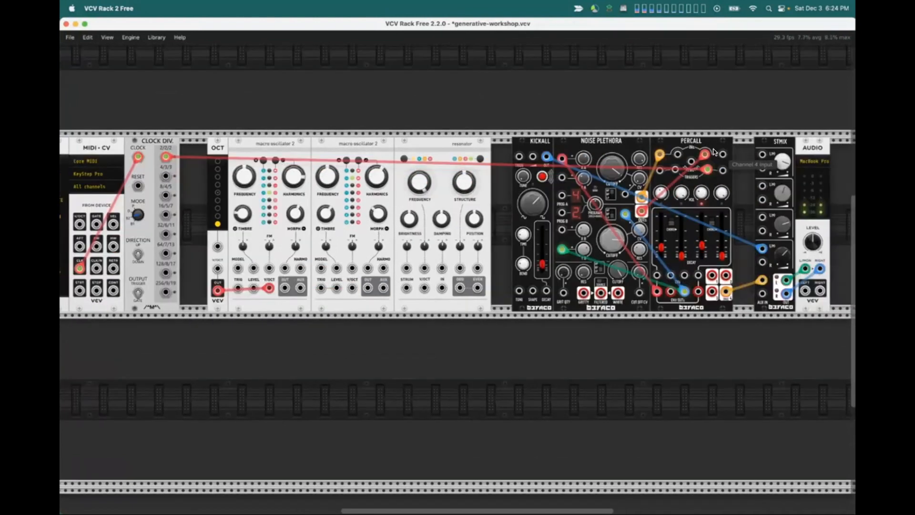
left_click_drag(708, 170, 660, 170)
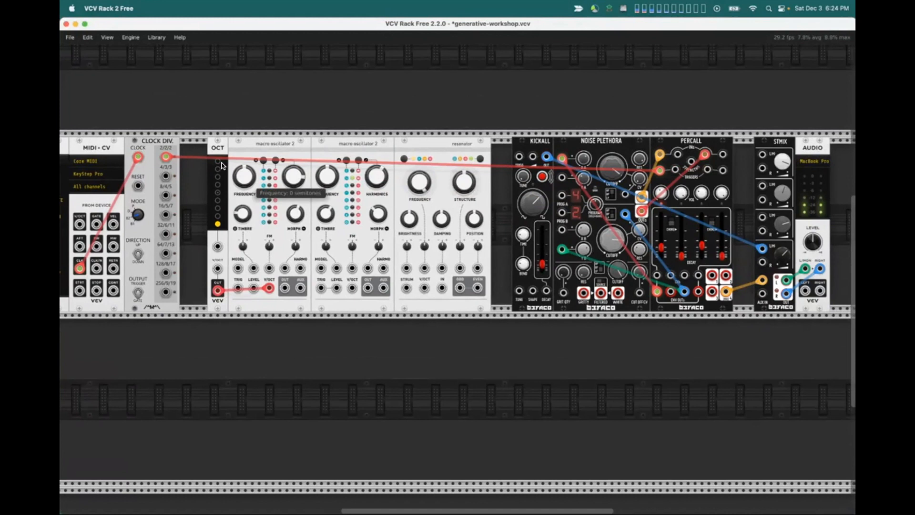
left_click_drag(165, 157, 164, 214)
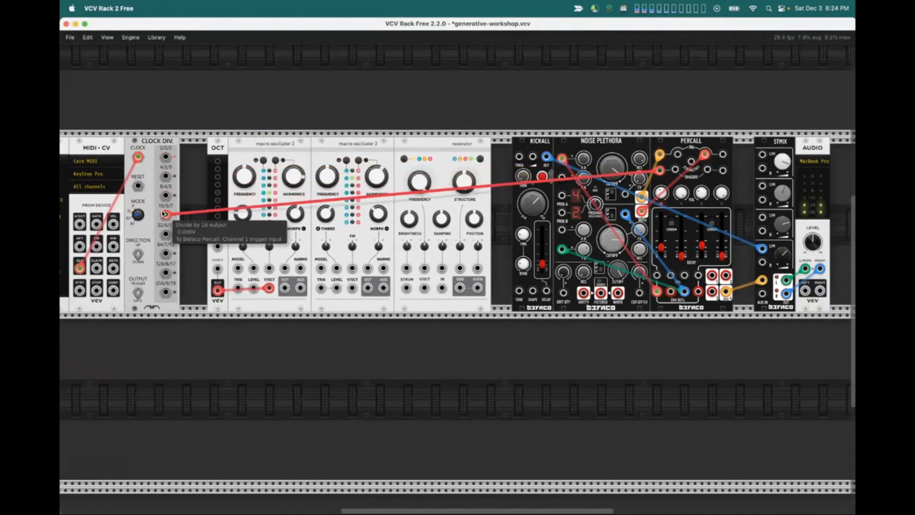
Adjust the Audio module's output level and switch its device to the Zoom audio device
key("XF86AudioRaiseVolume")
left_click_drag(805, 242, 804, 237)
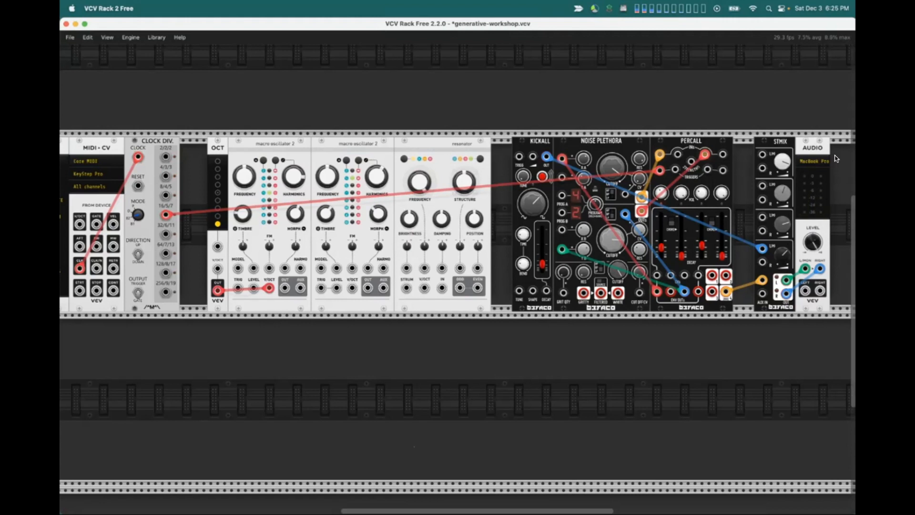
left_click(806, 161)
left_click(800, 236)
scroll(174, 246, "right", 1)
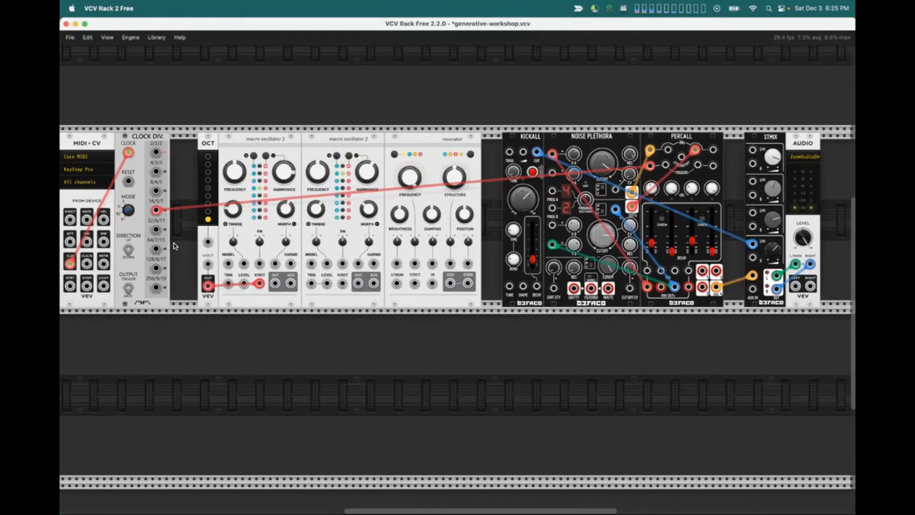
left_click_drag(156, 210, 156, 191)
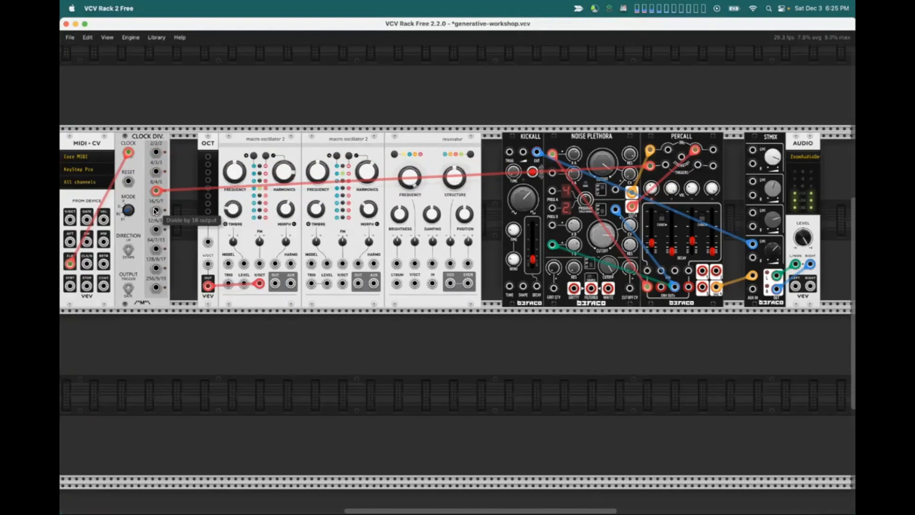
left_click_drag(155, 211, 506, 154)
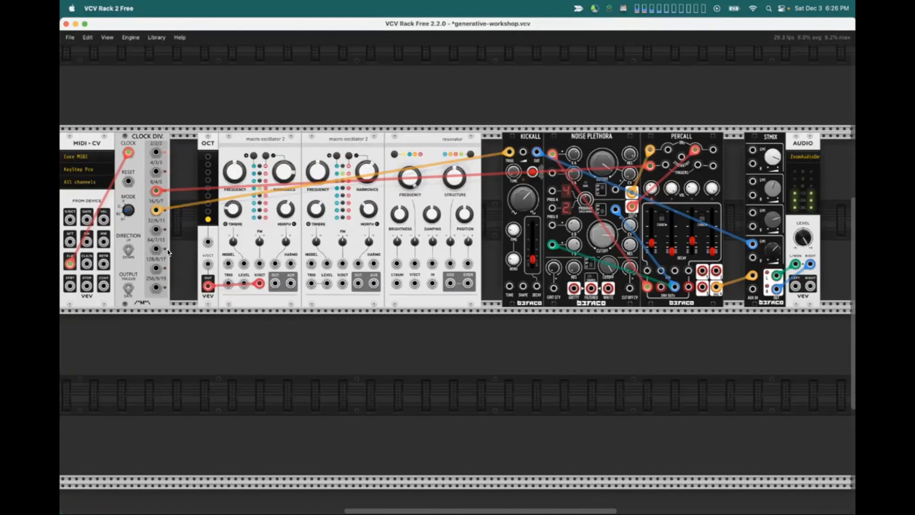
left_click_drag(155, 230, 697, 165)
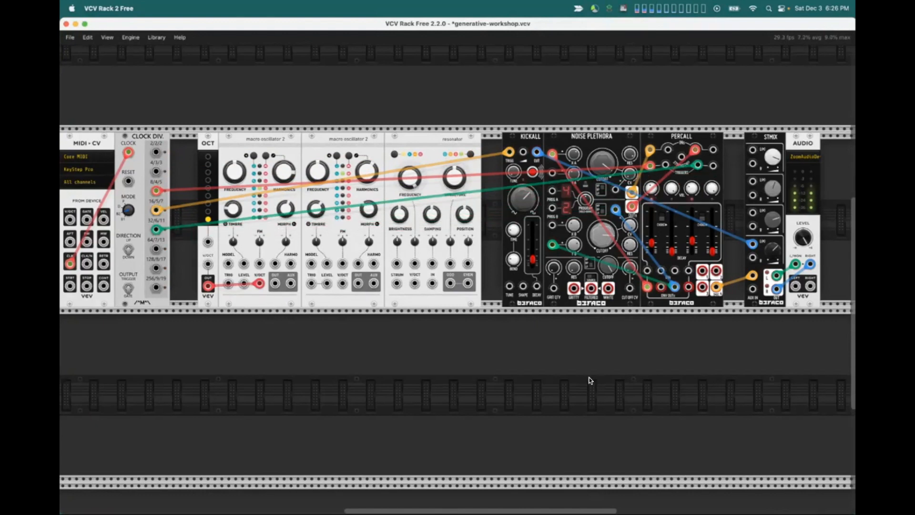
scroll(594, 379, "left", 1)
scroll(594, 379, "left", 1)
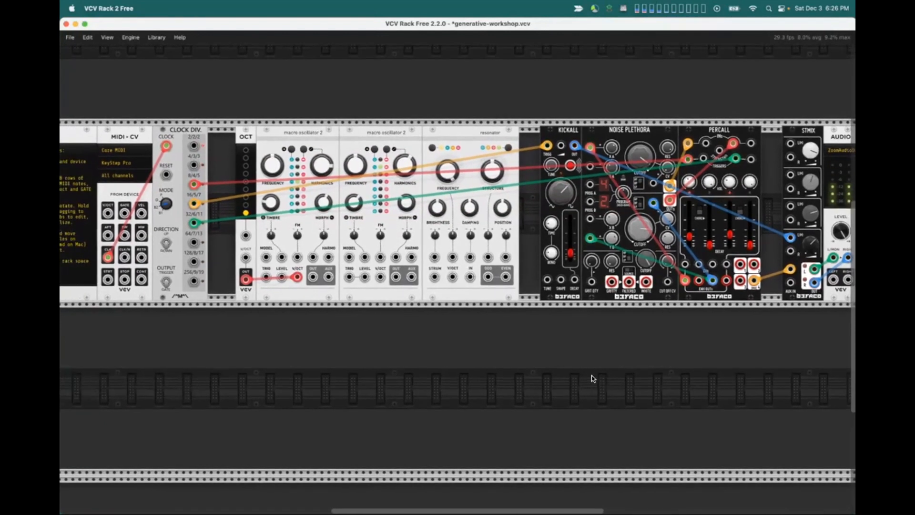
scroll(593, 379, "right", 1)
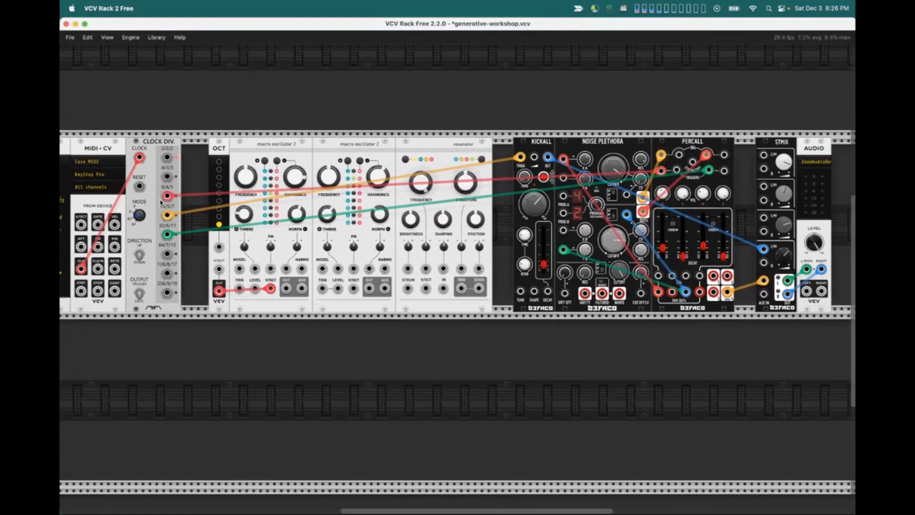
mouse_move(161, 197)
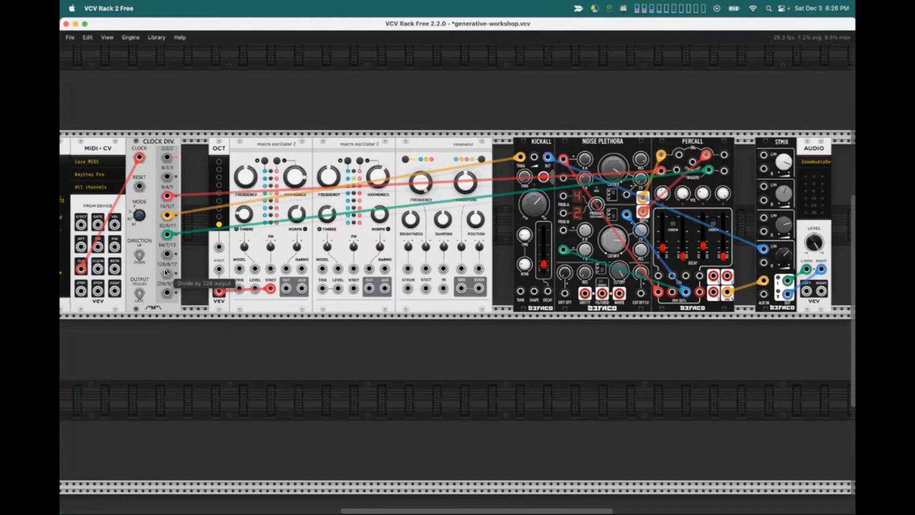
left_click_drag(167, 234, 167, 254)
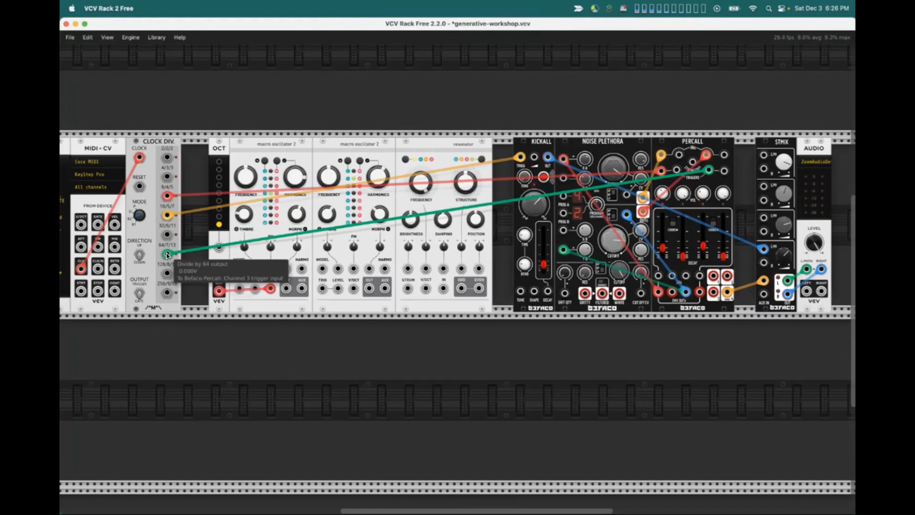
Add a bernoulli gate module from the module browser and place it in the empty row beneath the second macro oscillator
right_click(299, 353)
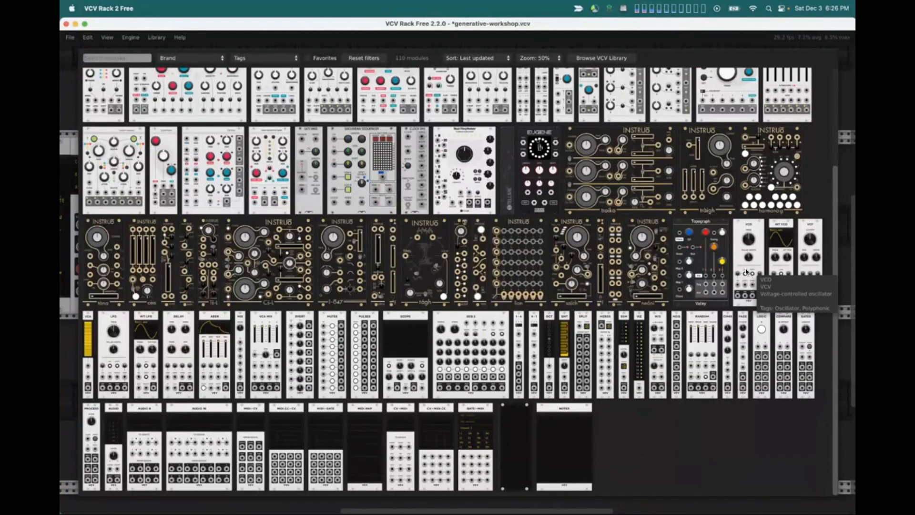
scroll(407, 367, "up", 3)
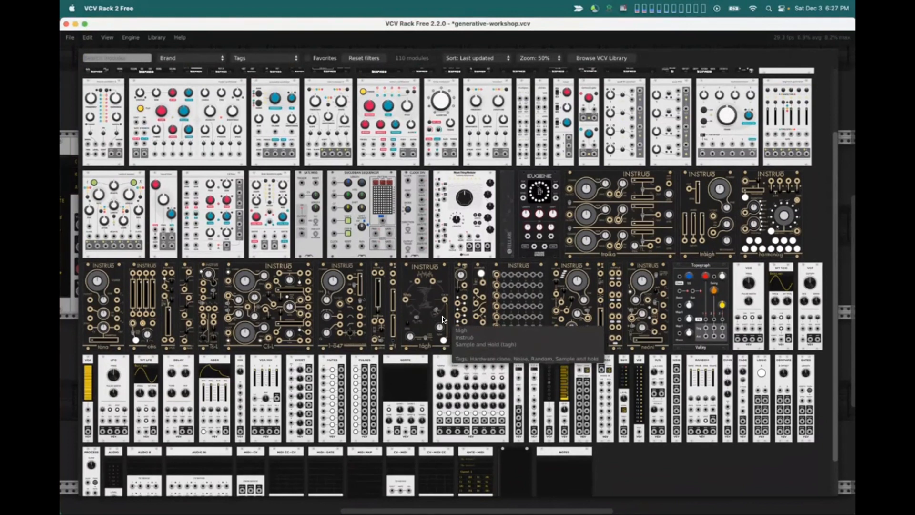
scroll(443, 319, "up", 3)
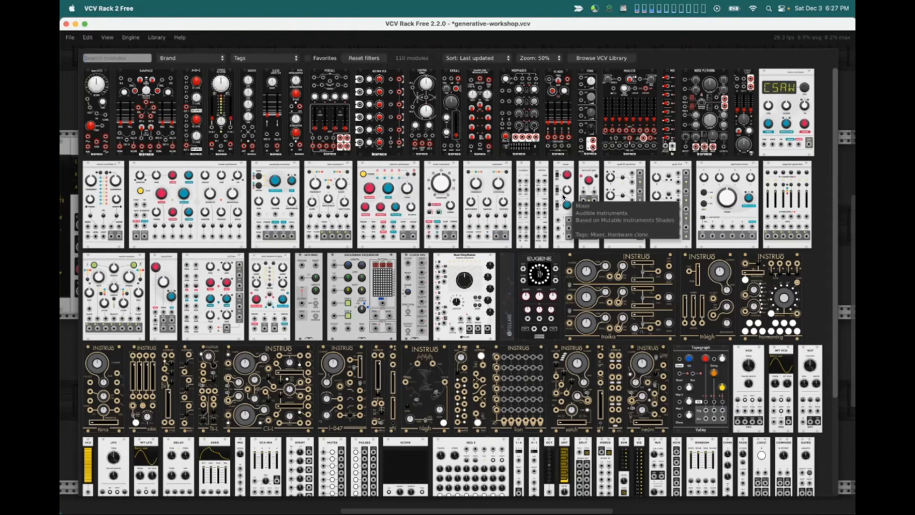
key("Escape")
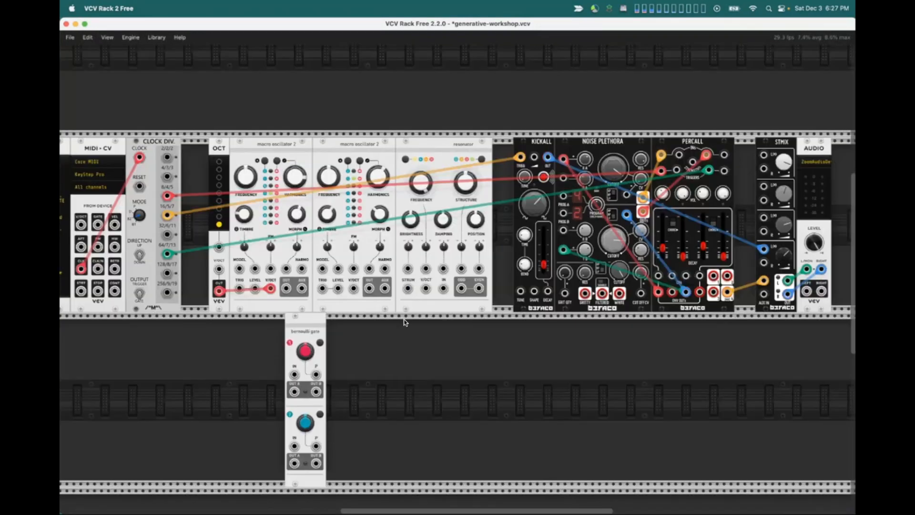
left_click_drag(312, 323, 353, 323)
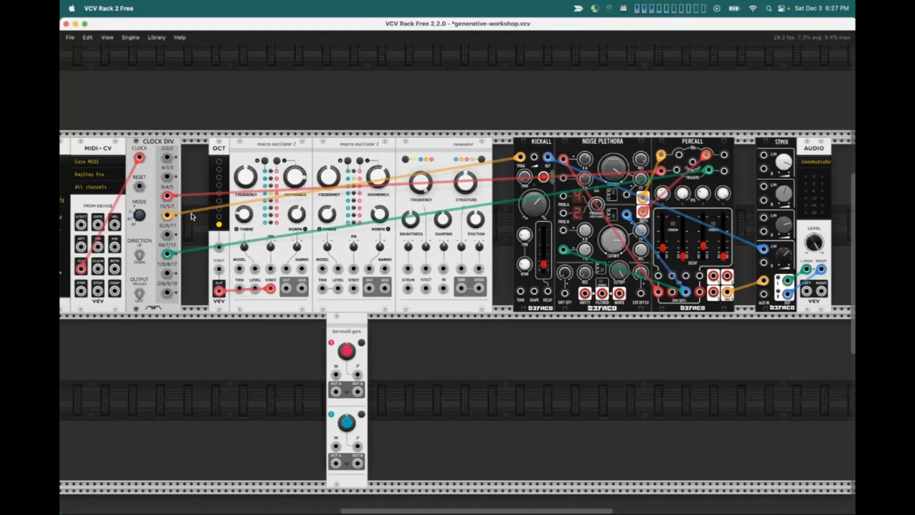
left_click_drag(660, 173, 336, 376)
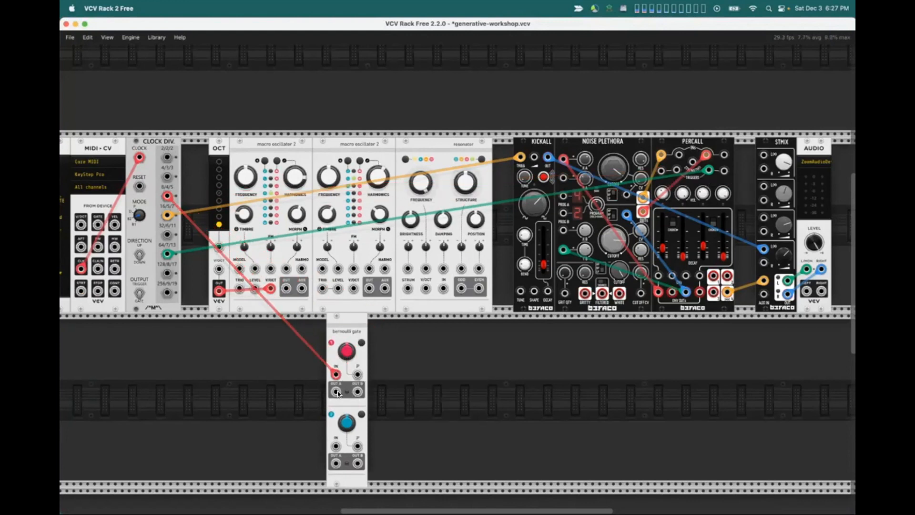
left_click_drag(336, 391, 661, 173)
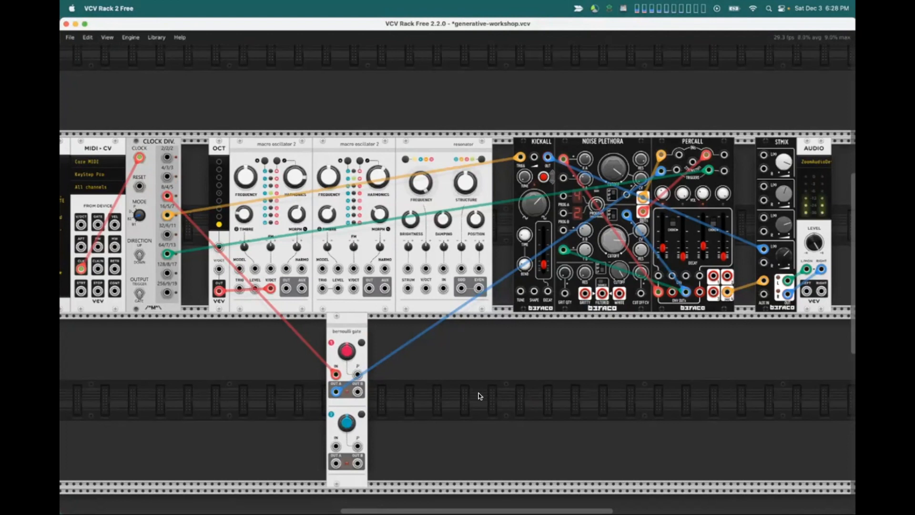
mouse_move(345, 352)
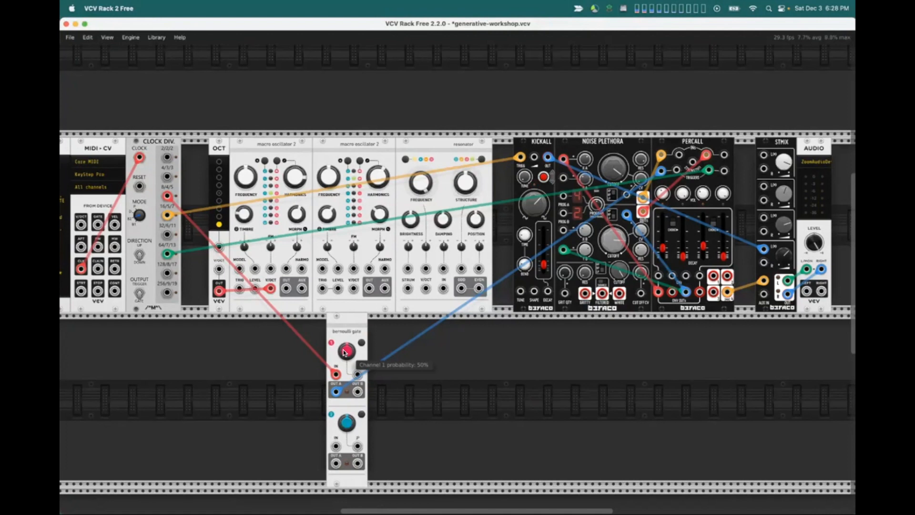
left_click_drag(336, 391, 357, 392)
left_click_drag(344, 350, 343, 348)
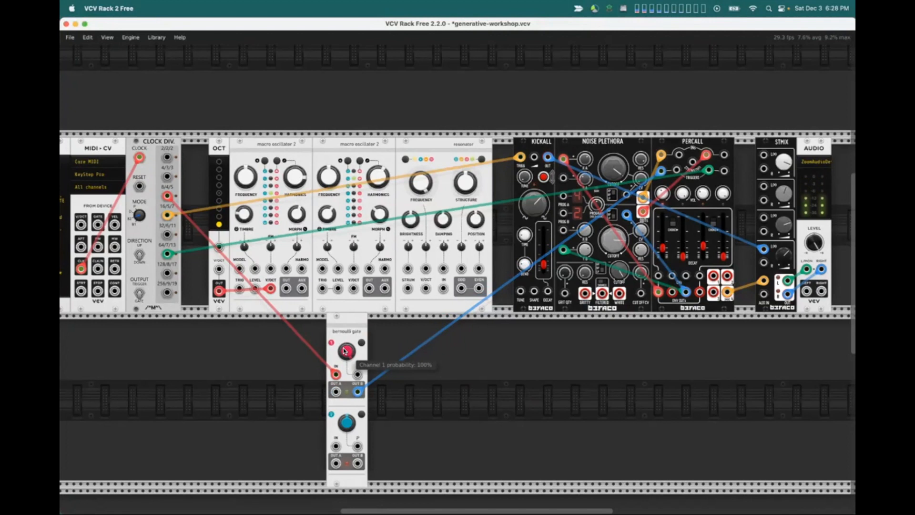
left_click_drag(345, 351, 345, 376)
mouse_move(341, 350)
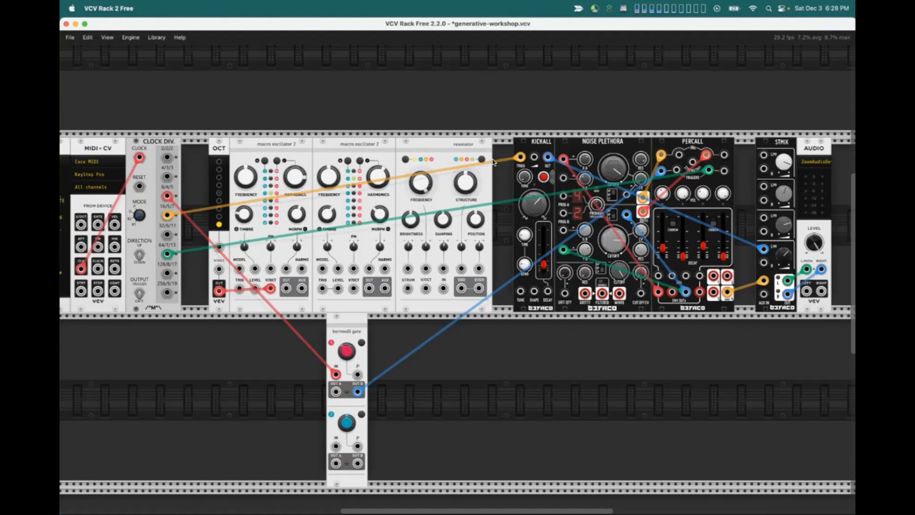
Route the divide-by-16 clock through the bernoulli gate's channel 2 and patch its output B to Kickall's trigger input
mouse_move(521, 157)
left_mouse_down()
mouse_move(366, 378)
mouse_move(336, 445)
mouse_move(429, 329)
mouse_move(522, 155)
left_mouse_up()
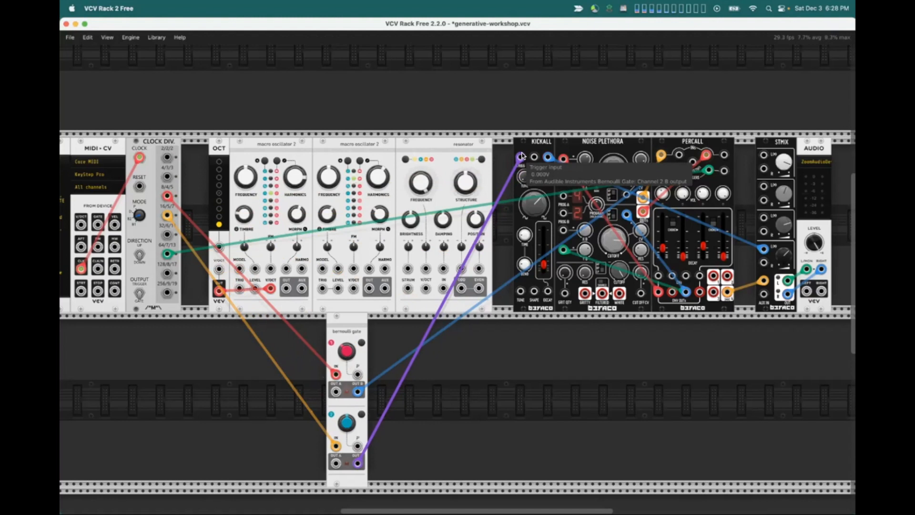
Add a Eugene module from the module browser and place it in the row beneath, beyond the bernoulli gate
right_click(480, 363)
scroll(394, 289, "down", 2)
scroll(393, 289, "up", 2)
left_click(534, 299)
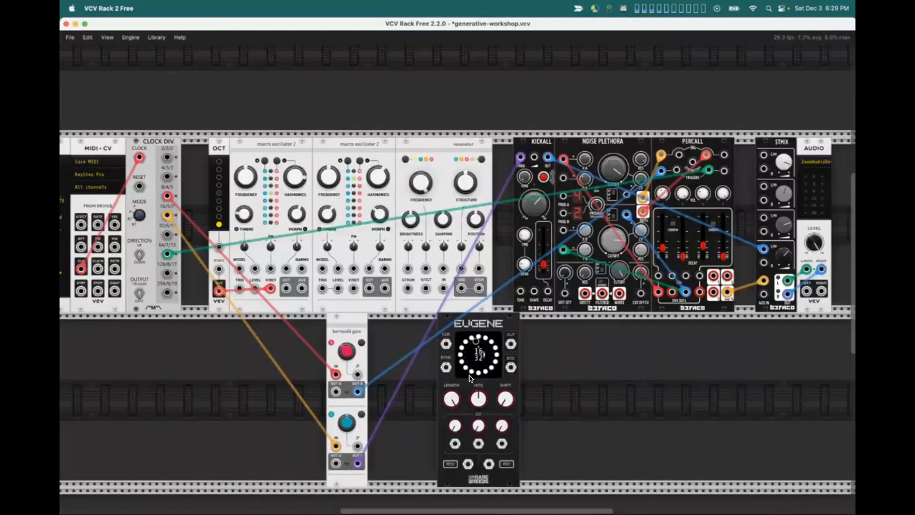
Set Eugene's length to 16 steps and patch the divide-by-8 clock output to its CLK input
mouse_move(447, 398)
left_click_drag(452, 399, 451, 415)
left_click_drag(166, 197, 446, 343)
left_click_drag(198, 242, 166, 197)
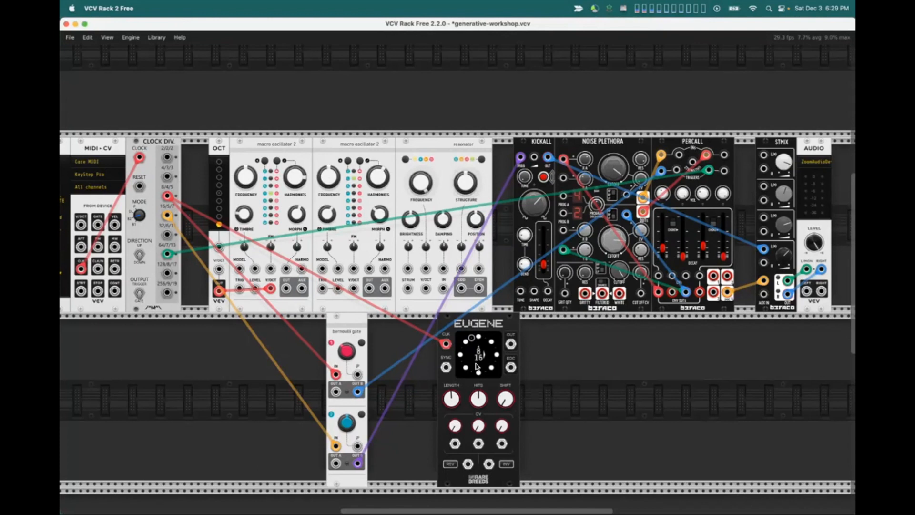
Patch Eugene's output to Kickall's trigger input and set Eugene's hits to 7
left_click_drag(478, 398, 478, 422)
left_click_drag(357, 463, 511, 344)
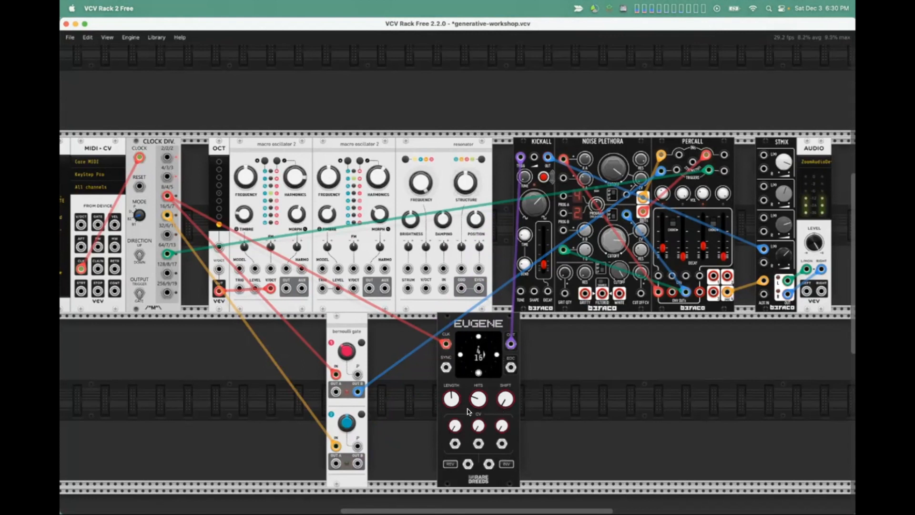
mouse_move(473, 406)
left_click_drag(473, 405, 474, 398)
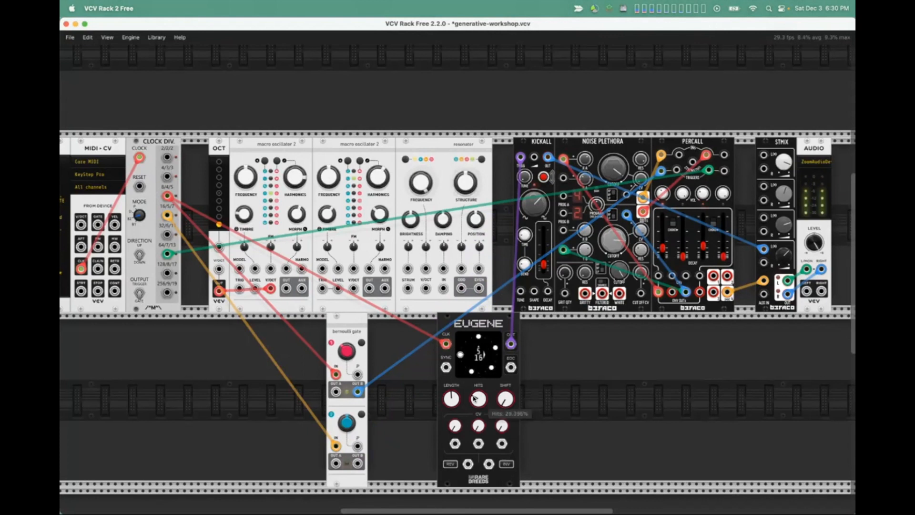
left_click_drag(474, 398, 474, 398)
left_click_drag(475, 359, 480, 367)
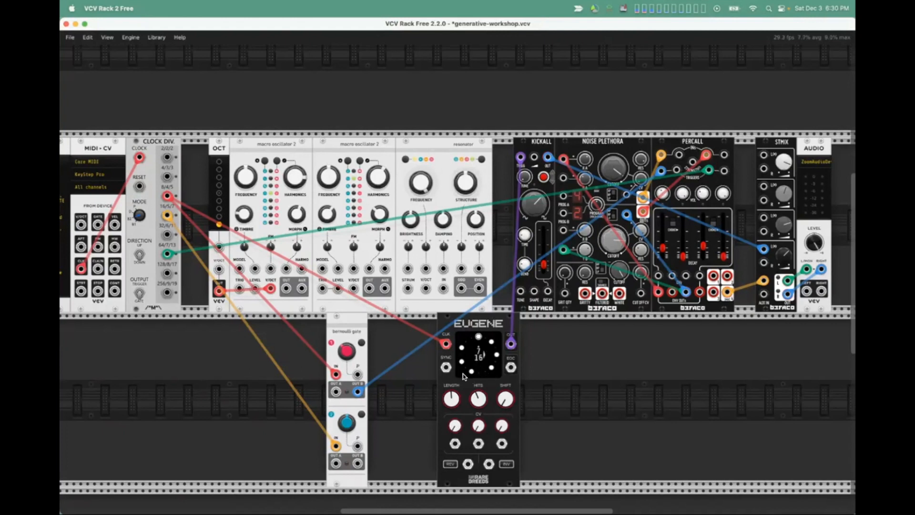
left_click_drag(478, 398, 479, 412)
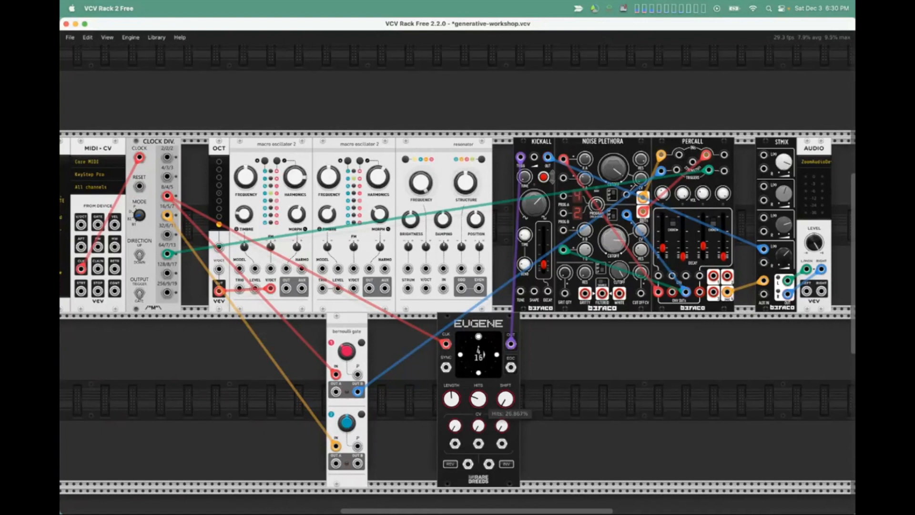
key("super+z")
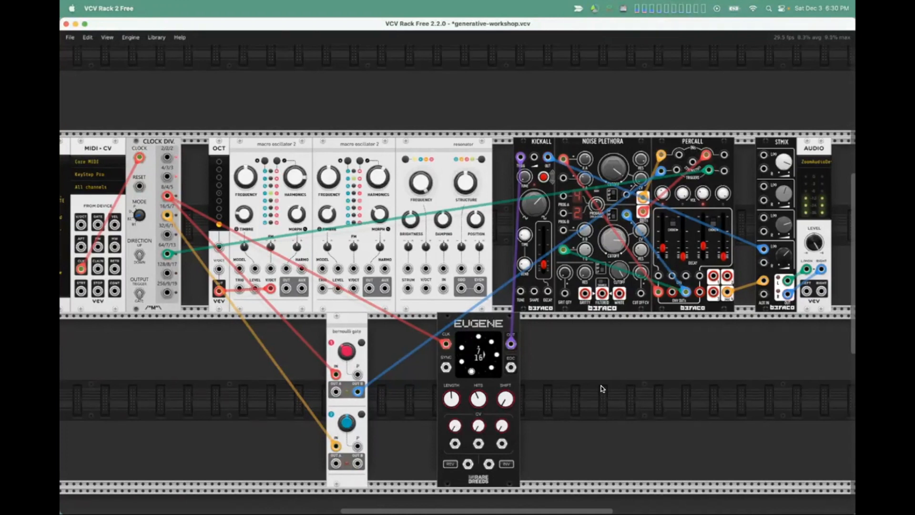
Add an Audible Instruments Multiples module and place it directly beside Eugene
right_click(552, 338)
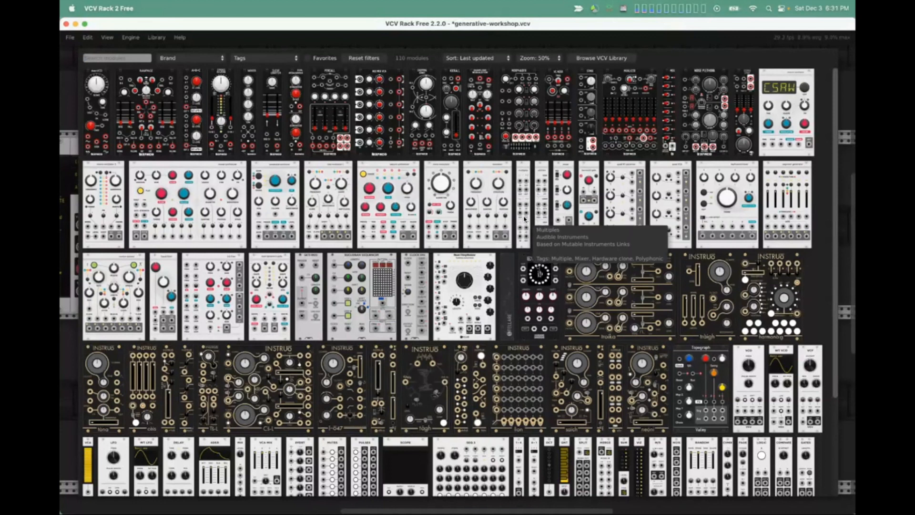
left_click(523, 219)
left_click_drag(554, 319, 534, 319)
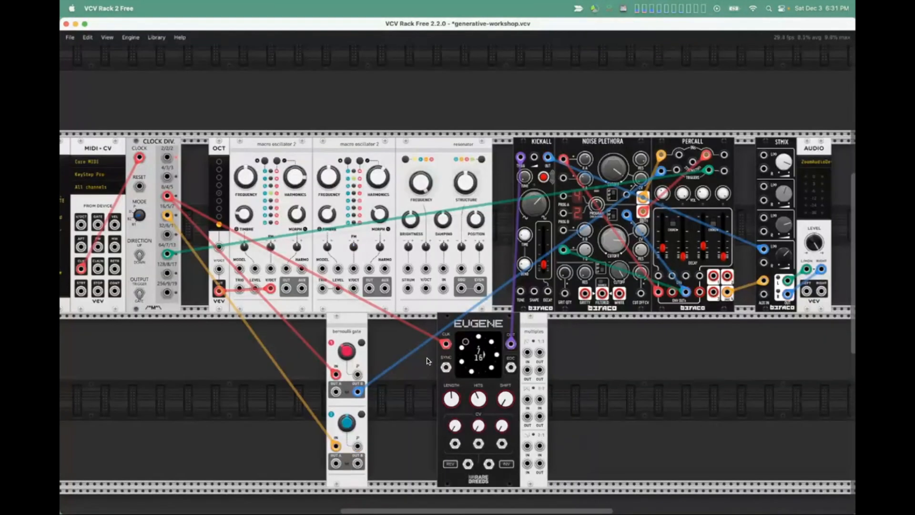
Combine Eugene's output and the gate's channel 2 output B through Multiples into Kickall's trigger, and move Eugene against the bernoulli gate
mouse_move(446, 343)
left_mouse_down()
mouse_move(448, 359)
mouse_move(446, 344)
left_mouse_up()
left_click_drag(521, 157, 526, 446)
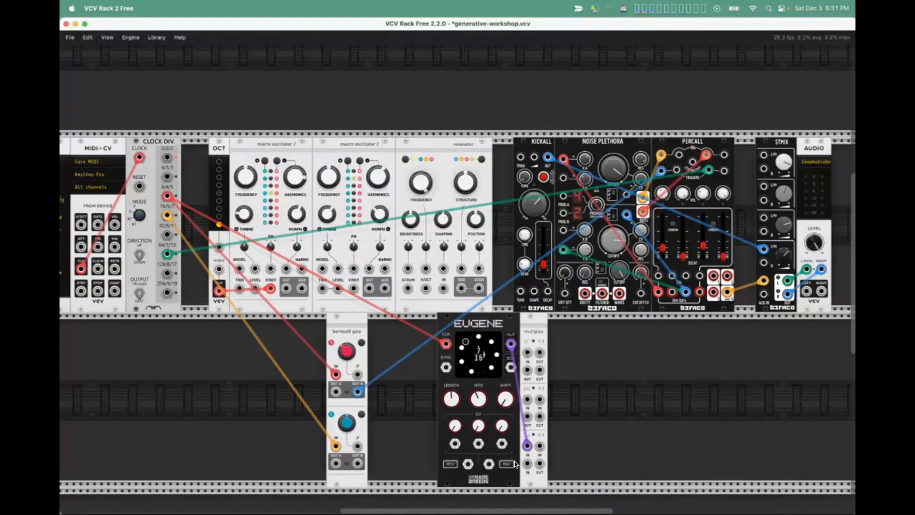
left_click_drag(358, 463, 539, 446)
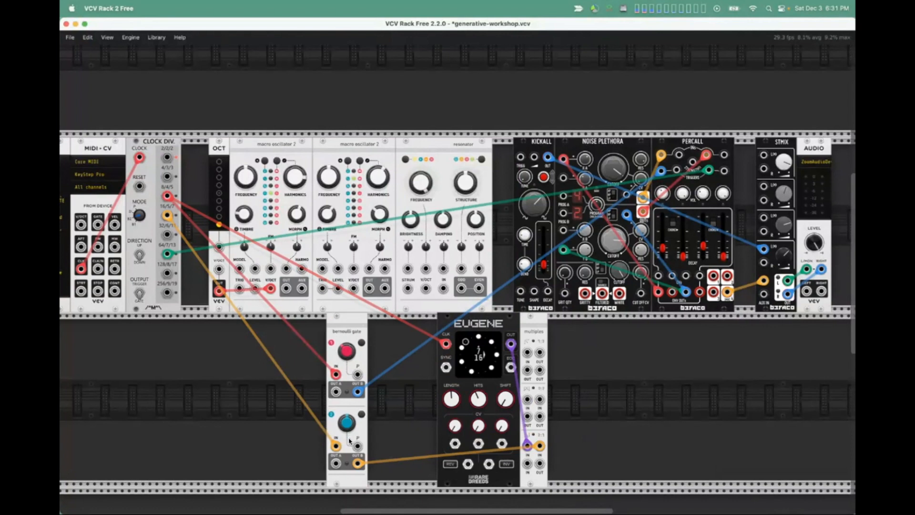
left_click_drag(540, 463, 521, 157)
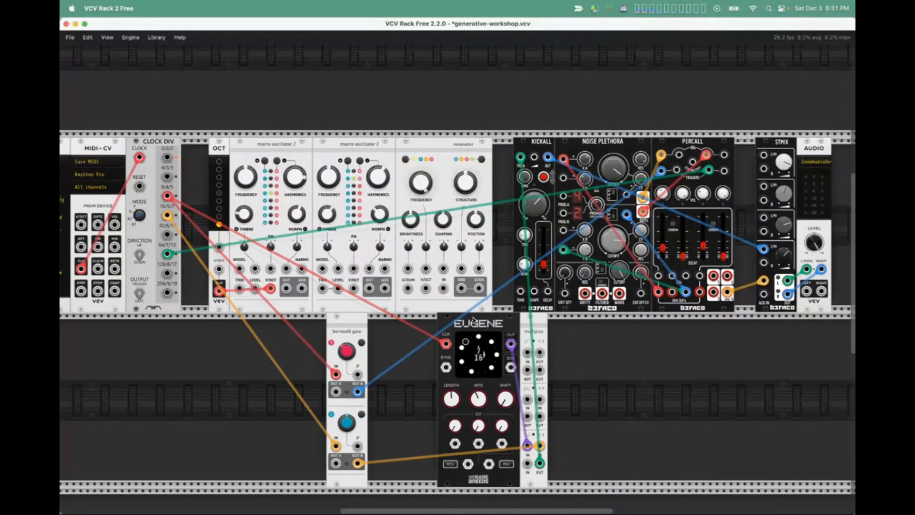
left_click_drag(473, 321, 407, 326)
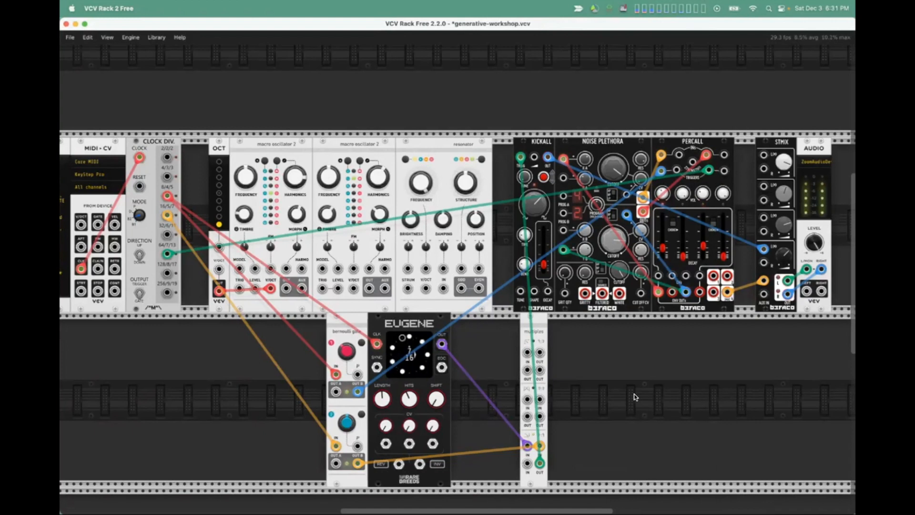
Try different channel 2 probability settings on the bernoulli gate
mouse_move(343, 422)
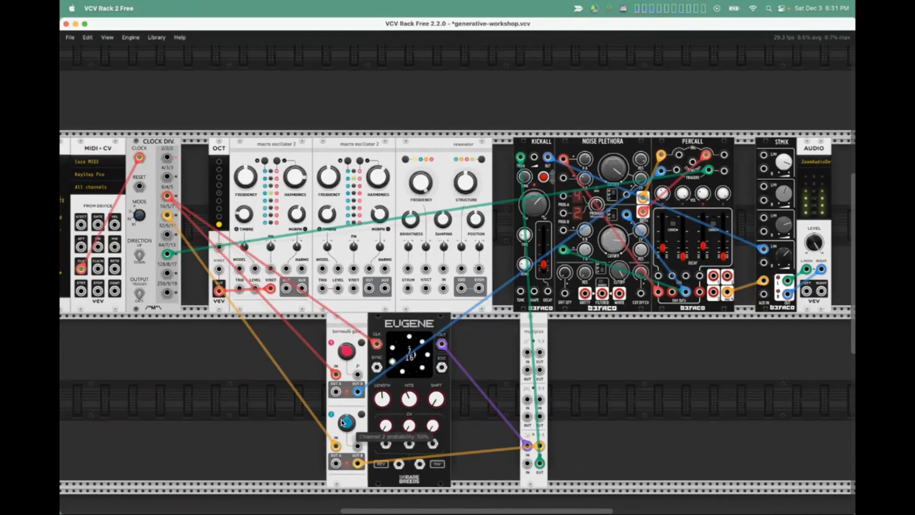
left_click_drag(341, 422, 342, 422)
left_click_drag(343, 421, 348, 416)
mouse_move(340, 423)
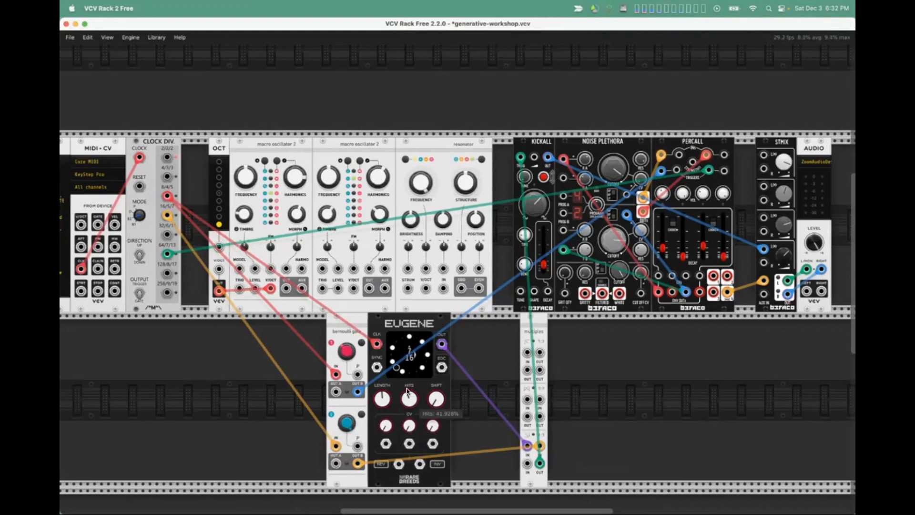
Search the module browser for "lfo" and place a VCV LFO in the row beneath, before the bernoulli gate
right_click(228, 409)
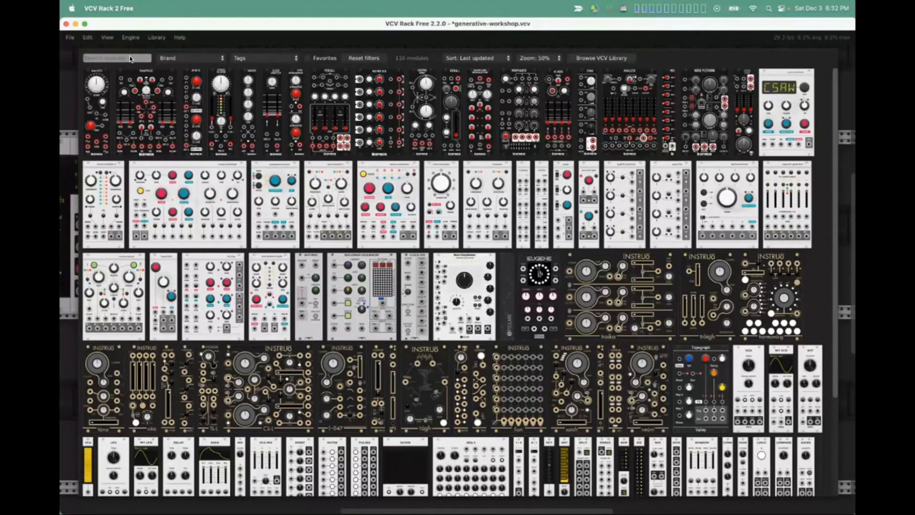
type("lfo")
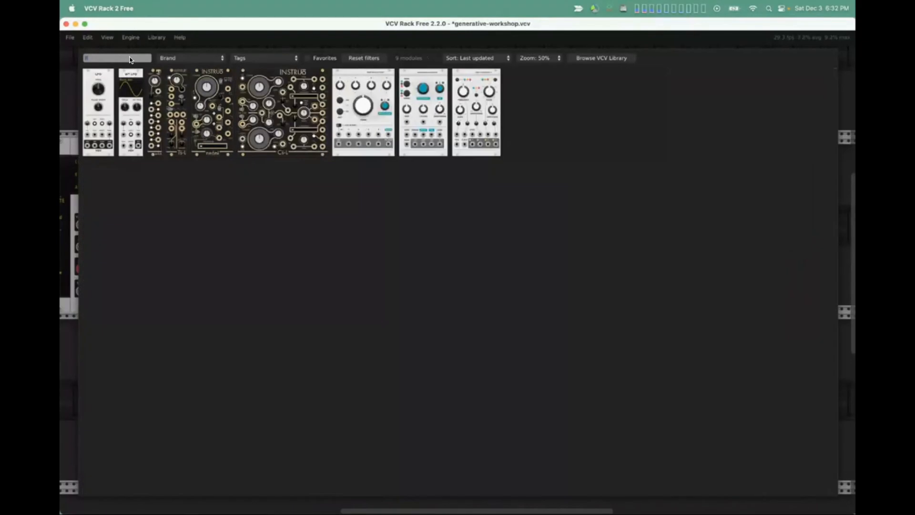
left_click(87, 104)
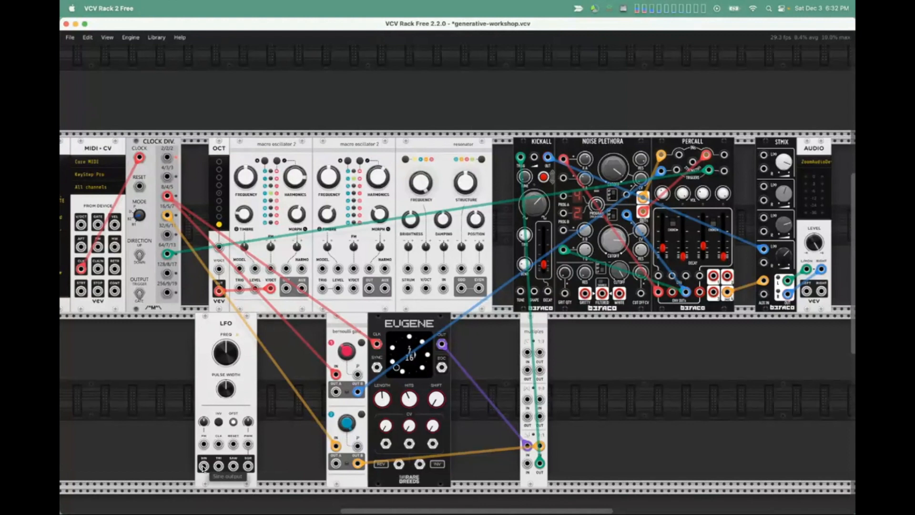
Patch the LFO's sine output to the bernoulli gate's channel 2 probability input and set the channel 2 probability to about 49.5%
left_click_drag(204, 466, 410, 445)
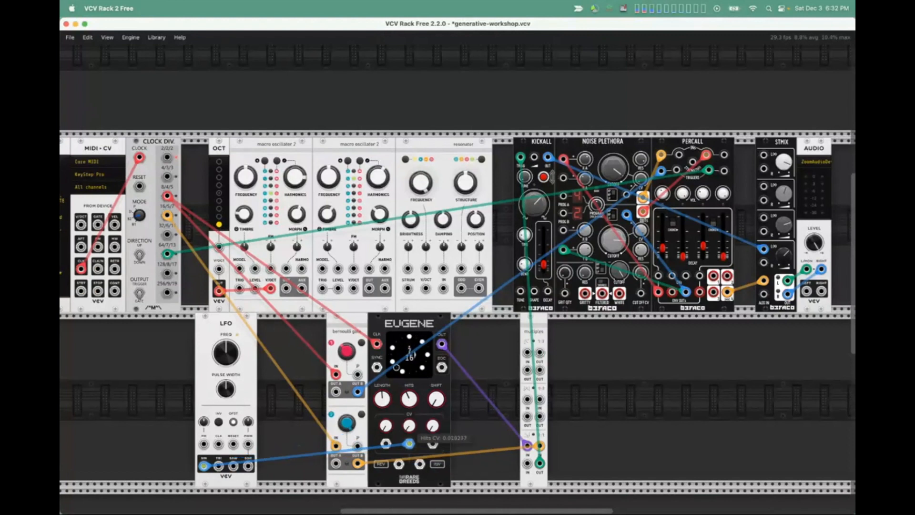
left_click_drag(409, 443, 357, 446)
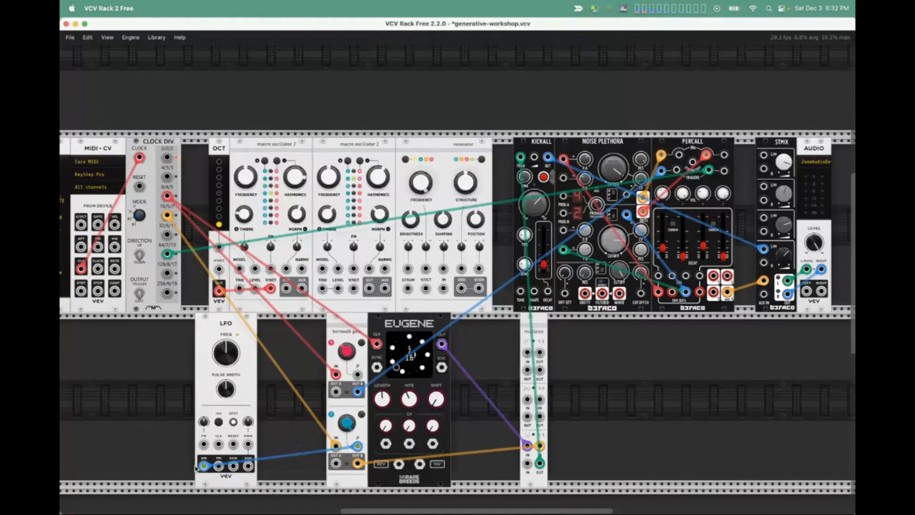
left_click_drag(340, 422, 341, 455)
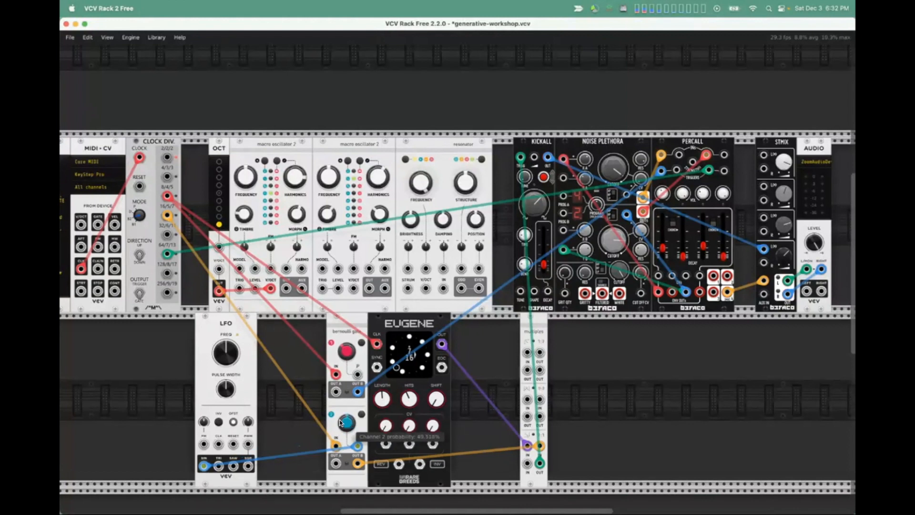
mouse_move(347, 423)
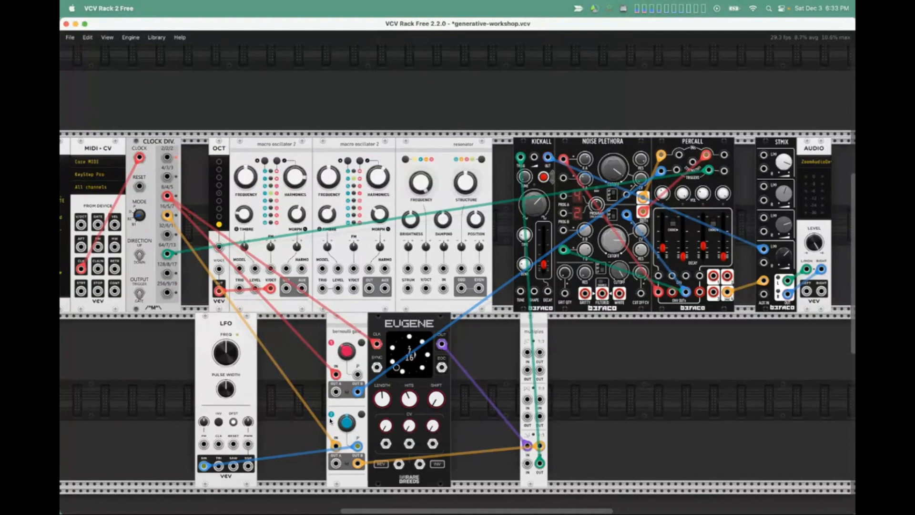
Lower the LFO's frequency, then unplug and repatch its sine output to the bernoulli gate's channel 2 probability input
left_click_drag(224, 360, 224, 364)
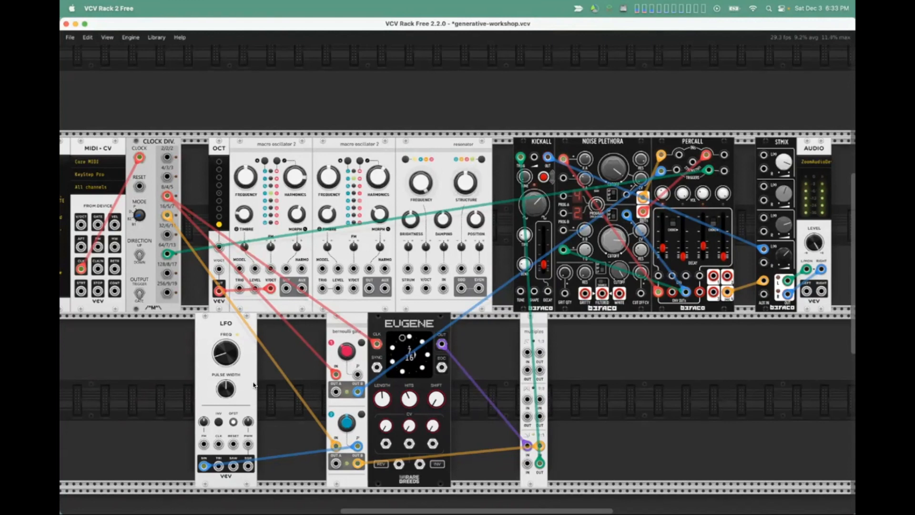
left_click_drag(203, 466, 152, 436)
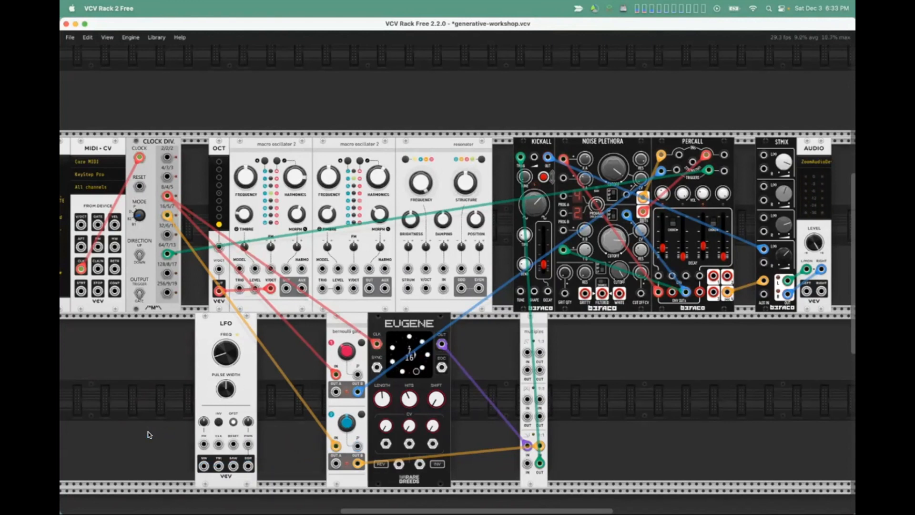
mouse_move(214, 356)
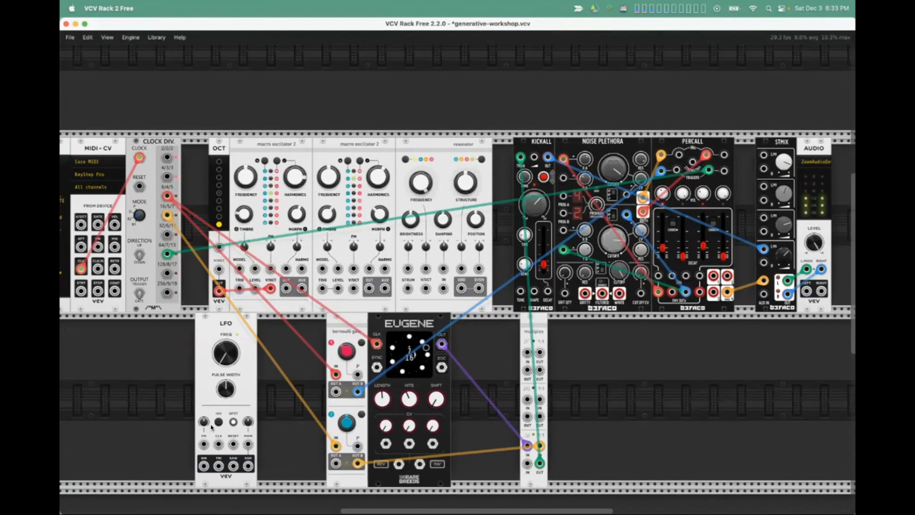
left_click_drag(203, 465, 357, 447)
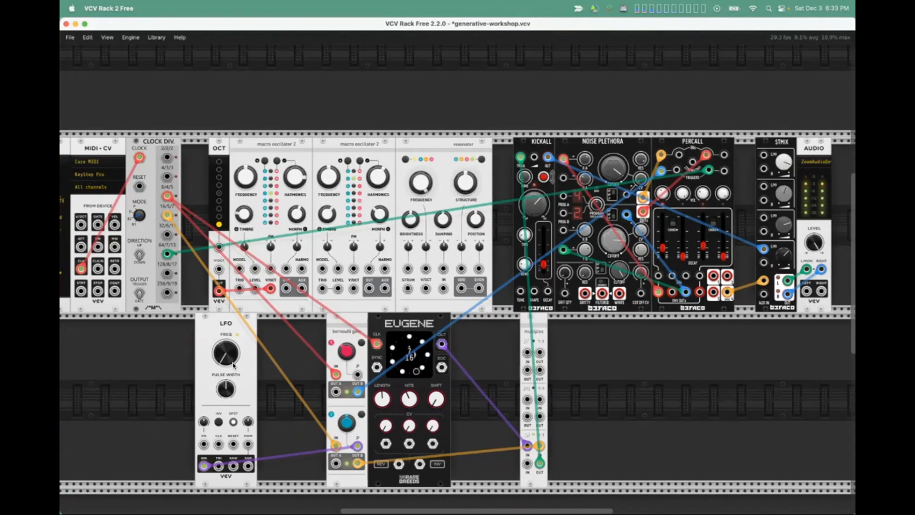
Raise the LFO's pulse width and move its modulation cable from the sine output to the triangle output
mouse_move(227, 390)
mouse_move(203, 465)
left_mouse_down()
mouse_move(247, 466)
mouse_move(219, 466)
left_mouse_up()
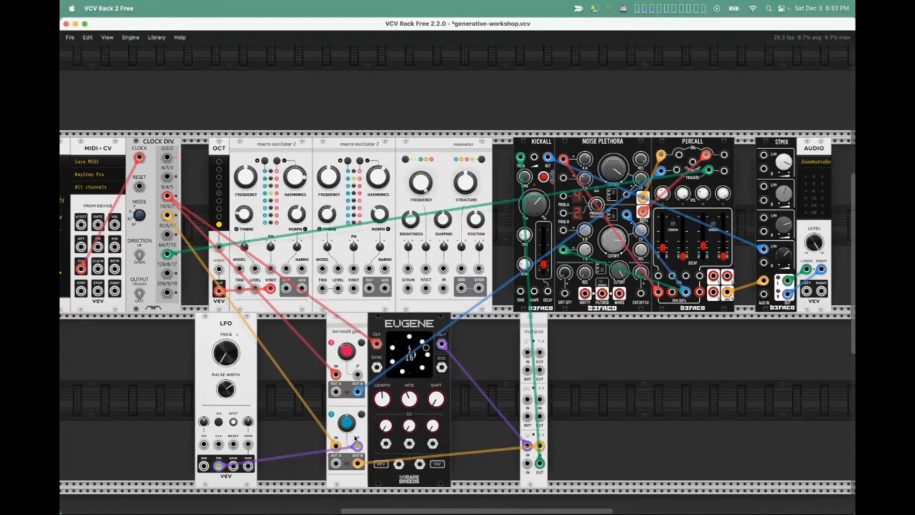
mouse_move(219, 363)
scroll(615, 371, "down", 3)
scroll(615, 370, "left", 2)
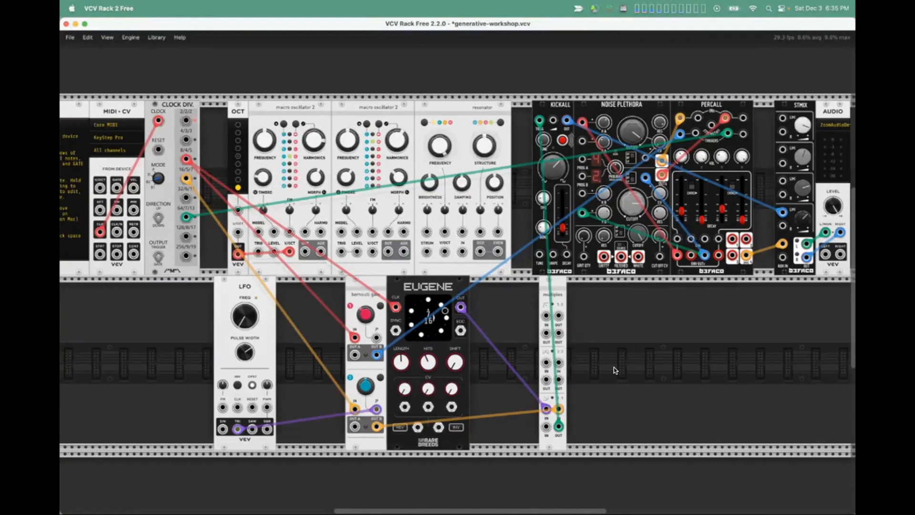
left_click_drag(680, 134, 382, 355)
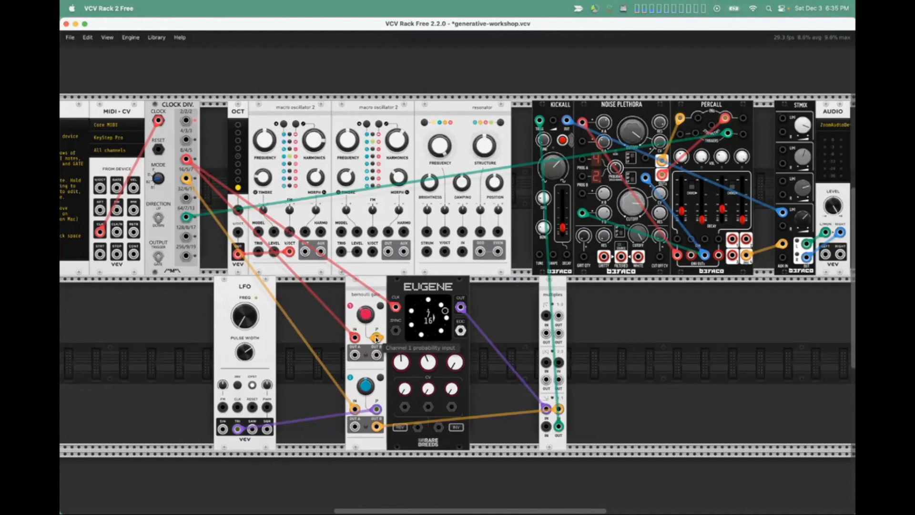
left_click_drag(377, 355, 498, 253)
left_click_drag(376, 354, 680, 134)
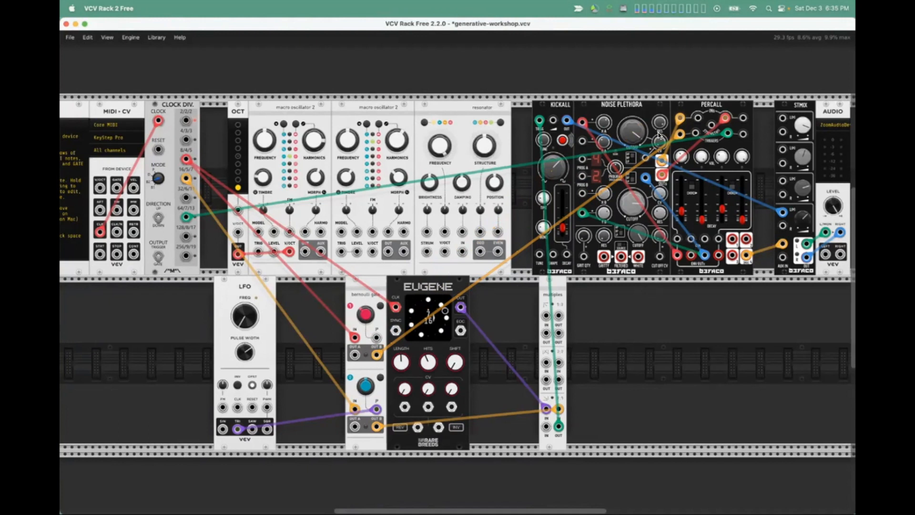
scroll(649, 310, "up", 1)
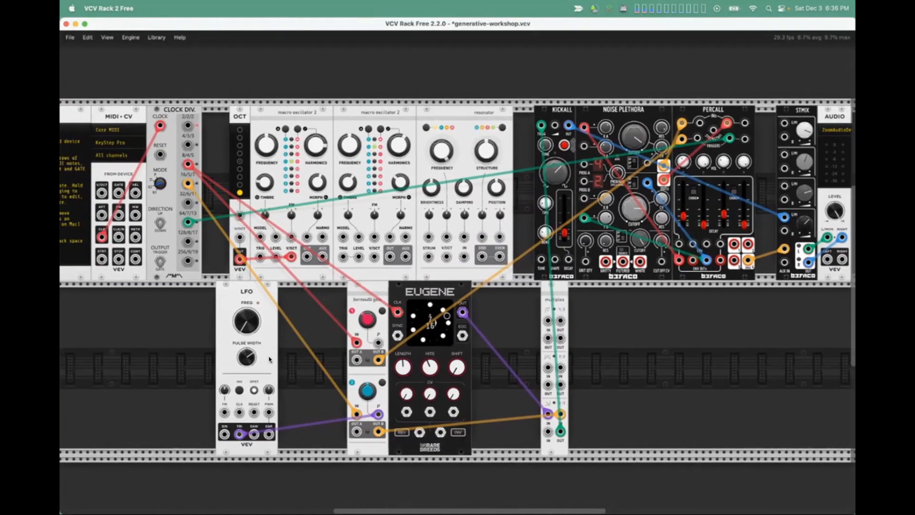
Add the Valley Topograph module to the lower row, beside the multiples module
right_click(642, 353)
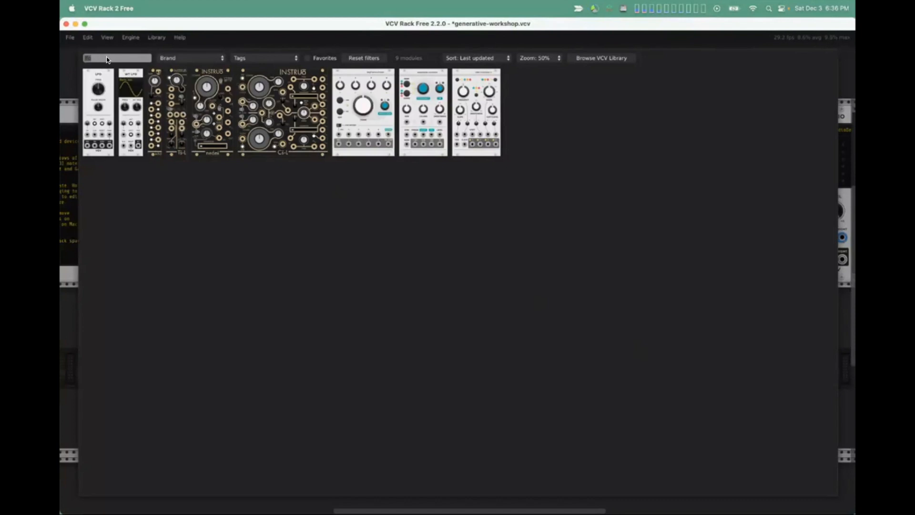
key("BackSpace")
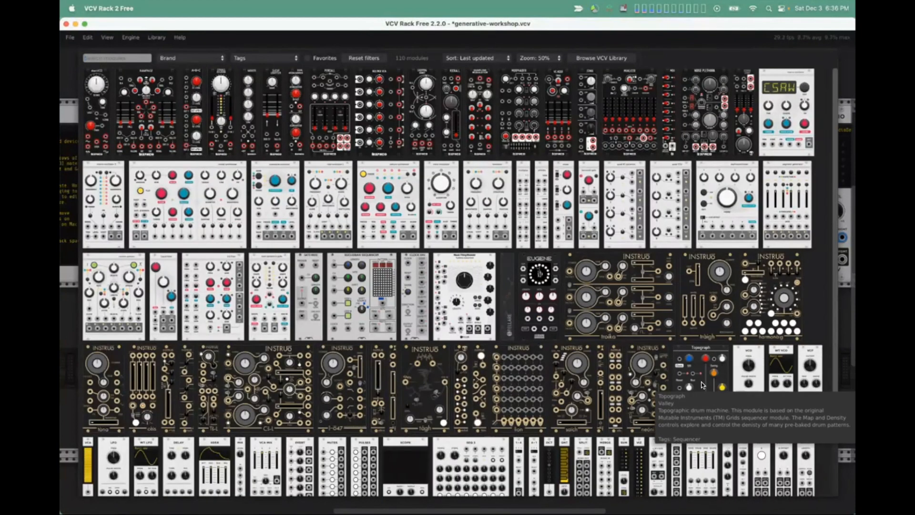
left_click(677, 365)
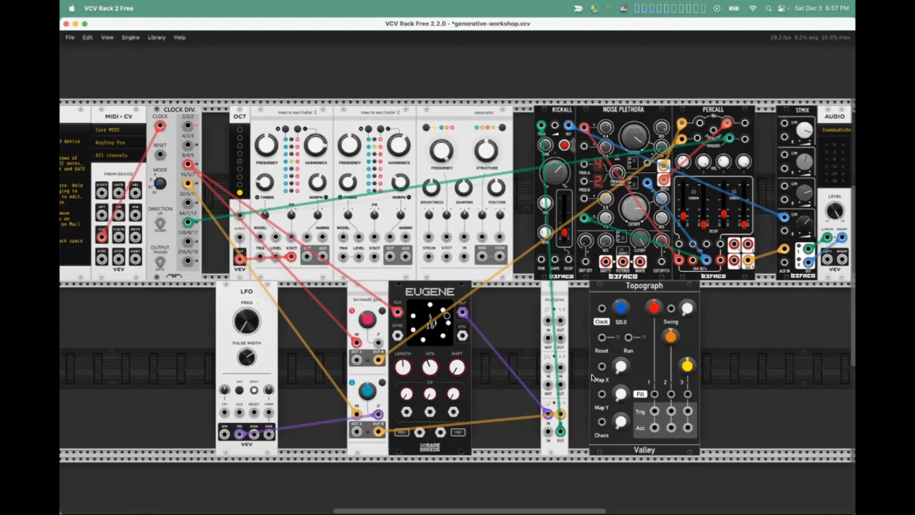
left_click_drag(619, 366, 621, 390)
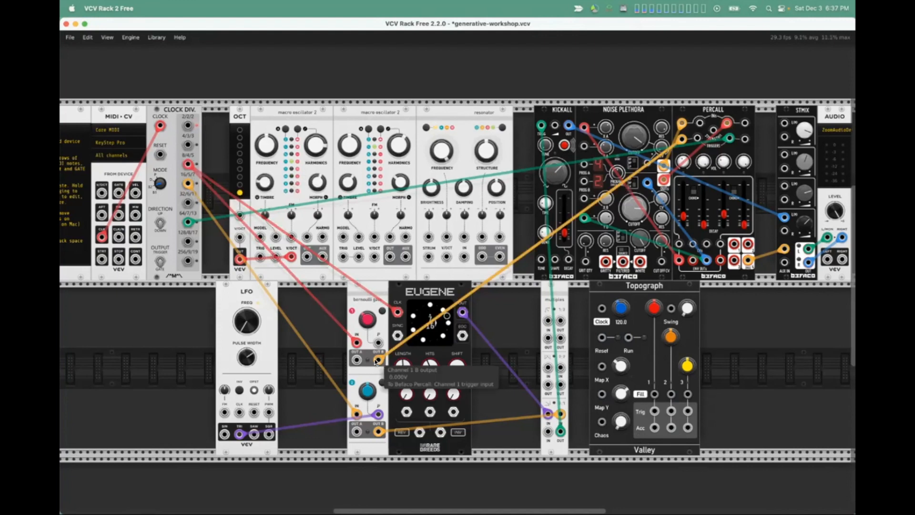
left_click_drag(542, 126, 515, 88)
left_click_drag(682, 139, 627, 67)
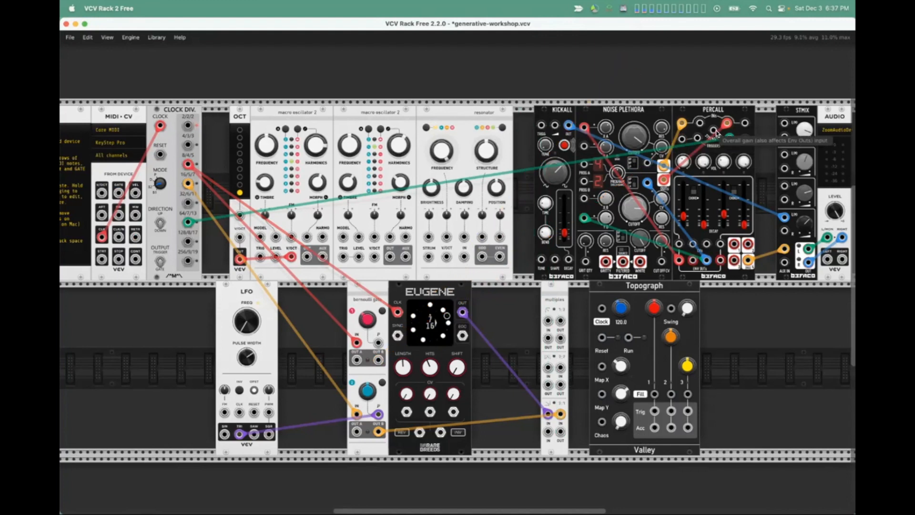
left_click_drag(729, 139, 666, 81)
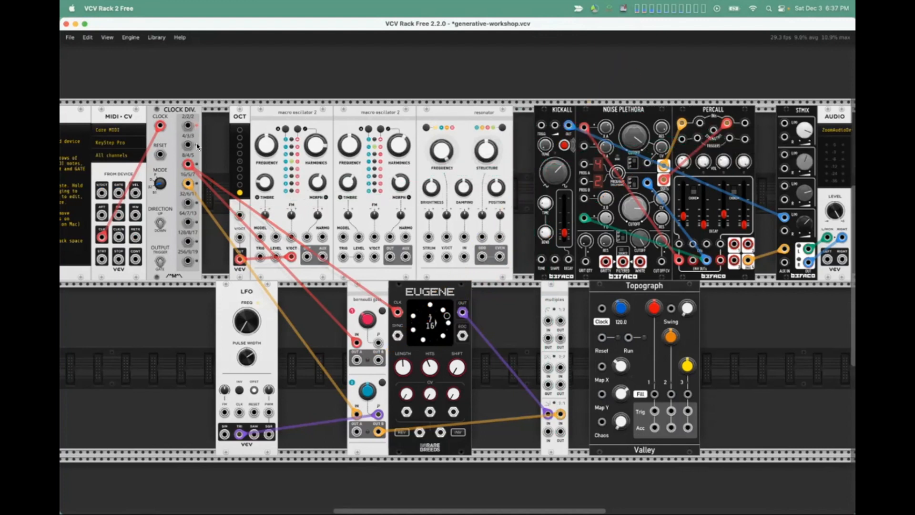
Clock Topograph from the clock divider's 8/4/5 output and set it running in the Original sequencer mode
left_click_drag(602, 308, 187, 164)
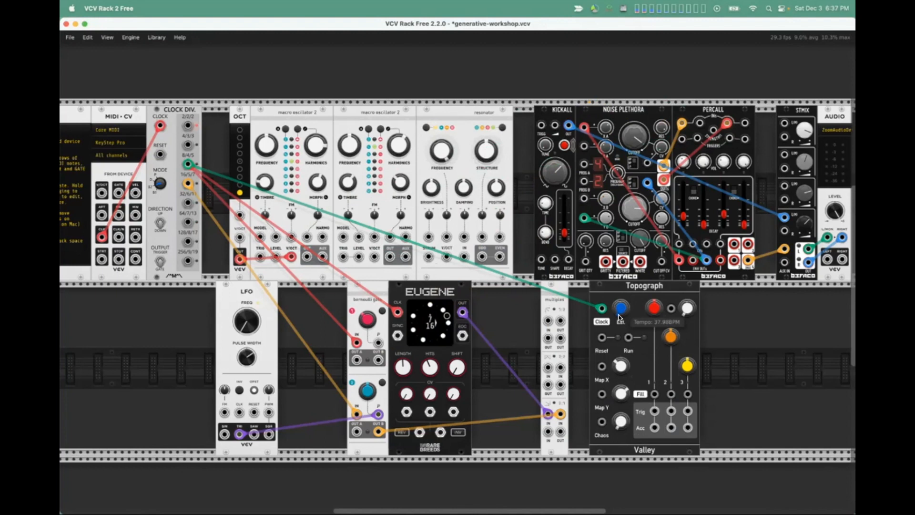
left_click(644, 337)
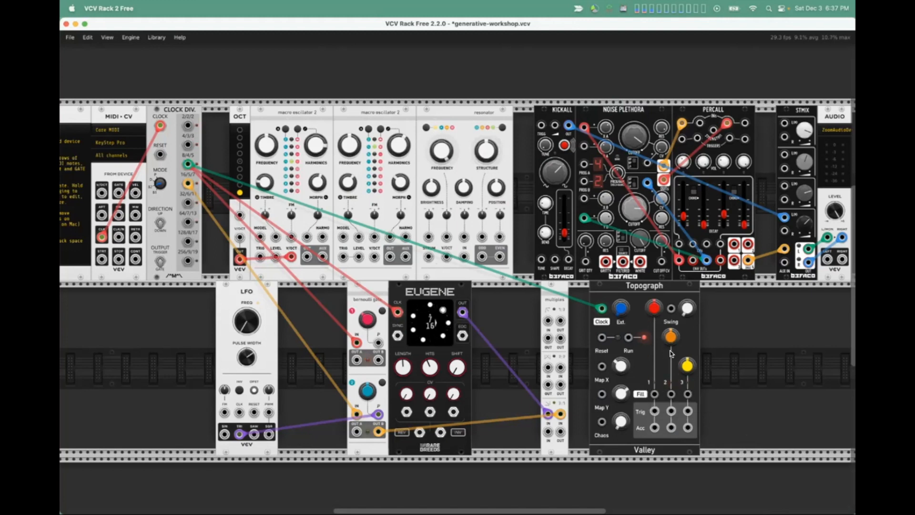
right_click(691, 337)
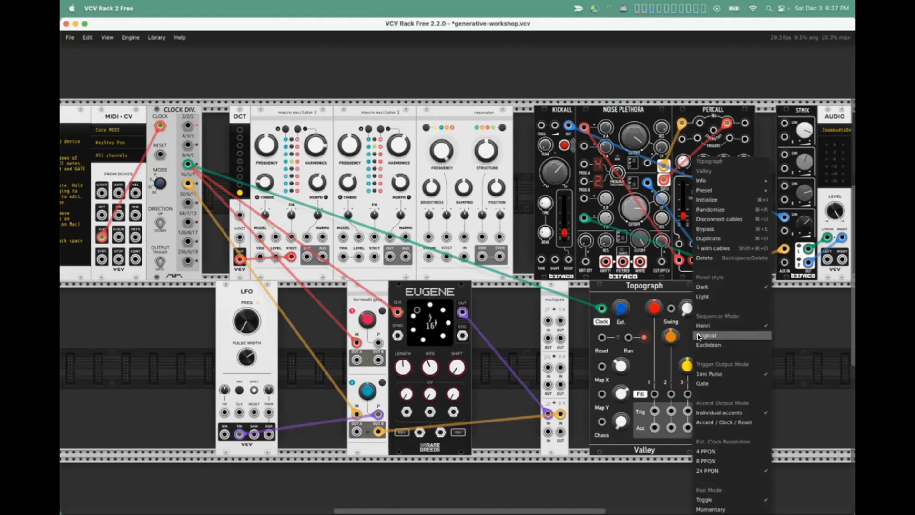
left_click(699, 337)
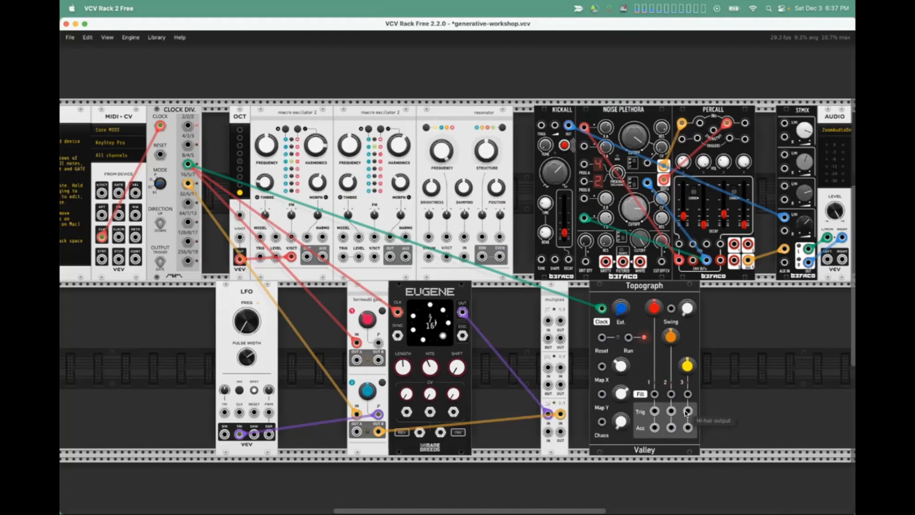
Patch Topograph's trigger outputs 1, 2 and 3 to Kickall and Percall channels 4 and 1, and clock it from MIDI-CV's clock output
left_click_drag(654, 412, 542, 126)
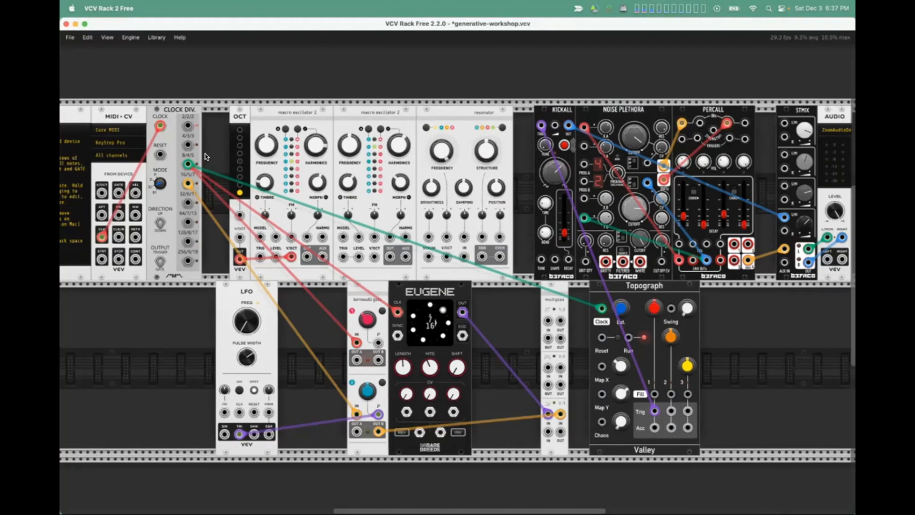
left_click_drag(188, 164, 189, 143)
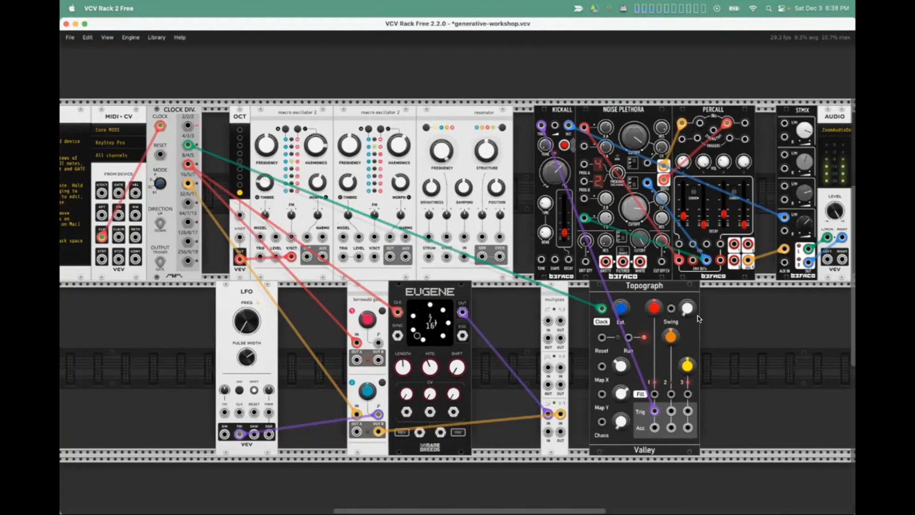
left_click_drag(671, 411, 729, 139)
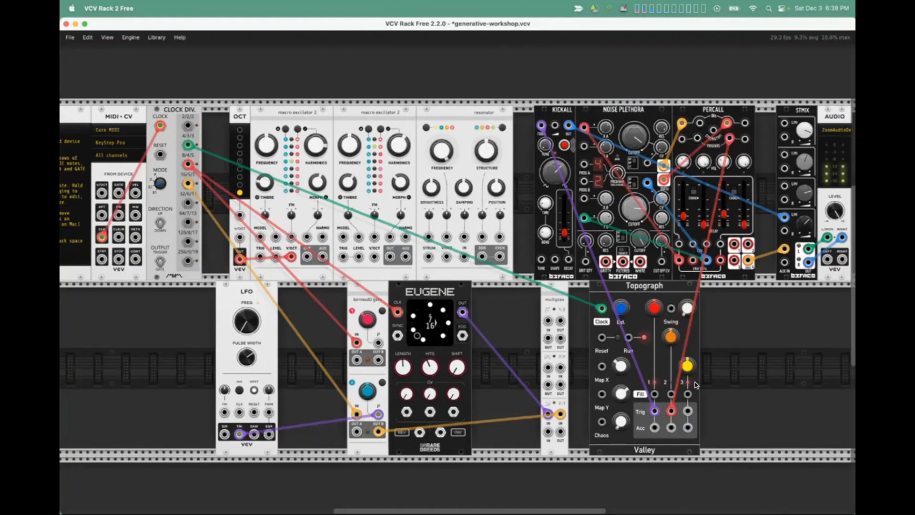
left_click_drag(687, 410, 683, 140)
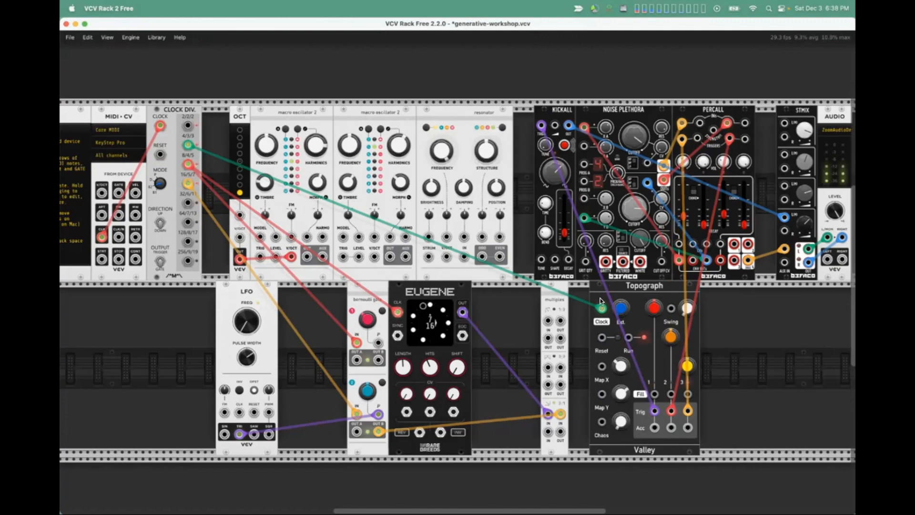
left_click_drag(188, 144, 102, 236)
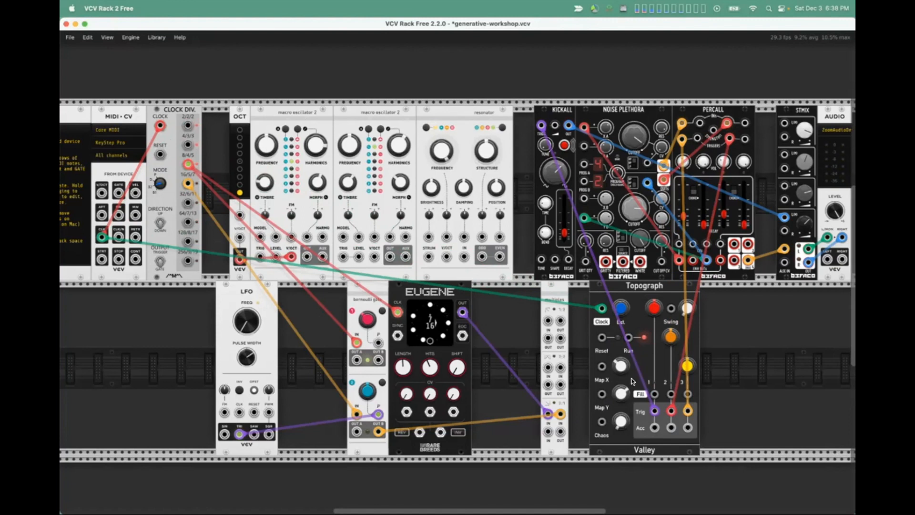
Adjust Topograph's pattern Map Y and set its channel 2 density to about 0.58
mouse_move(616, 372)
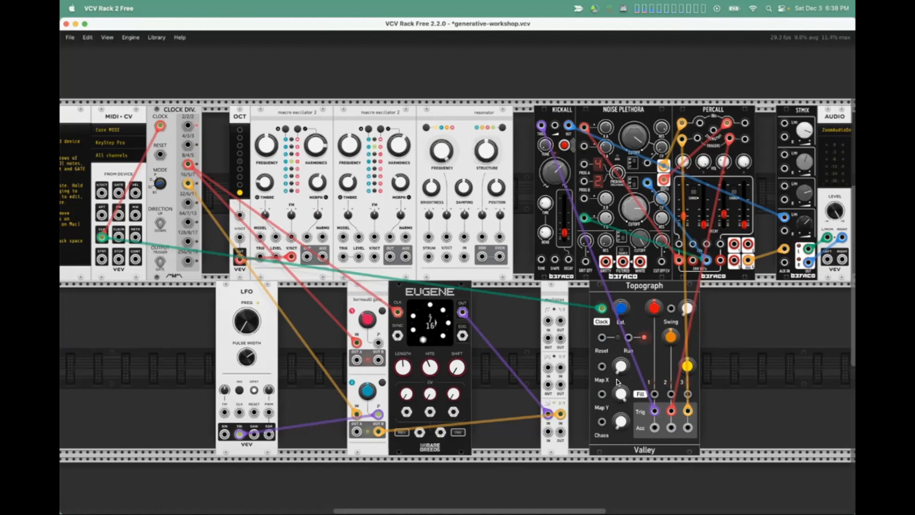
mouse_move(619, 396)
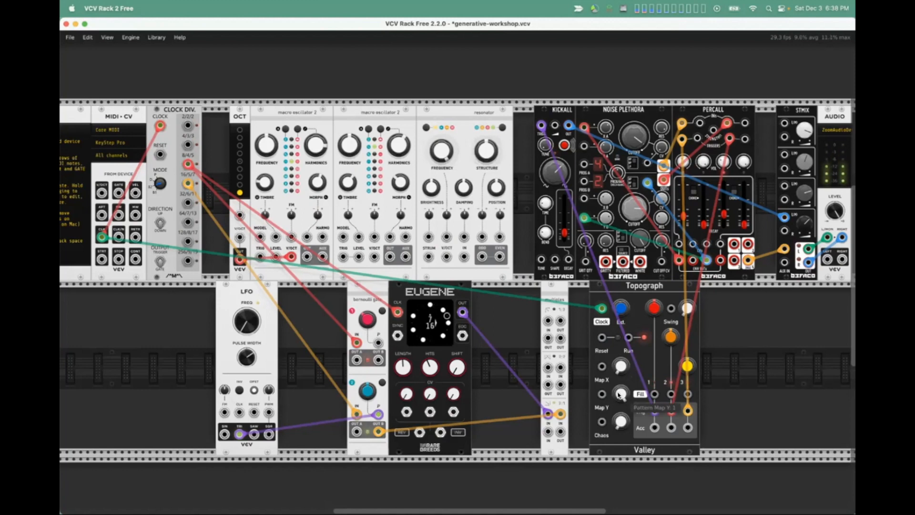
left_click_drag(619, 395, 619, 405)
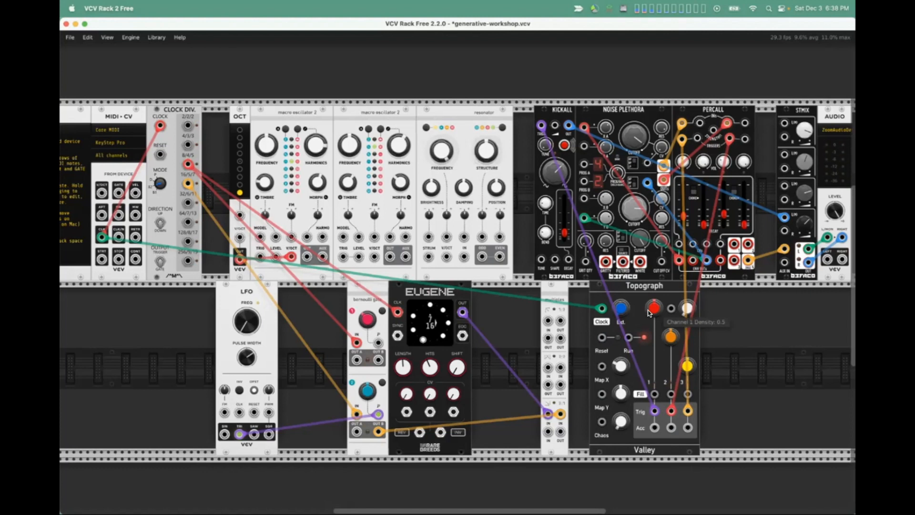
mouse_move(652, 310)
mouse_move(364, 394)
mouse_move(687, 367)
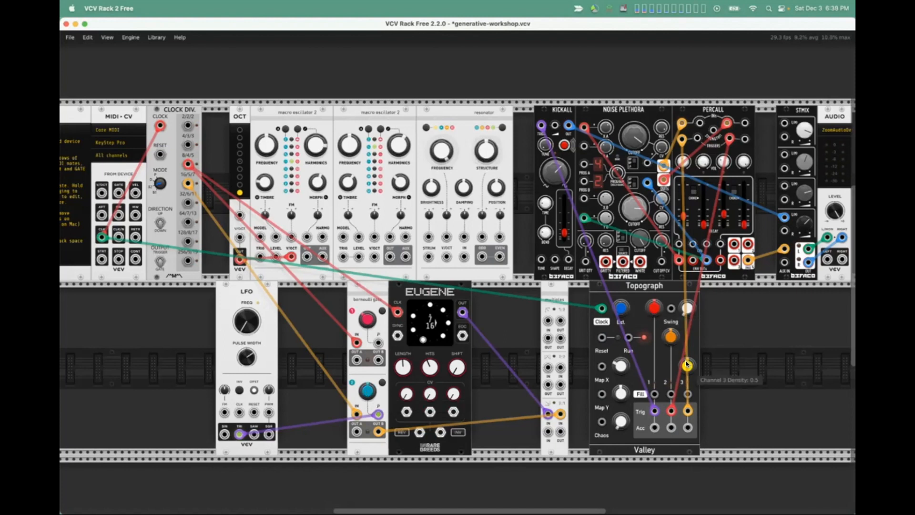
mouse_move(671, 341)
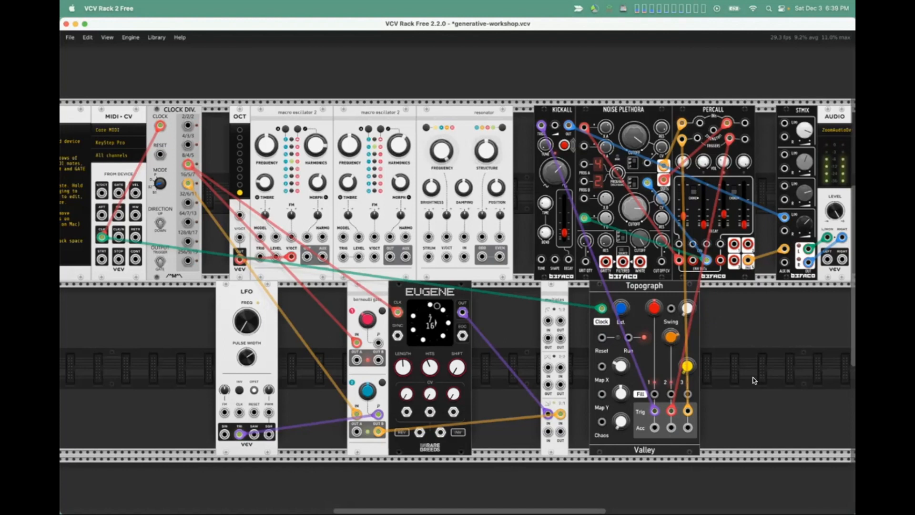
mouse_move(670, 338)
left_mouse_down()
mouse_move(669, 366)
mouse_move(667, 338)
left_mouse_up()
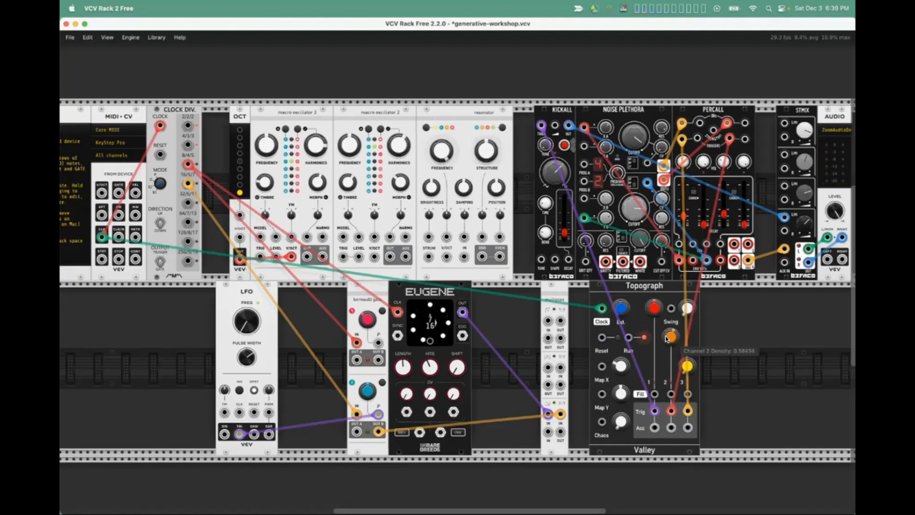
left_click_drag(378, 414, 671, 394)
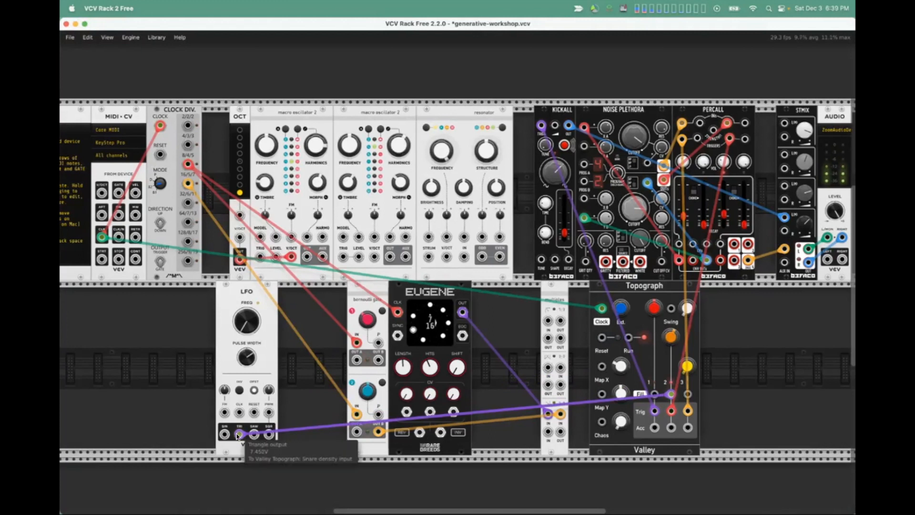
left_click_drag(239, 434, 224, 433)
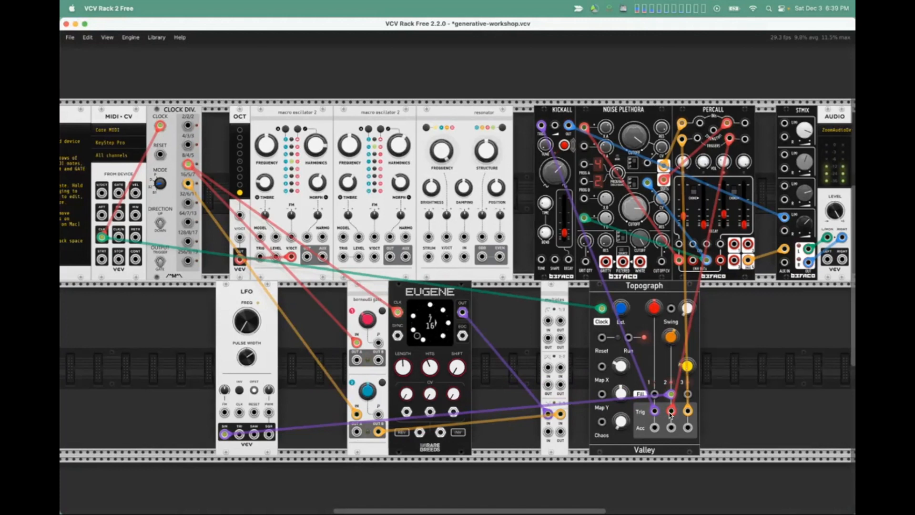
Search the module library for sample and add the utilities module between Eugene and the multiples module
right_click(734, 336)
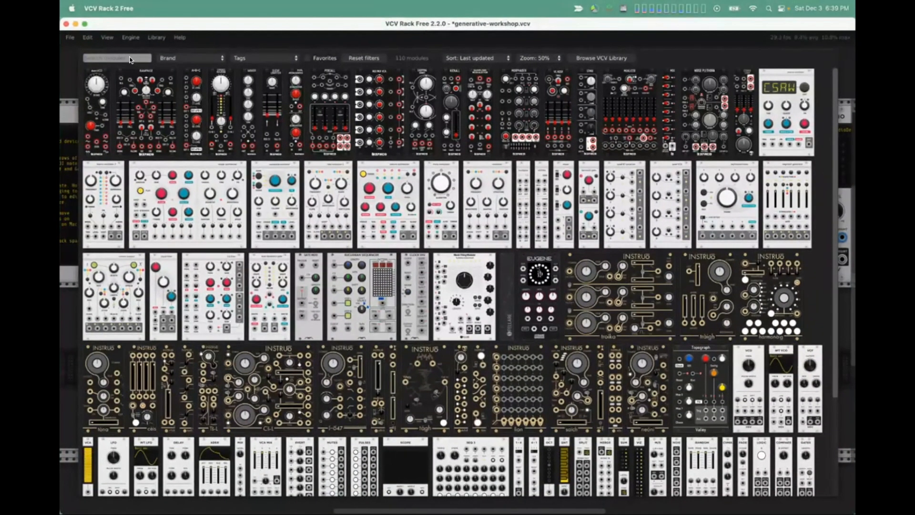
type("sample")
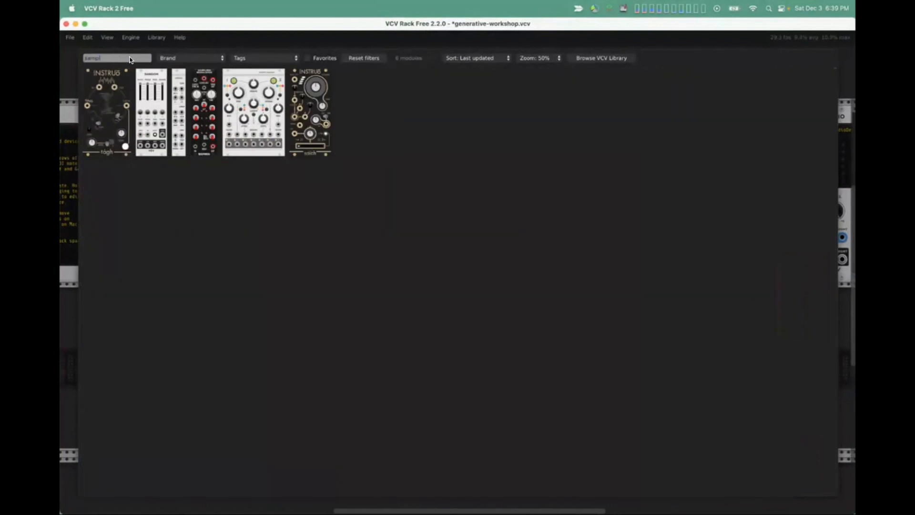
left_click(179, 121)
left_click_drag(738, 301, 514, 311)
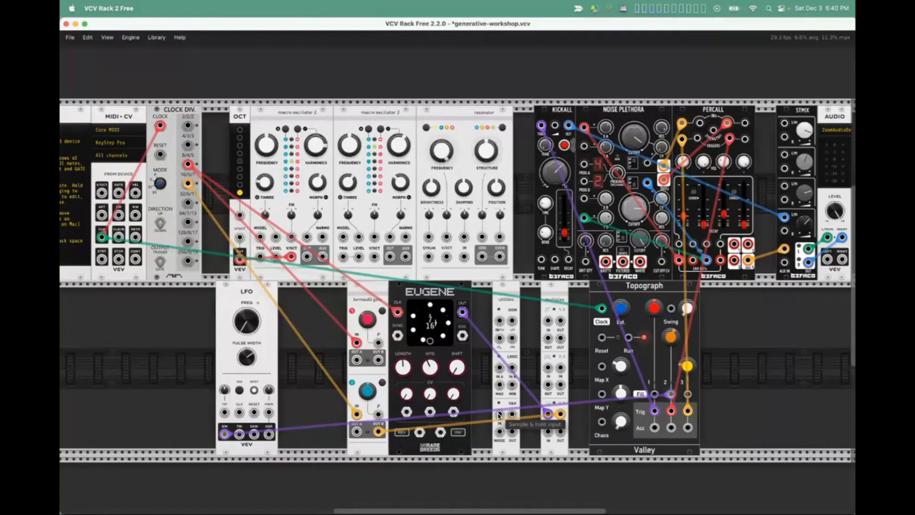
Trigger the utilities sample & hold from Topograph's trigger output 1 and patch its output to Kickall's decay input
left_click_drag(498, 433, 756, 380)
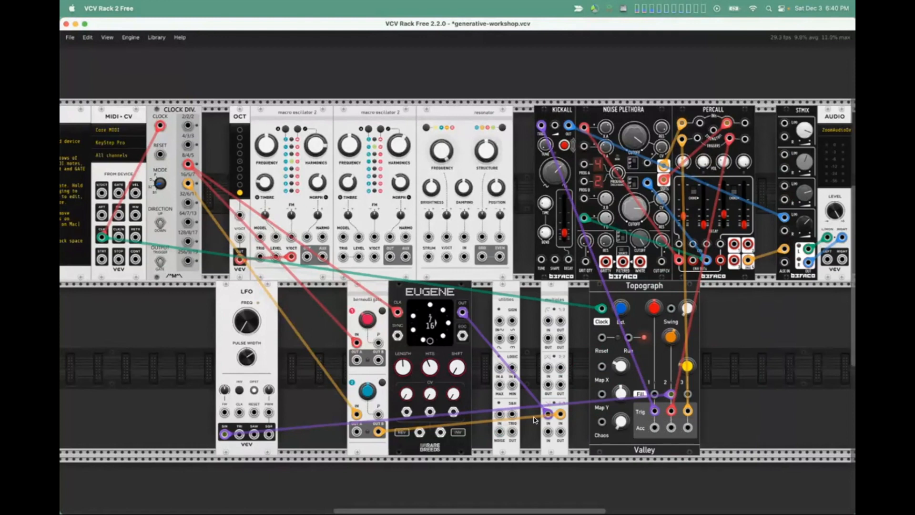
left_click_drag(511, 414, 655, 410)
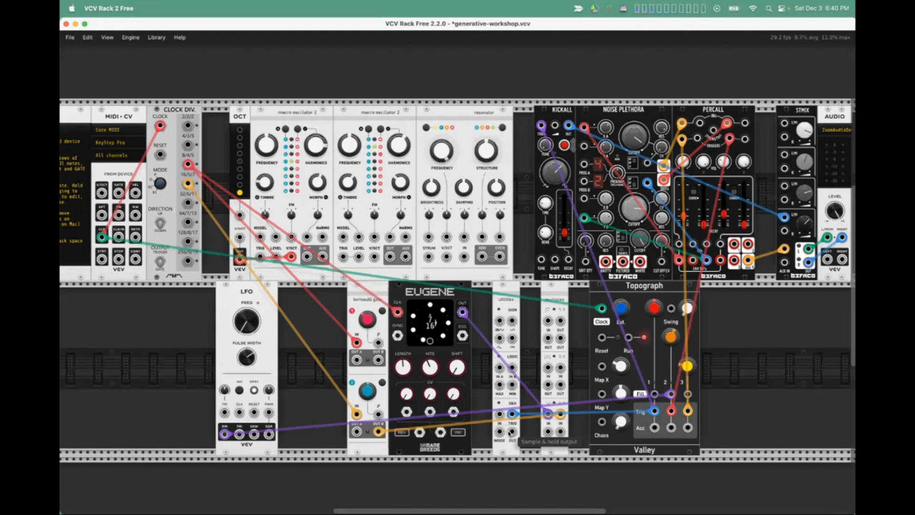
left_click_drag(512, 432, 569, 260)
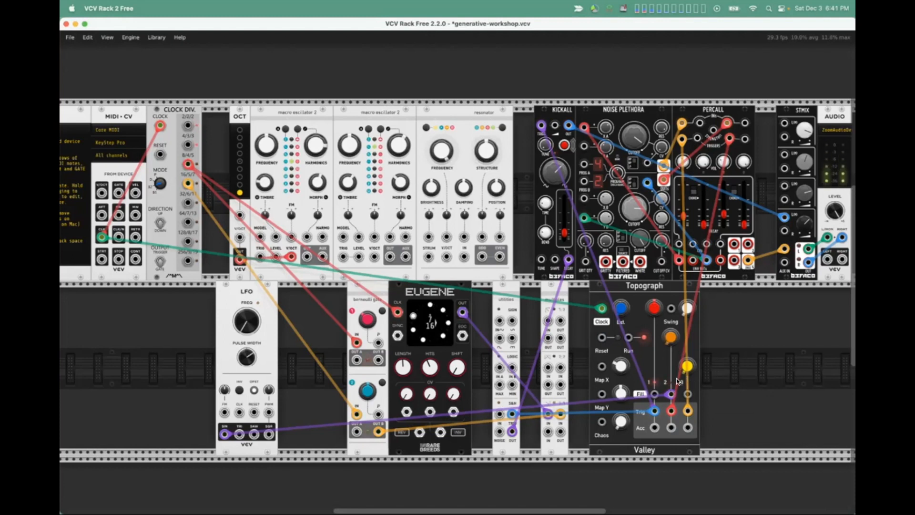
left_click_drag(670, 393, 742, 328)
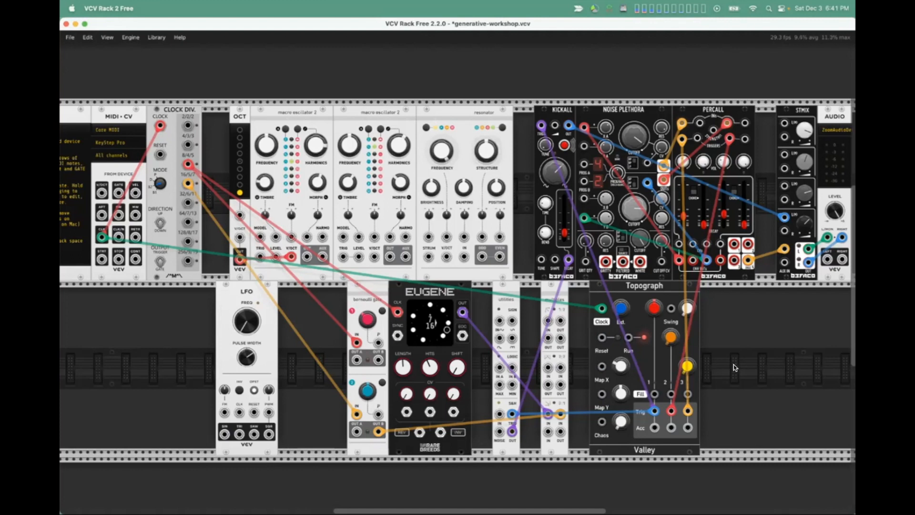
left_click_drag(569, 259, 555, 259)
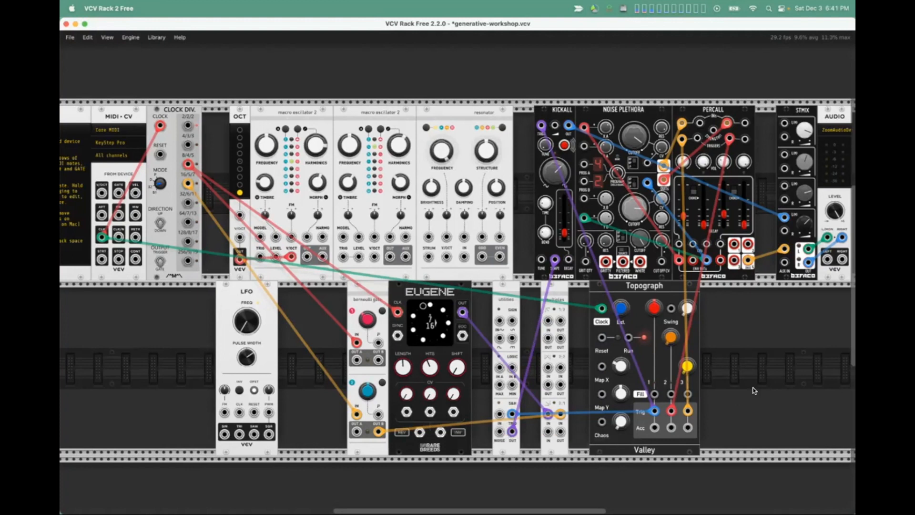
Add a second utilities module and place it between the first one and the multiples module, shifting multiples aside
right_click(742, 364)
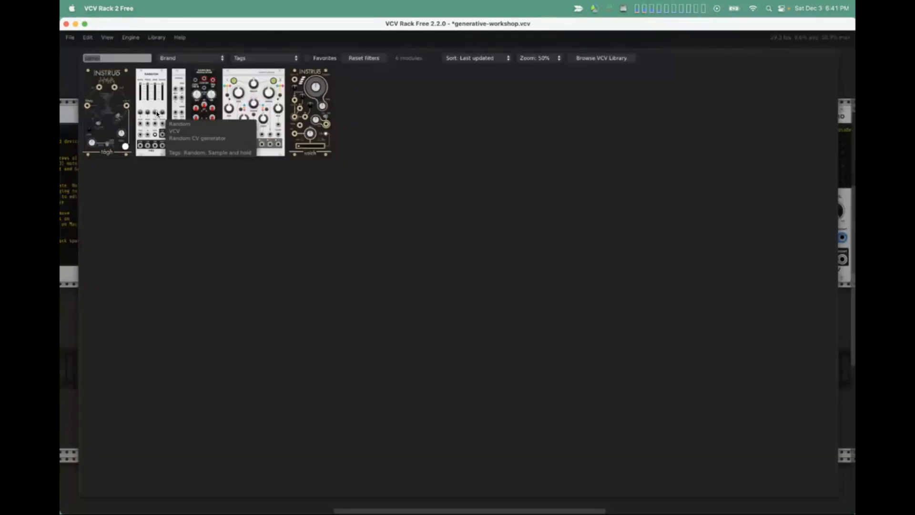
left_click(172, 117)
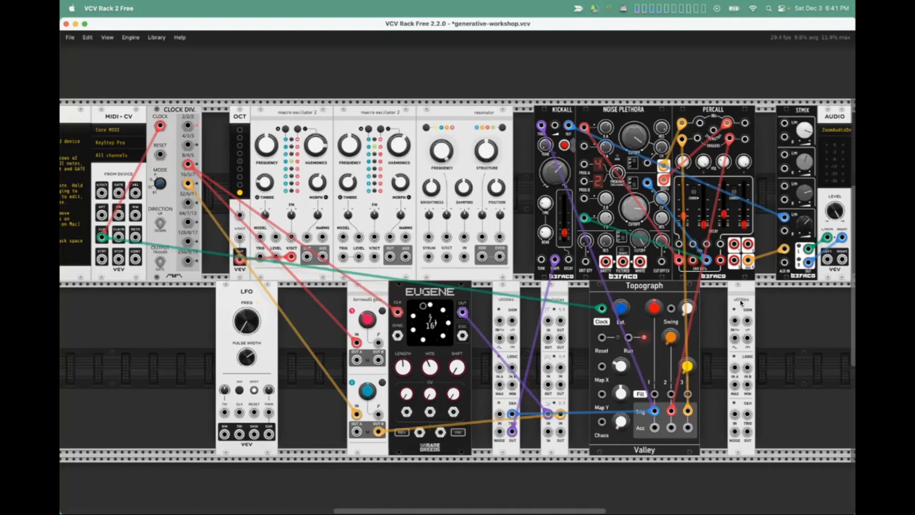
left_click_drag(552, 293, 581, 292)
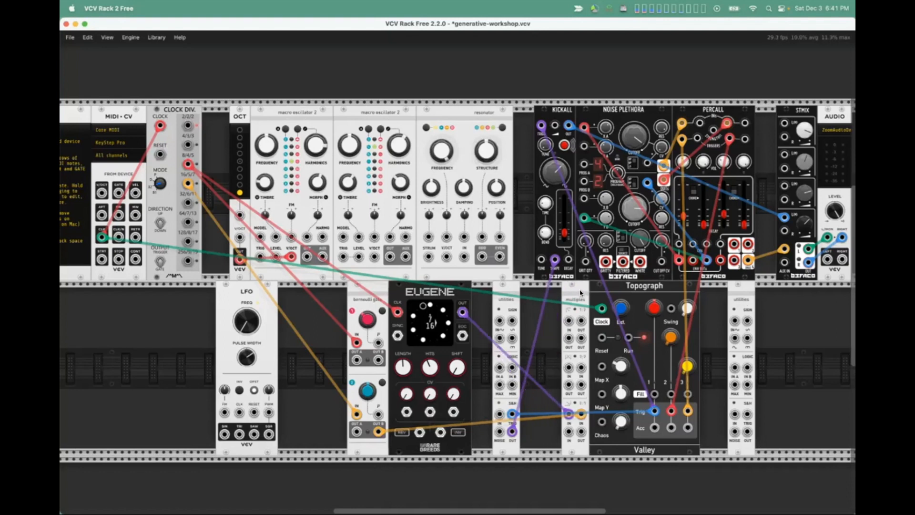
left_click_drag(746, 298, 529, 309)
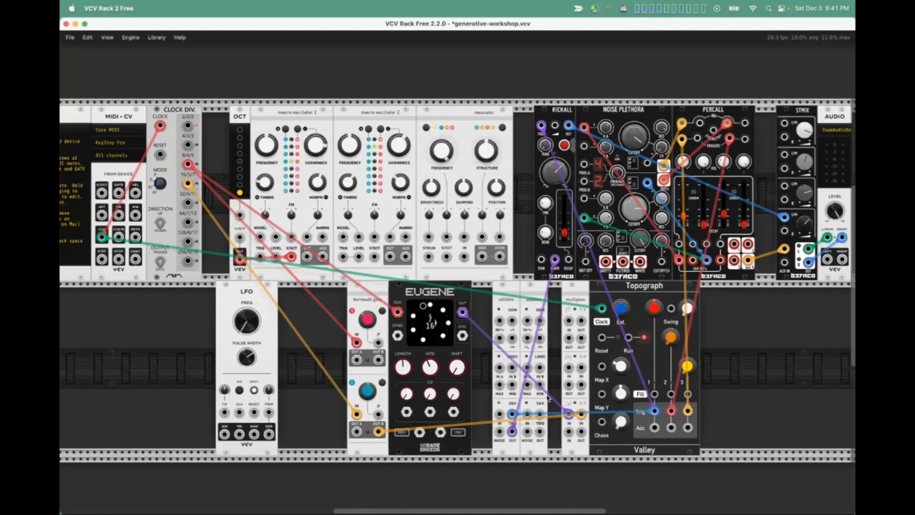
Trigger the second utilities sample & hold from Topograph's trigger output 1 and patch its output to Kickall's tune input
left_click_drag(540, 414, 655, 410)
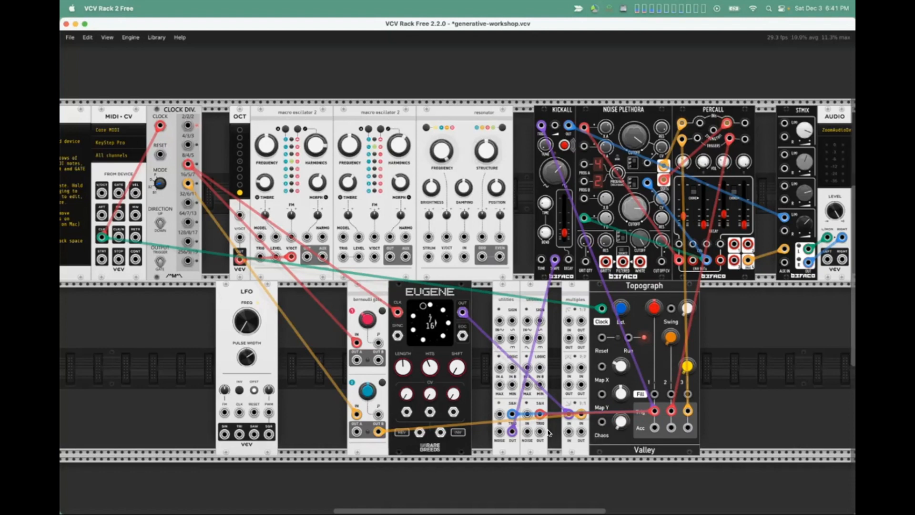
left_click_drag(539, 433, 541, 260)
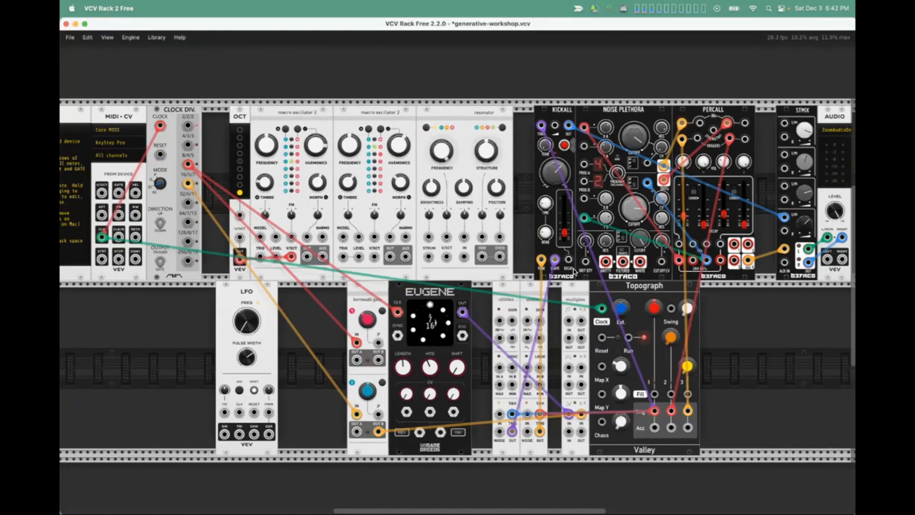
Search the module library for clock and add a second clock divider beside Topograph
right_click(751, 356)
left_click(121, 58)
key("BackSpace")
key("BackSpace")
key("BackSpace")
key("BackSpace")
key("BackSpace")
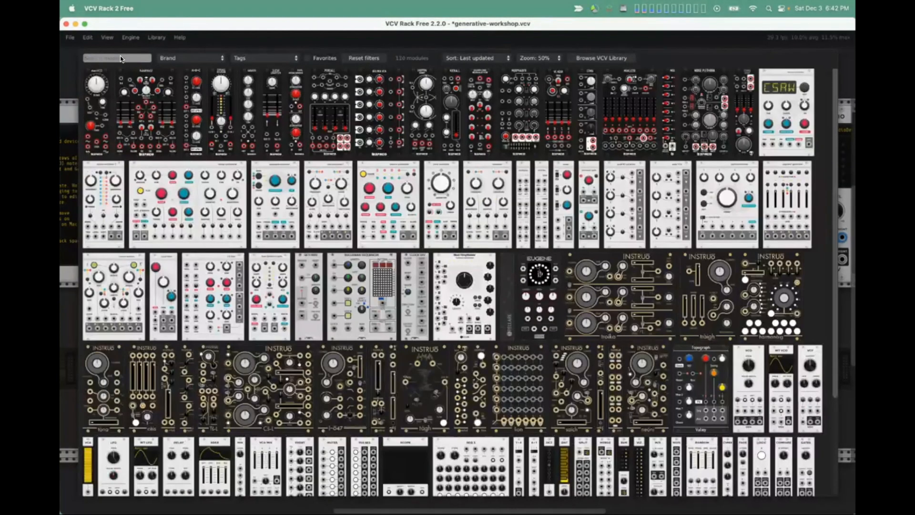
type("clock")
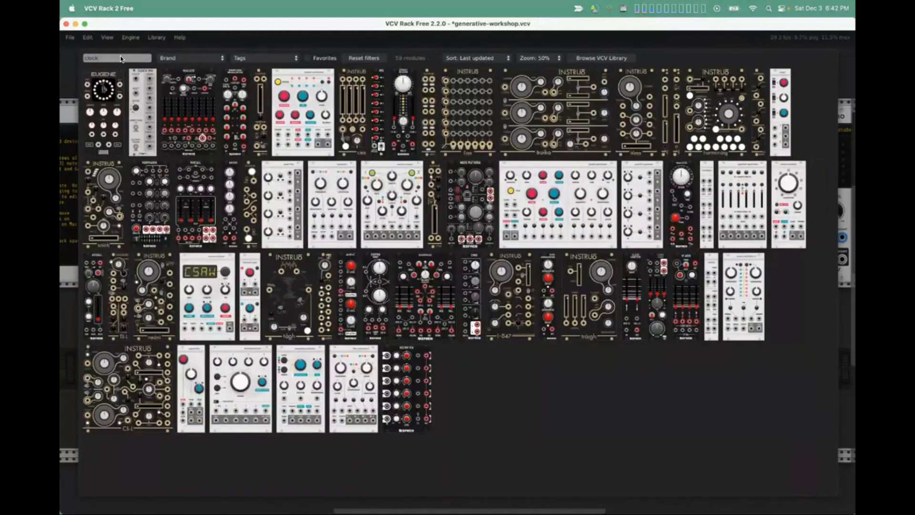
left_click(143, 98)
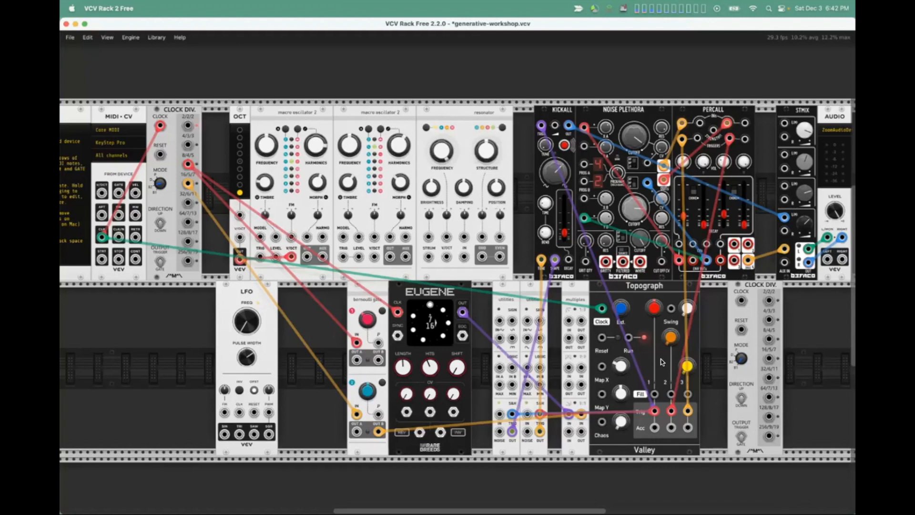
Set Topograph's accent output mode to Accent / Clock / Reset
right_click(645, 363)
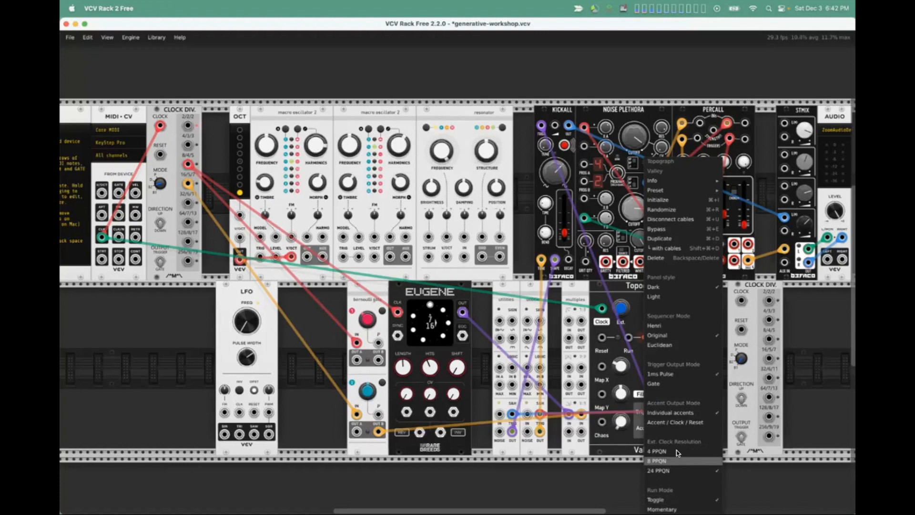
left_click(682, 421)
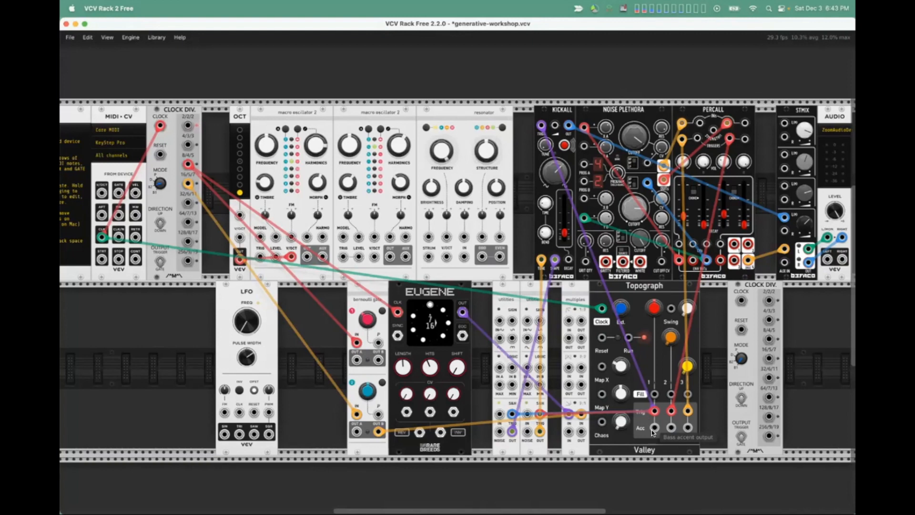
right_click(643, 357)
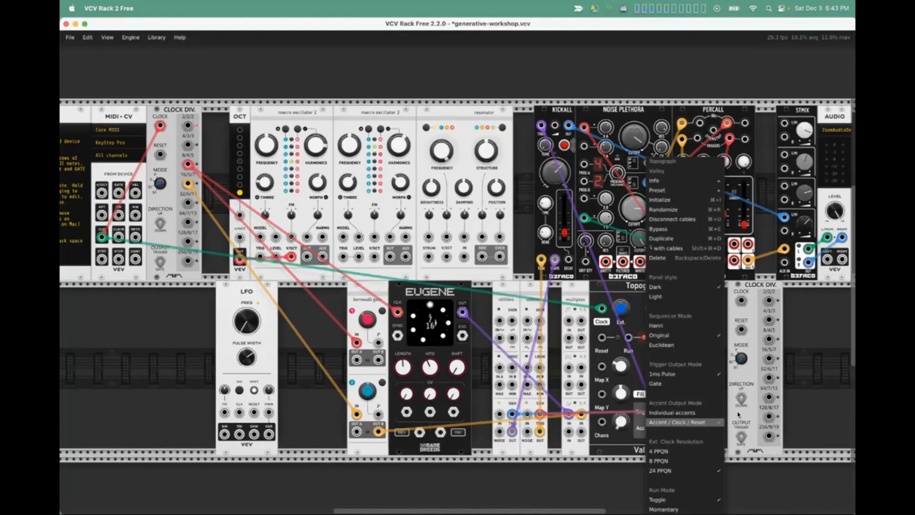
left_click(809, 396)
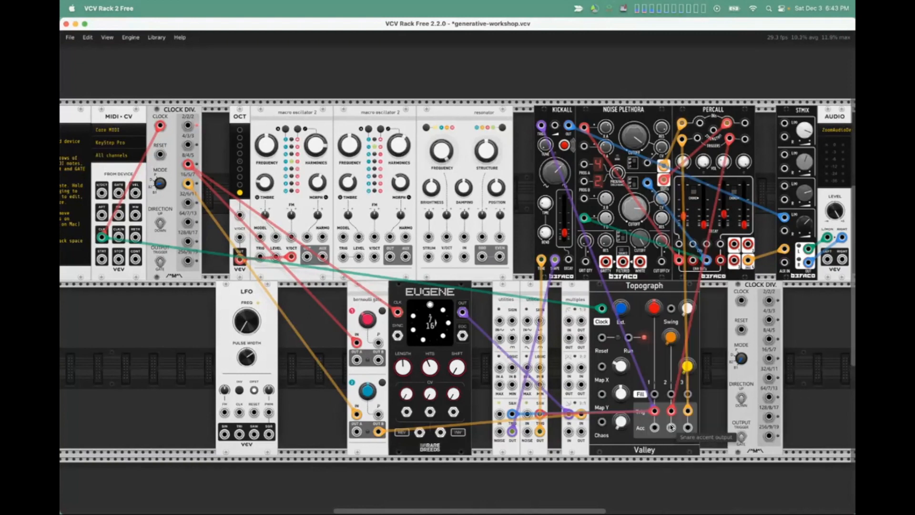
Patch the second clock divider's clock input from Topograph's accent outputs, moving the cable from output 2 to output 3
left_click_drag(671, 427, 741, 300)
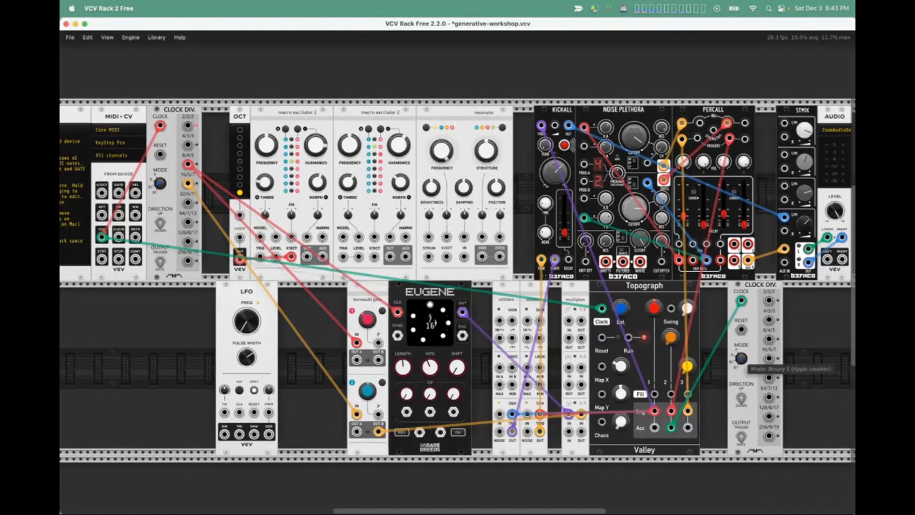
left_click_drag(741, 359, 741, 353)
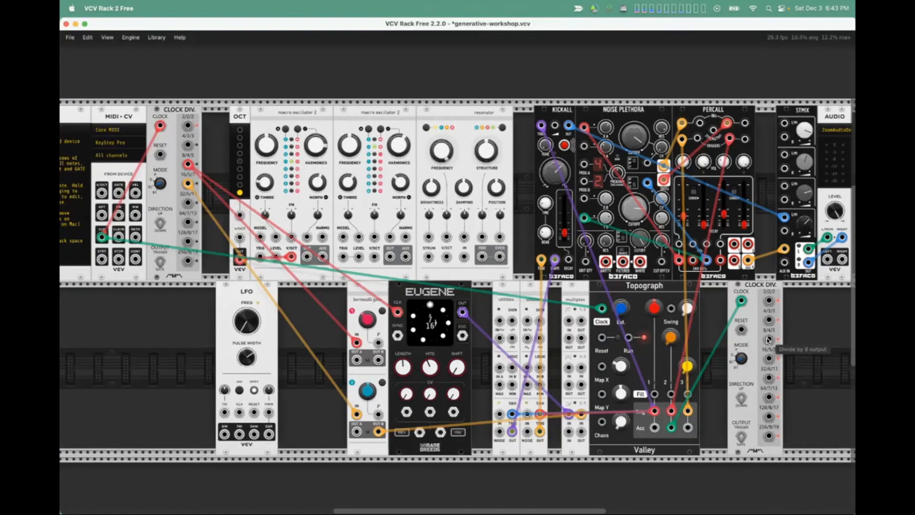
right_click(643, 325)
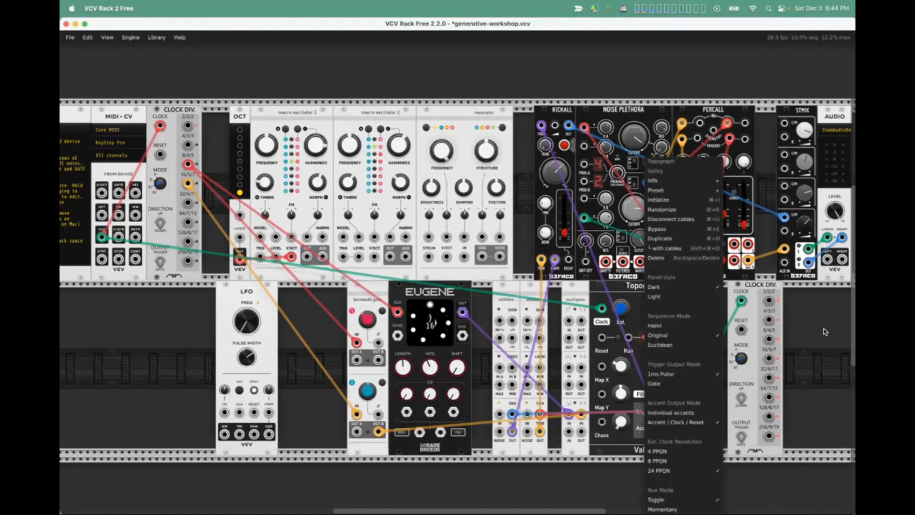
left_click(761, 344)
left_click_drag(671, 427, 688, 427)
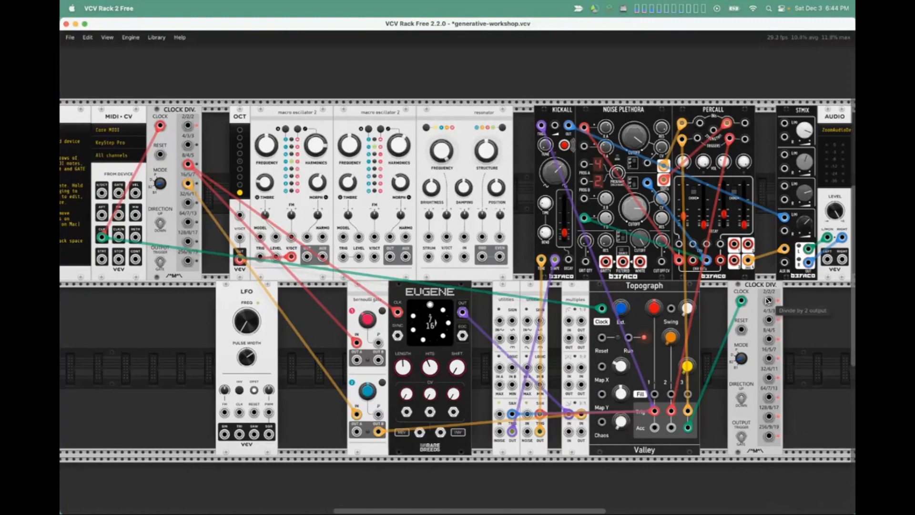
Trigger the first utilities sample & hold from the second divider's divide-by-2 output and the second utilities from its divide-by-4 output
left_click_drag(768, 301, 820, 335)
left_click_drag(511, 414, 832, 315)
left_click_drag(769, 302, 512, 413)
left_click_drag(769, 320, 540, 414)
Move the two sample & hold outputs from Kickall to Topograph's Map X and Map Y inputs, triggering the second from the divide-by-2 output
left_click_drag(539, 260, 518, 255)
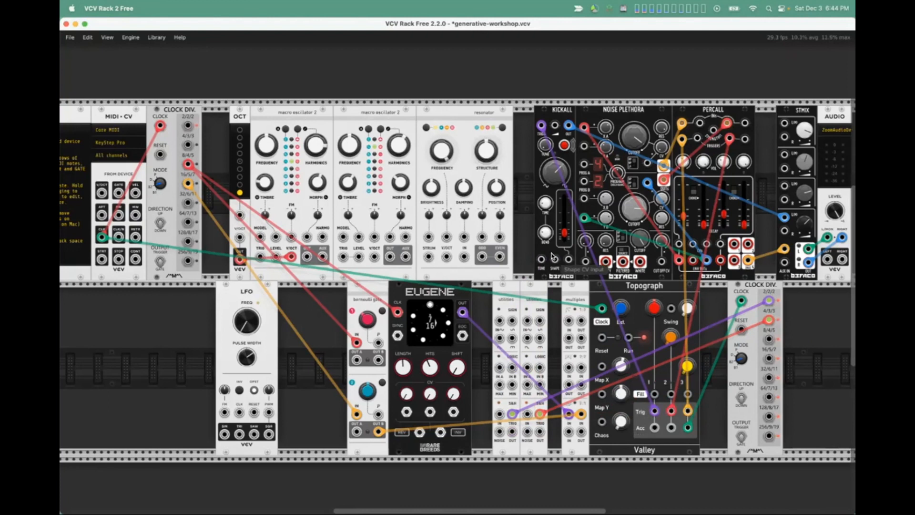
left_click_drag(511, 432, 607, 363)
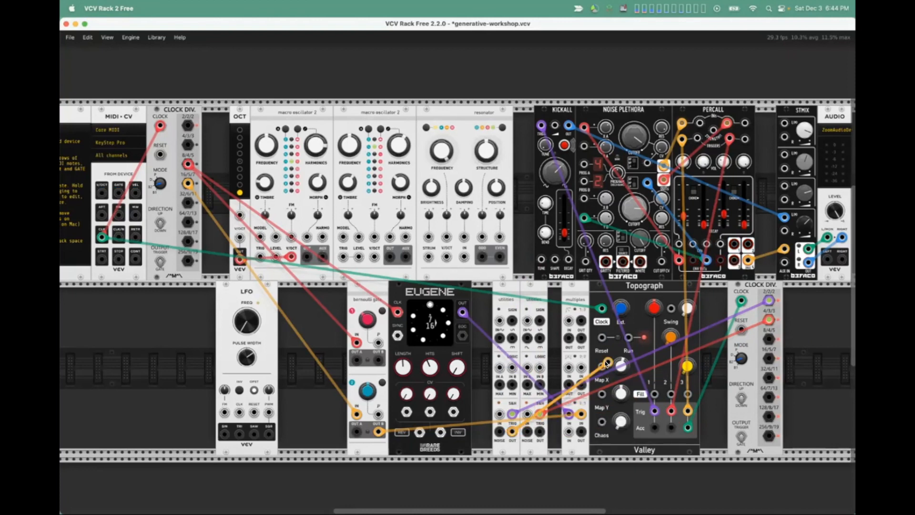
left_click_drag(540, 431, 602, 395)
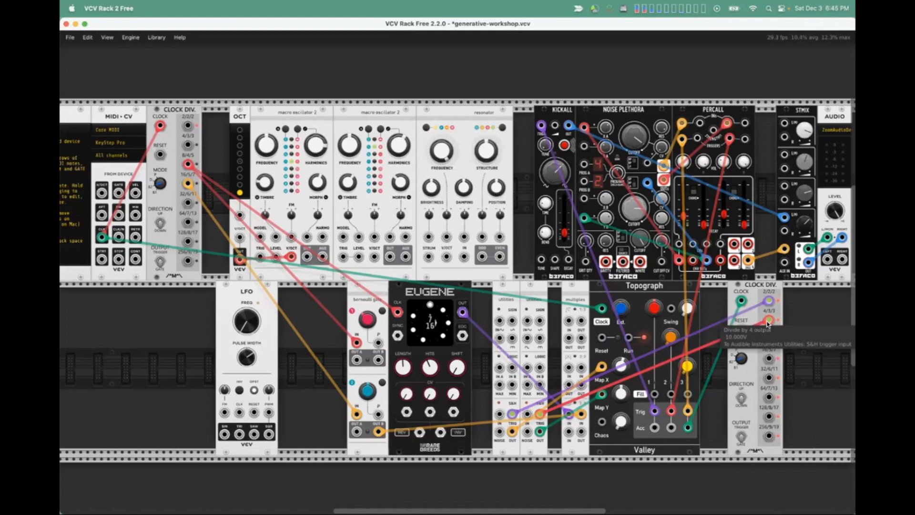
left_click_drag(769, 320, 768, 300)
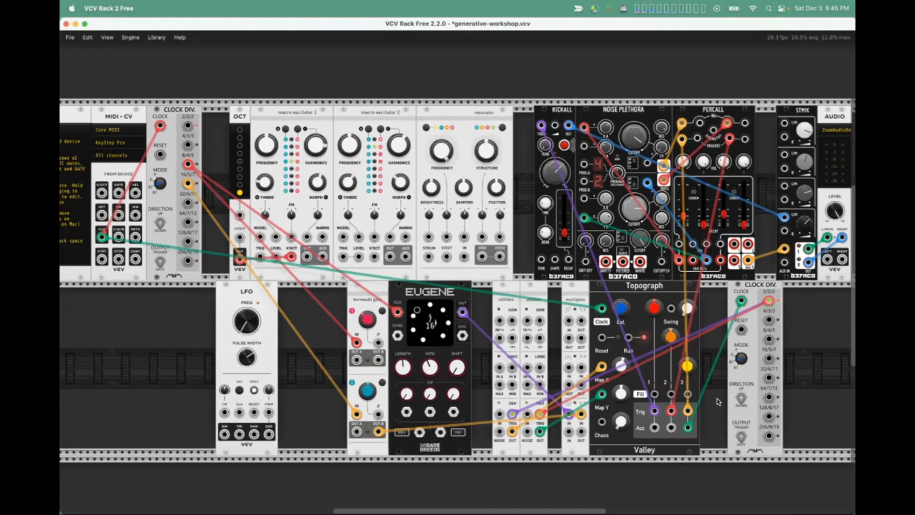
scroll(717, 399, "down", 3)
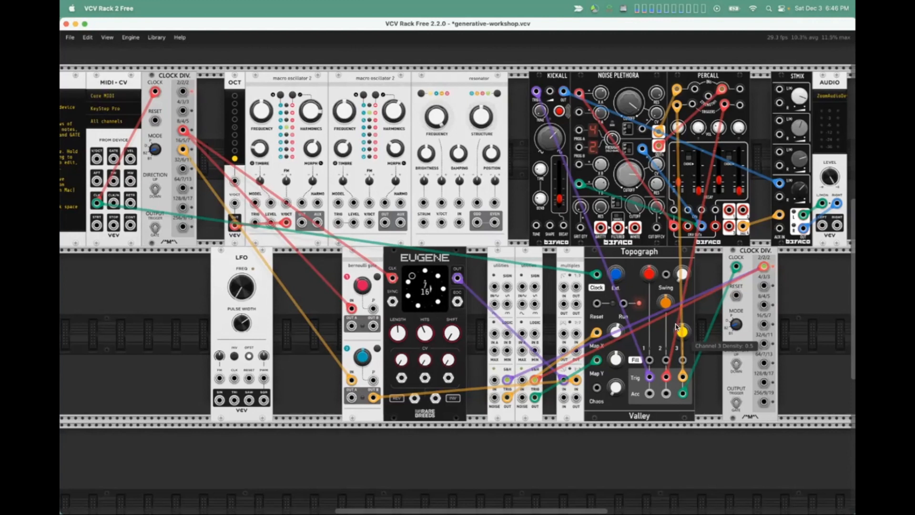
scroll(572, 449, "down", 1)
scroll(571, 449, "right", 1)
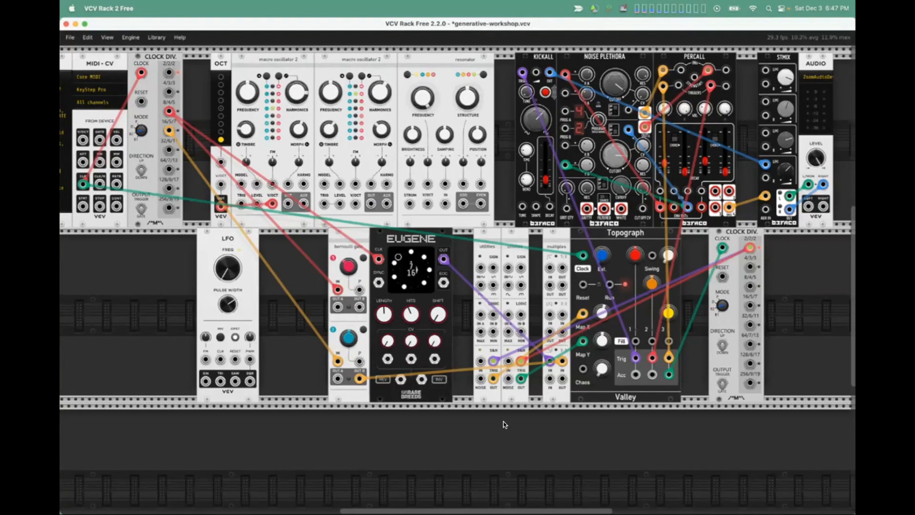
scroll(503, 421, "up", 2)
scroll(504, 421, "right", 2)
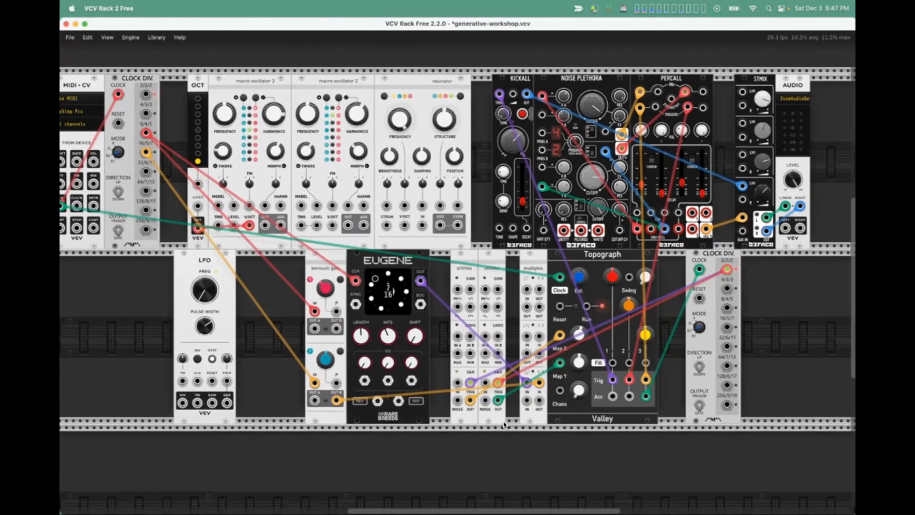
Search the module library for turin from the empty rack space beside the LFO
scroll(504, 422, "down", 5)
scroll(503, 422, "left", 5)
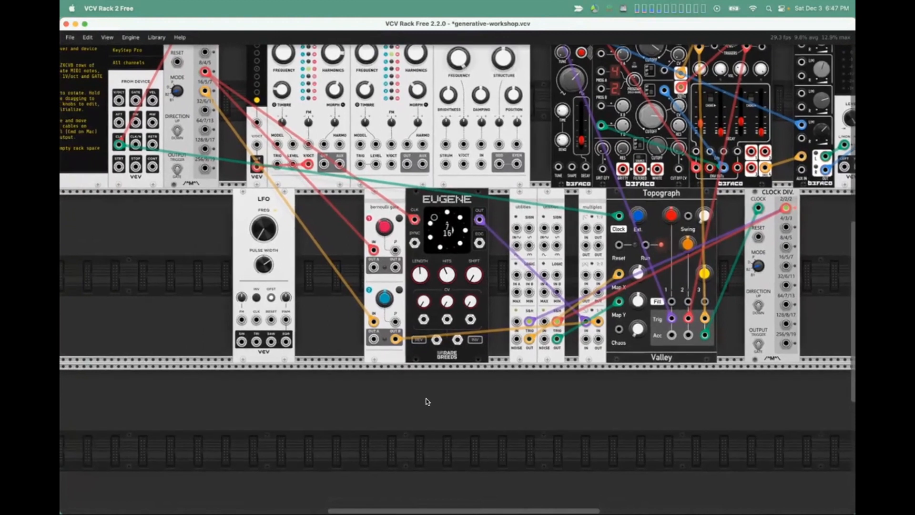
scroll(388, 394, "up", 3)
scroll(388, 395, "left", 6)
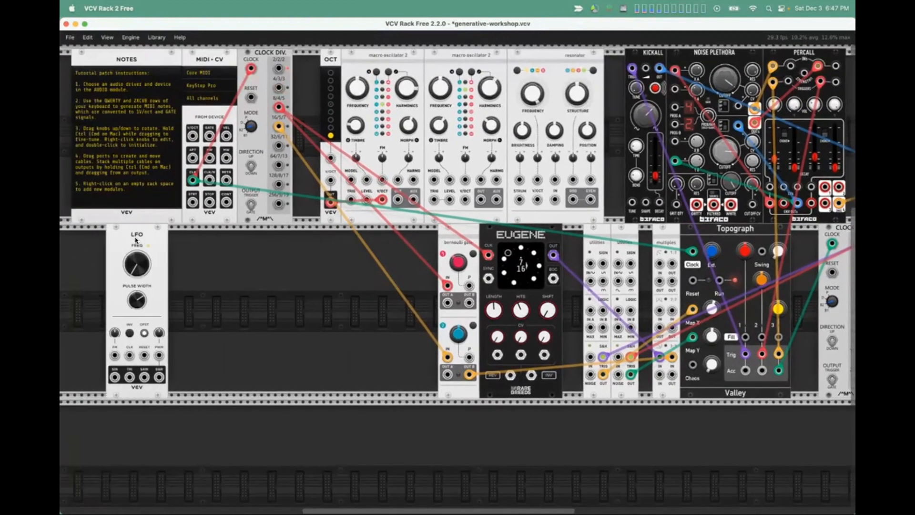
right_click(278, 257)
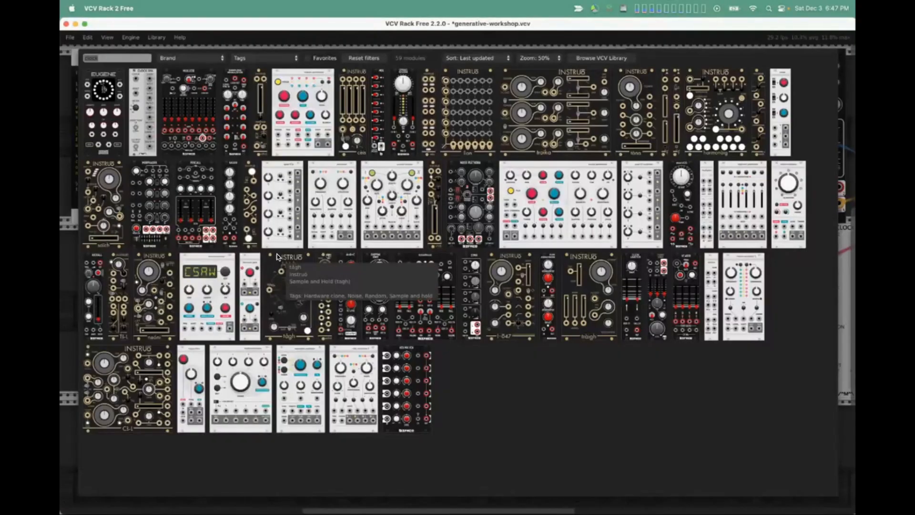
left_click(127, 59)
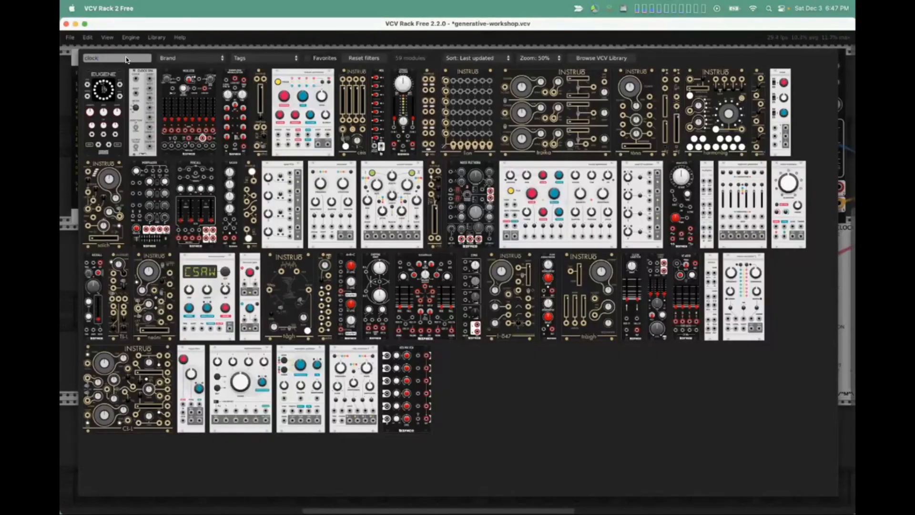
key("BackSpace")
key("BackSpace")
key("BackSpace")
key("BackSpace")
key("BackSpace")
type("turin")
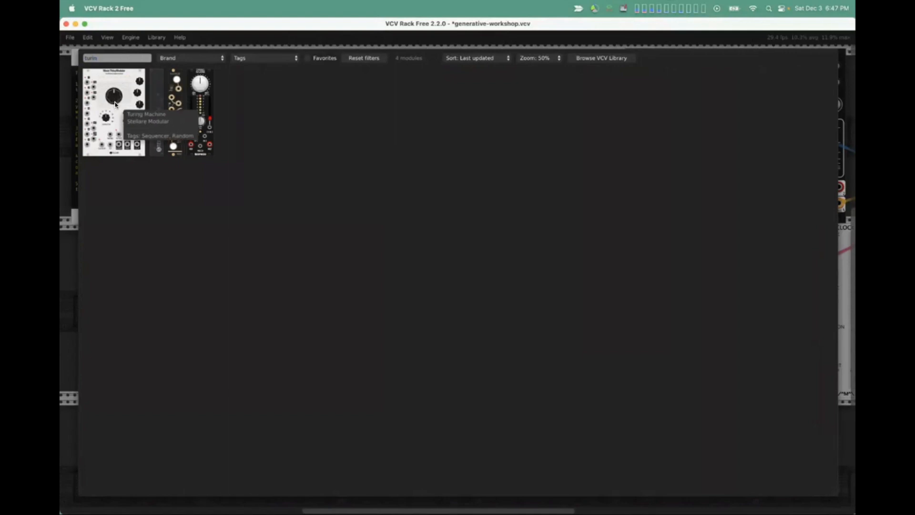
Add the Turing Machine module and place it between the LFO and the Bernoulli gate
left_click(117, 106)
left_click_drag(295, 240, 326, 242)
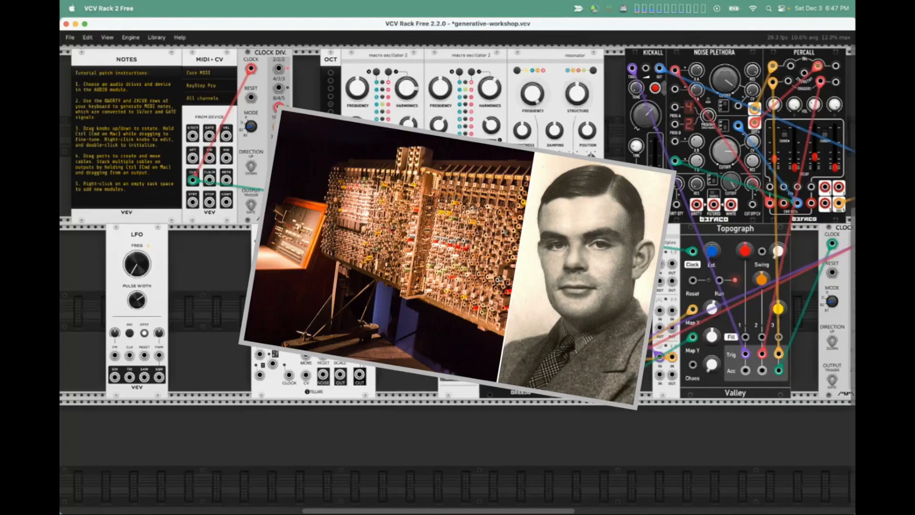
scroll(281, 318, "down", 1)
scroll(281, 319, "up", 2)
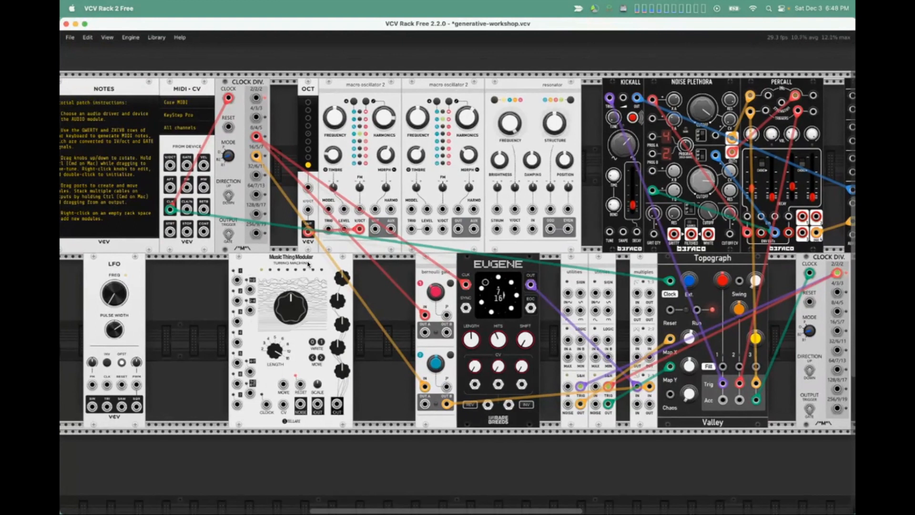
left_click_drag(308, 264, 315, 264)
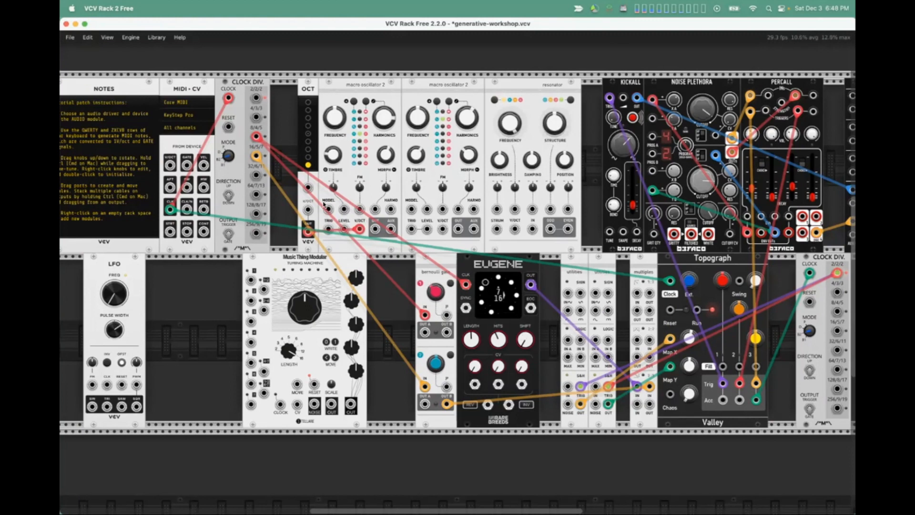
Unplug all cables from the first clock divider's divide-by-8 and divide-by-16 outputs
left_click_drag(256, 137, 274, 104)
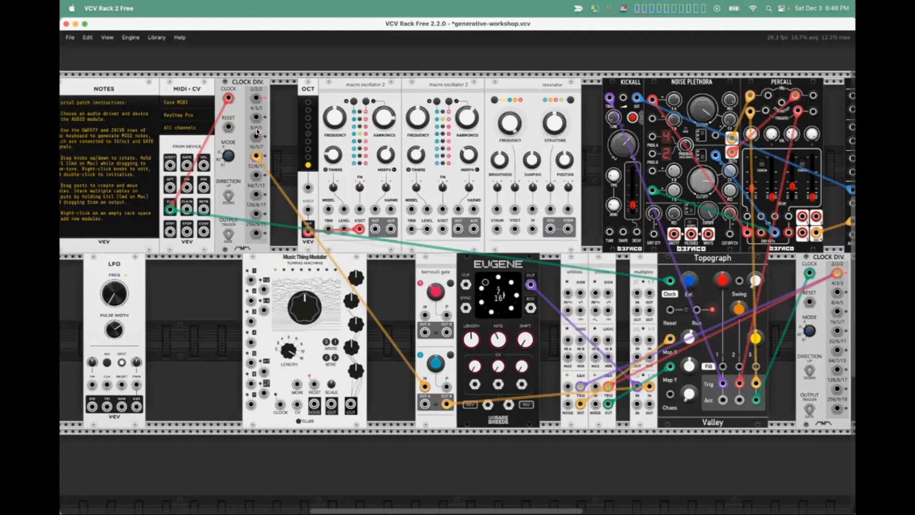
left_click_drag(256, 156, 286, 99)
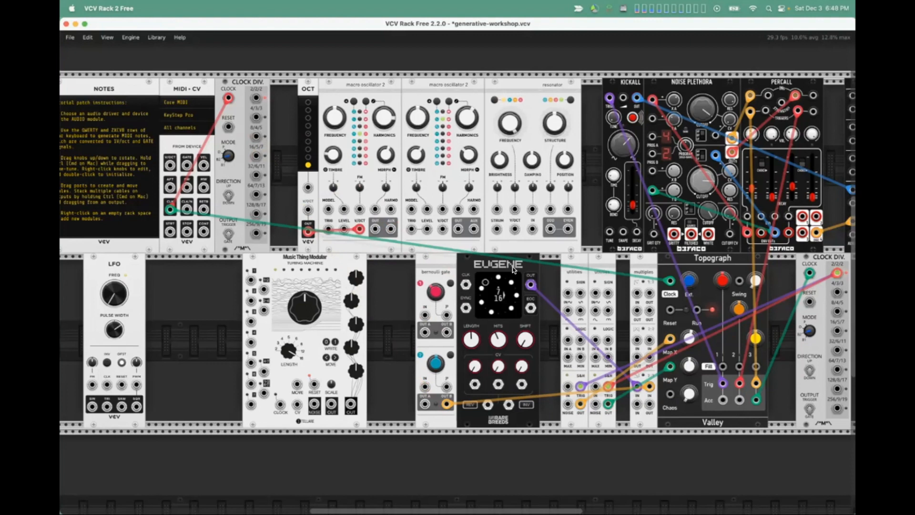
Move the second divider's clock cable to the Turing Machine's clock input and place the Turing Machine in the row below Topograph
left_click_drag(809, 276, 279, 407)
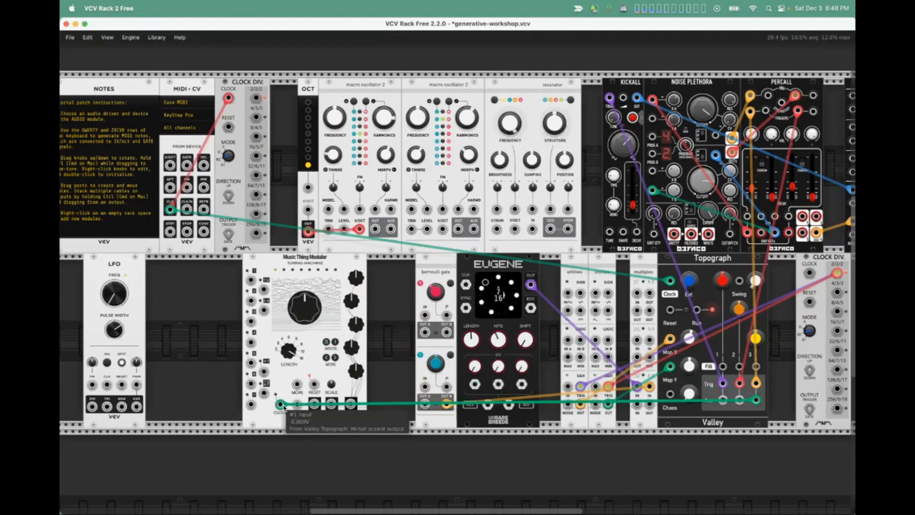
scroll(295, 309, "down", 3)
scroll(296, 310, "right", 2)
left_click_drag(270, 207, 625, 382)
scroll(699, 489, "down", 1)
scroll(700, 489, "down", 5)
scroll(700, 489, "right", 1)
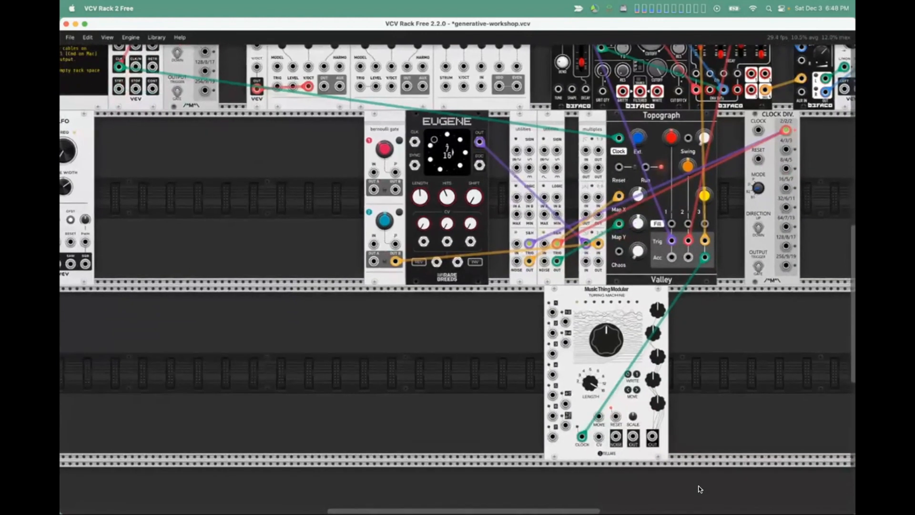
left_click_drag(609, 308, 728, 302)
scroll(581, 365, "right", 5)
scroll(581, 365, "up", 1)
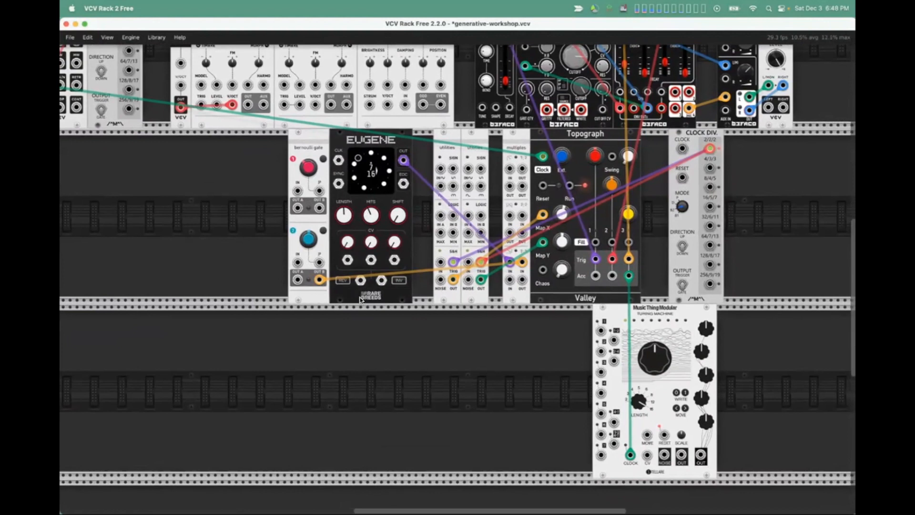
Unplug the cables of Topograph's trigger outputs 1 and 3 from Kickall and Percall
scroll(453, 340, "up", 5)
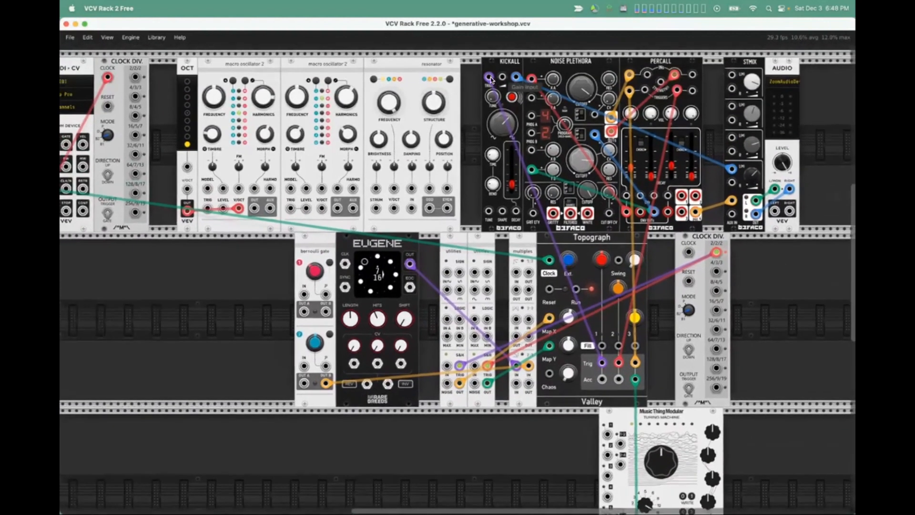
left_click_drag(489, 76, 466, 78)
left_click_drag(630, 91, 693, 75)
scroll(633, 260, "down", 7)
scroll(632, 261, "right", 3)
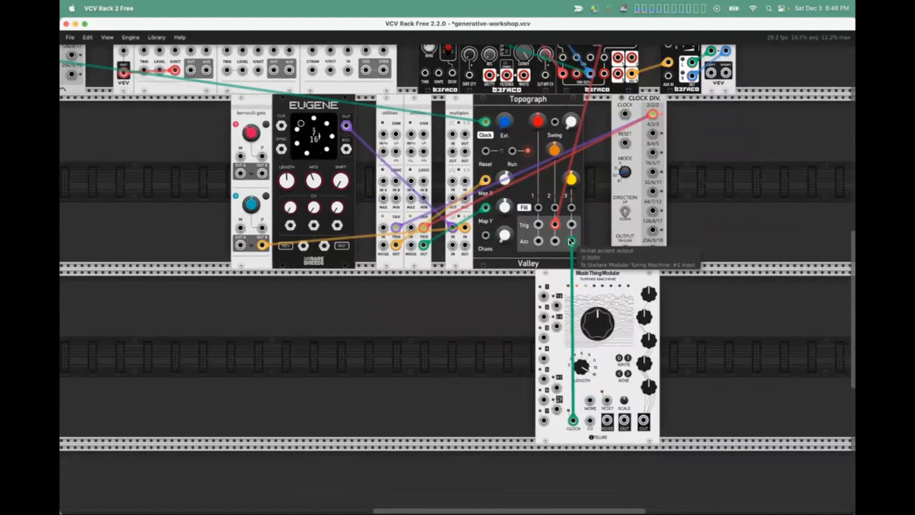
Move the Turing Machine's clock cable to Topograph's accent output 2, tweak its length and place the module between the LFO and Bernoulli gate
left_click_drag(571, 241, 555, 241)
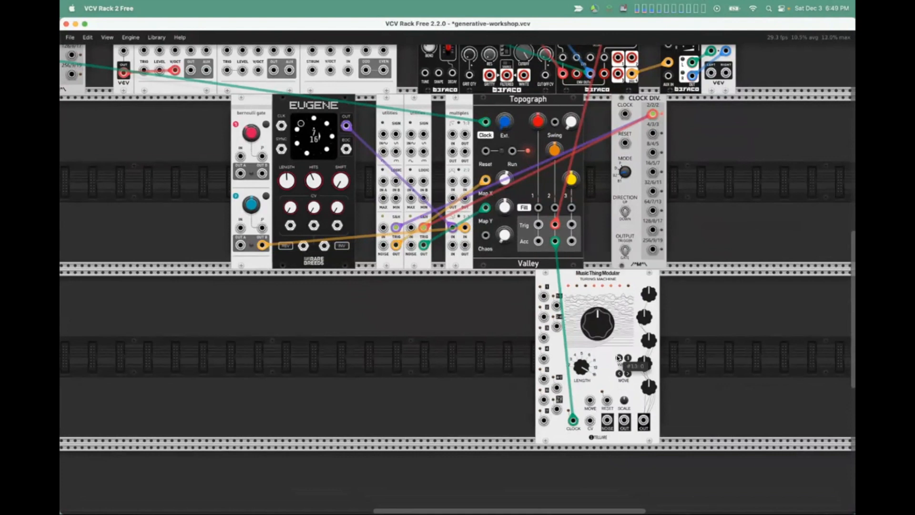
mouse_move(581, 368)
left_mouse_down()
mouse_move(582, 385)
mouse_move(582, 366)
left_mouse_up()
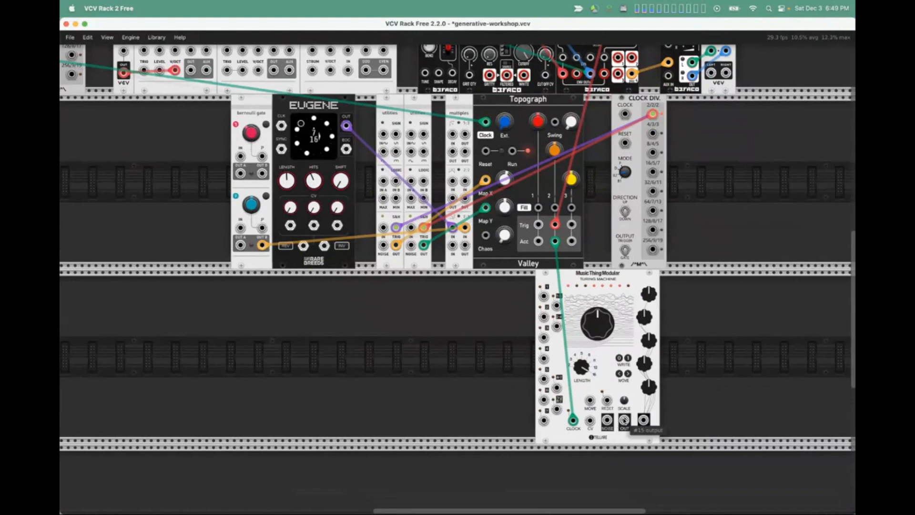
scroll(624, 420, "up", 2)
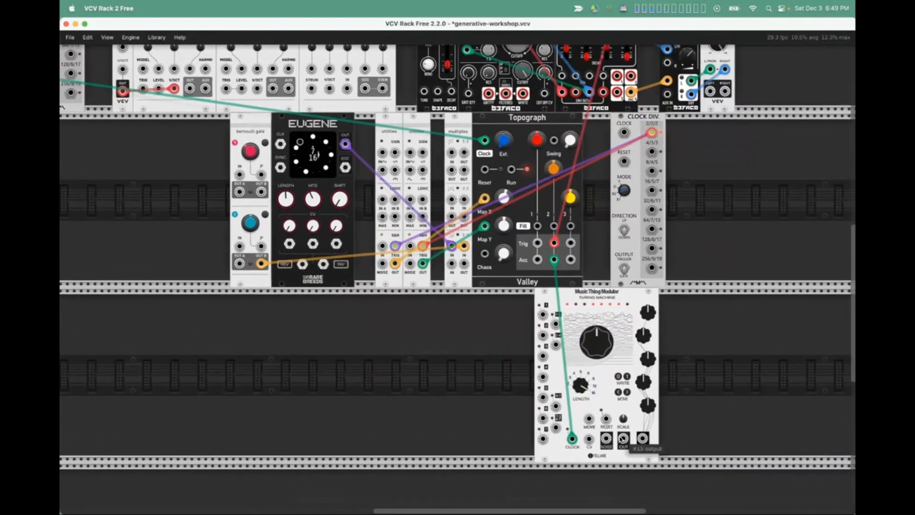
scroll(595, 403, "up", 2)
scroll(606, 413, "up", 2)
scroll(606, 413, "left", 3)
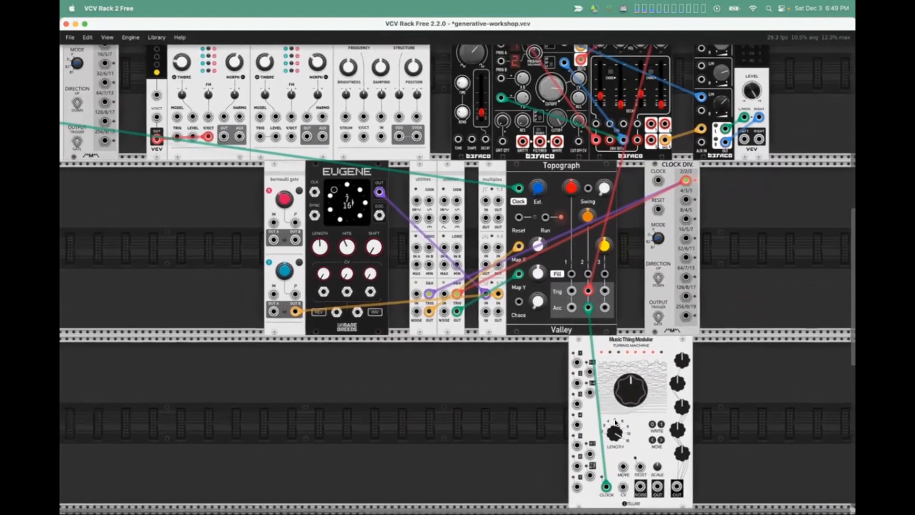
scroll(616, 422, "up", 1)
left_click_drag(639, 352, 158, 177)
scroll(165, 319, "up", 4)
scroll(165, 320, "left", 5)
scroll(165, 319, "up", 2)
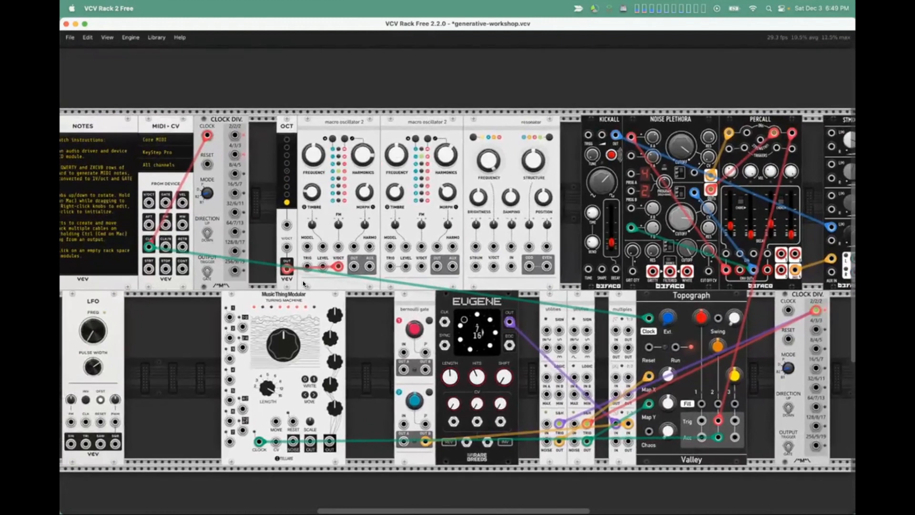
Patch Turing Machine output #1 to the first macro oscillator's trigger and output #15 to the octave module's V/Oct input, with the shift at -4 oct
scroll(305, 285, "down", 2)
scroll(305, 285, "right", 1)
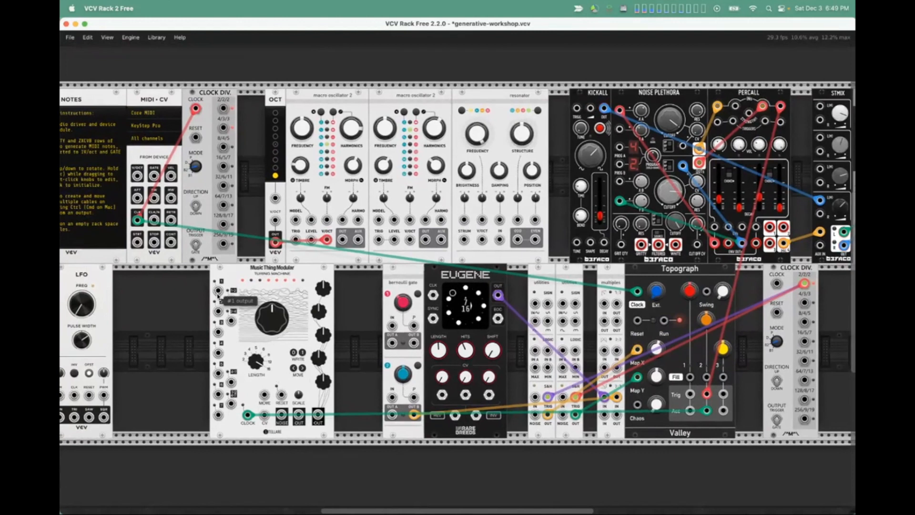
left_click_drag(217, 292, 296, 246)
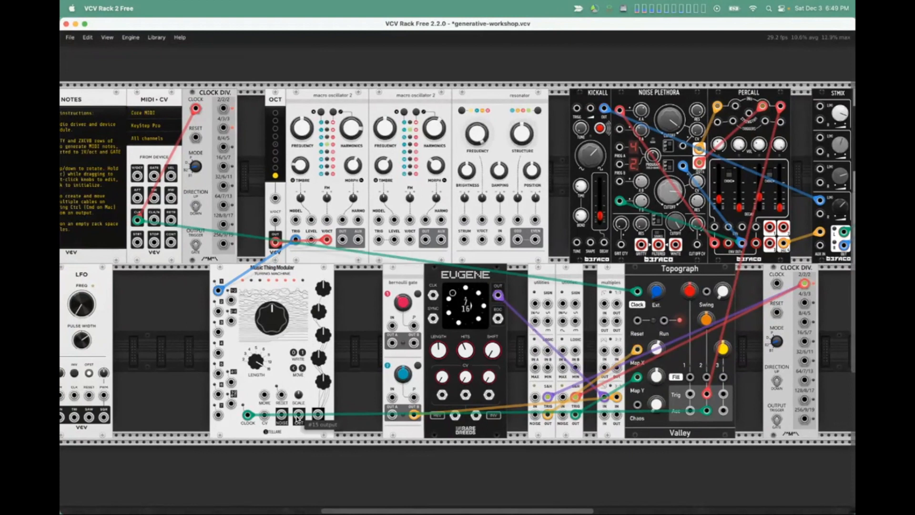
left_click_drag(298, 414, 275, 221)
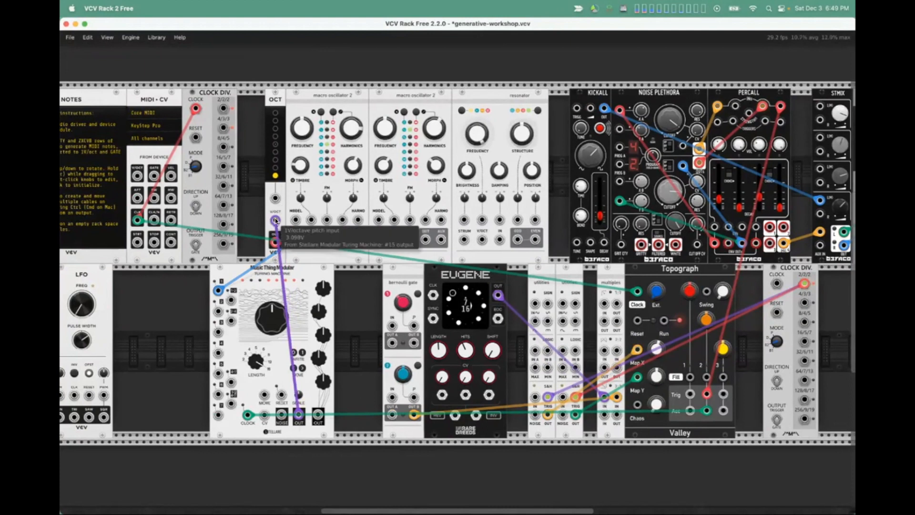
left_click(276, 144)
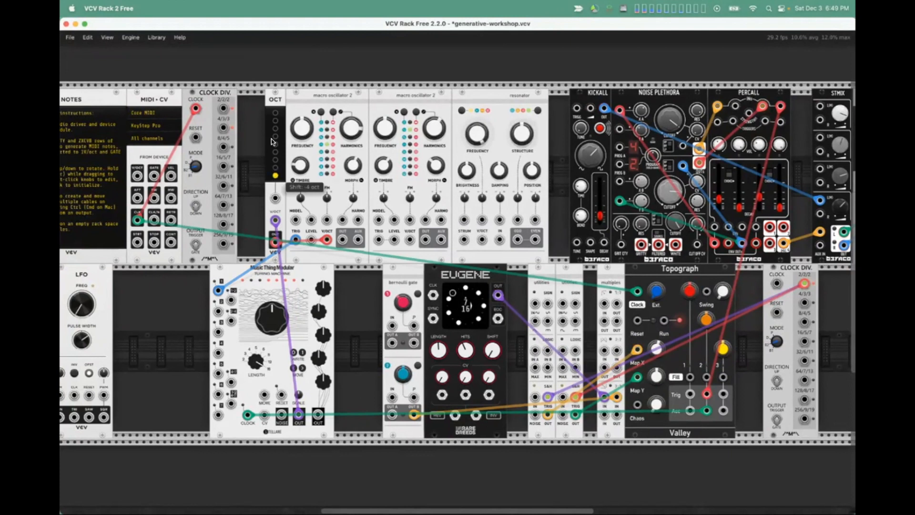
left_click(275, 176)
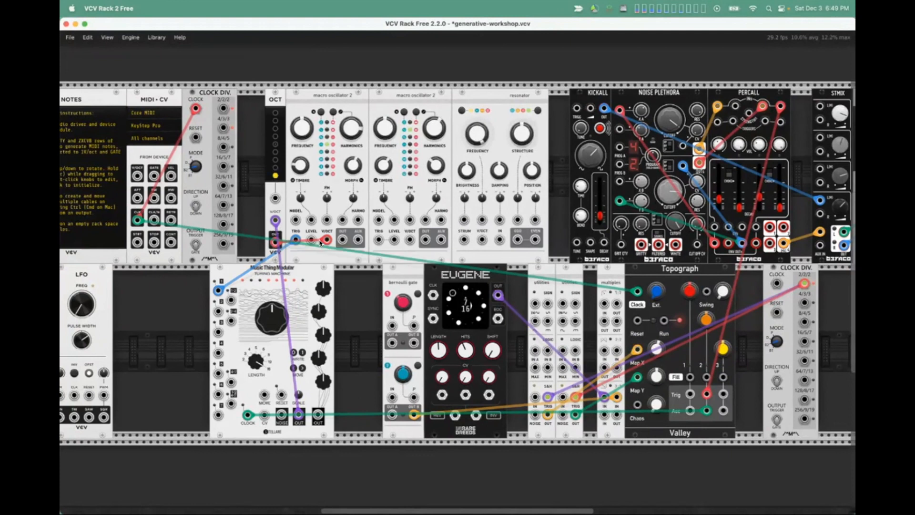
Patch the first macro oscillator's main output into the first STMIX channel's input
scroll(324, 171, "right", 3)
scroll(324, 171, "down", 1)
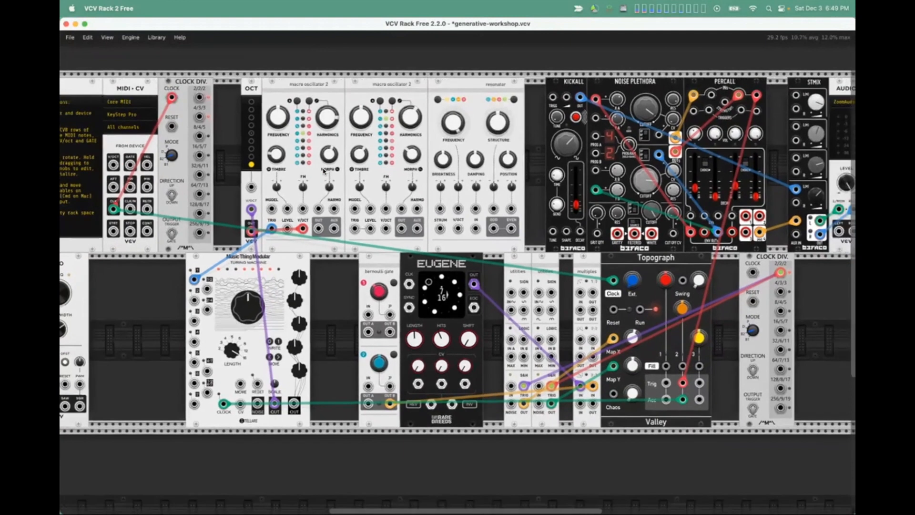
left_click_drag(318, 228, 796, 96)
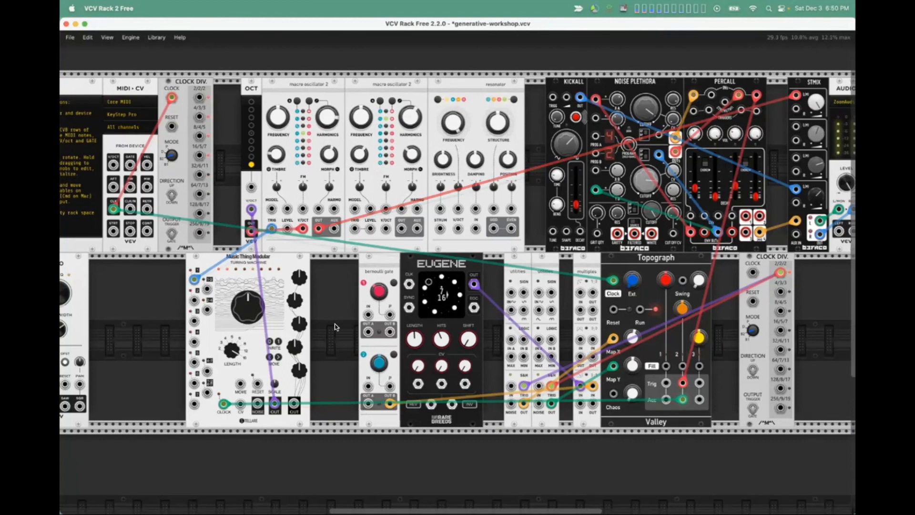
Move the Turing Machine's clock cable to the second clock divider's 8/4/5 output and patch Topograph's accent output 2 to that divider's clock
scroll(334, 327, "down", 1)
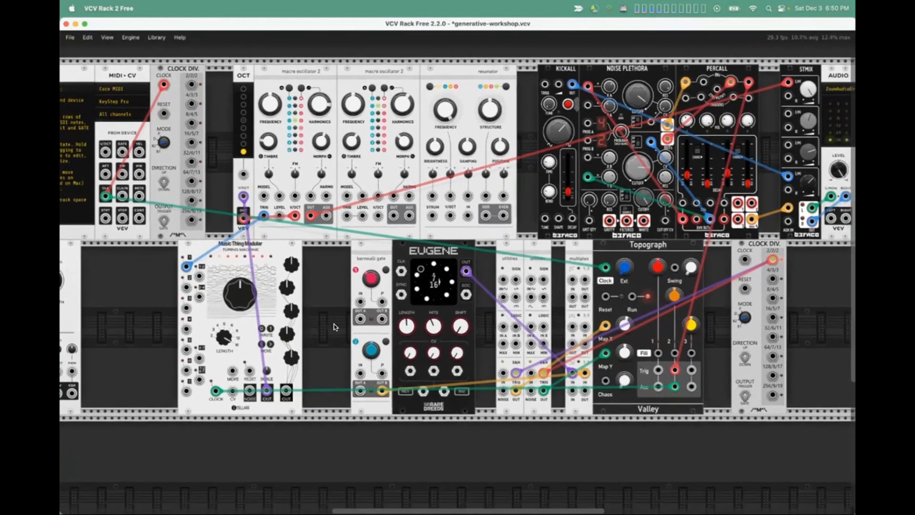
scroll(335, 327, "up", 1)
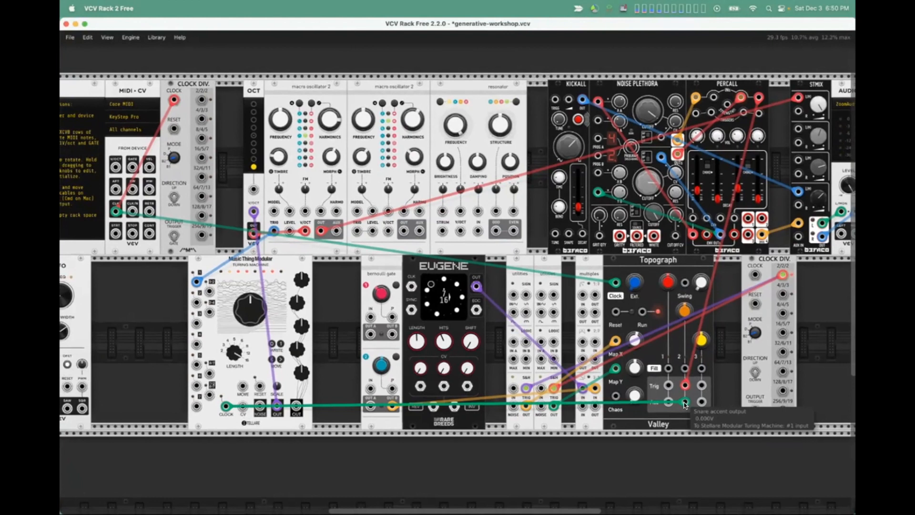
scroll(685, 404, "down", 1)
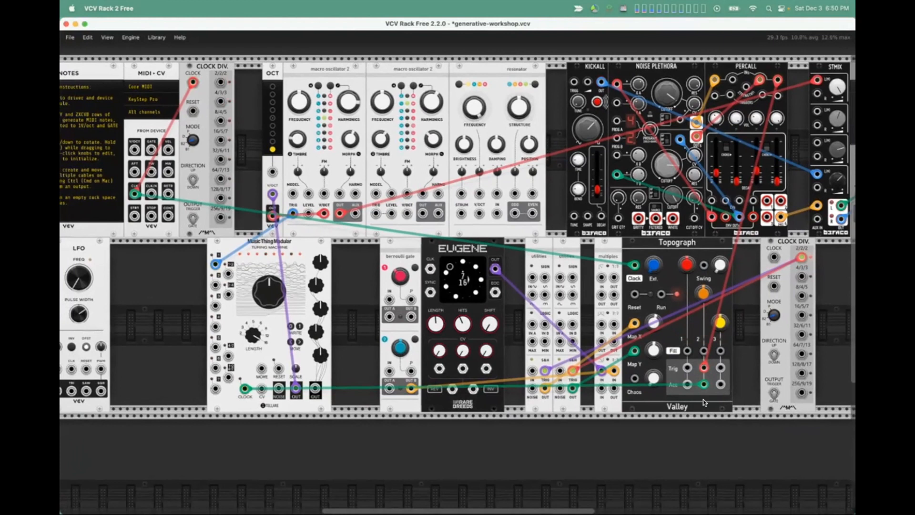
left_click_drag(705, 384, 802, 315)
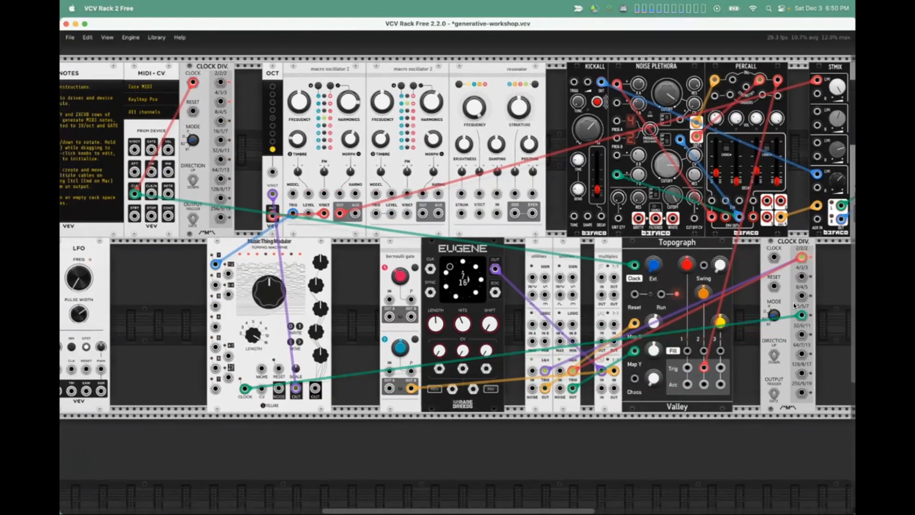
left_click_drag(802, 315, 803, 296)
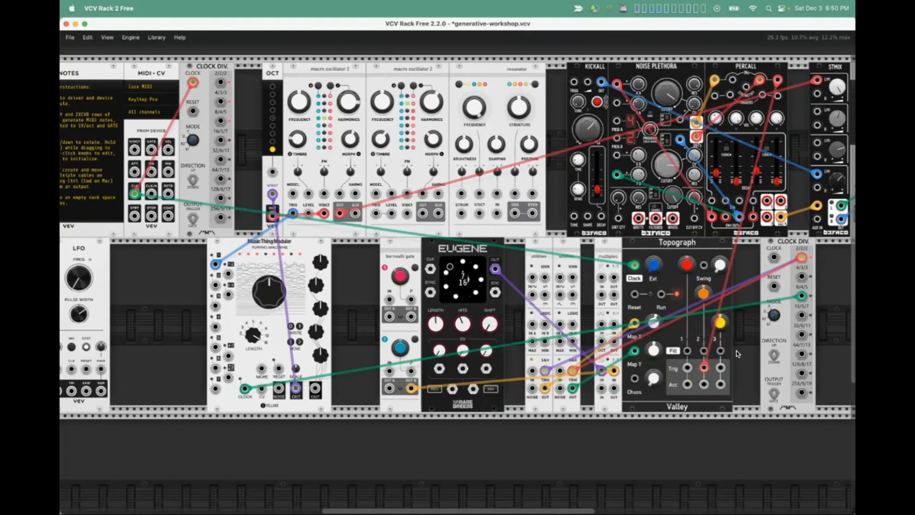
left_click_drag(704, 384, 774, 257)
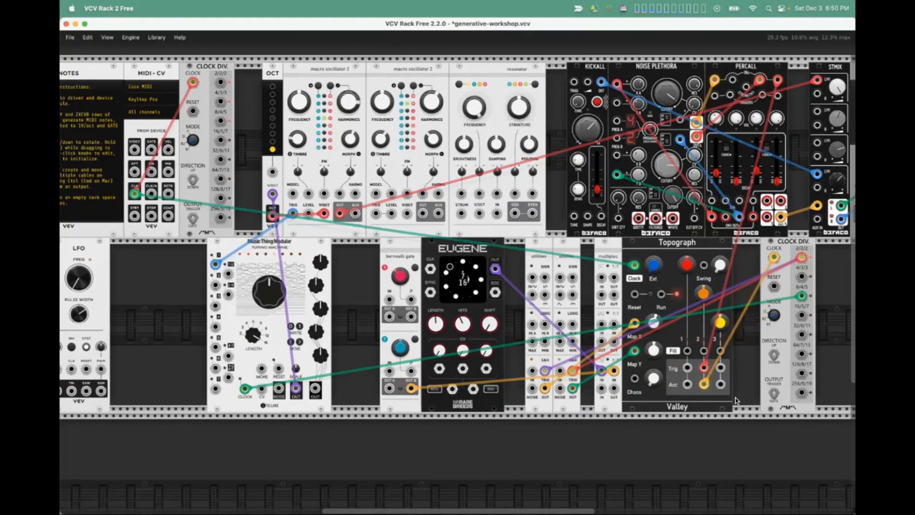
Turn the Turing Machine's large knob fully clockwise to 1 and try different sequence length settings
scroll(533, 296, "up", 3)
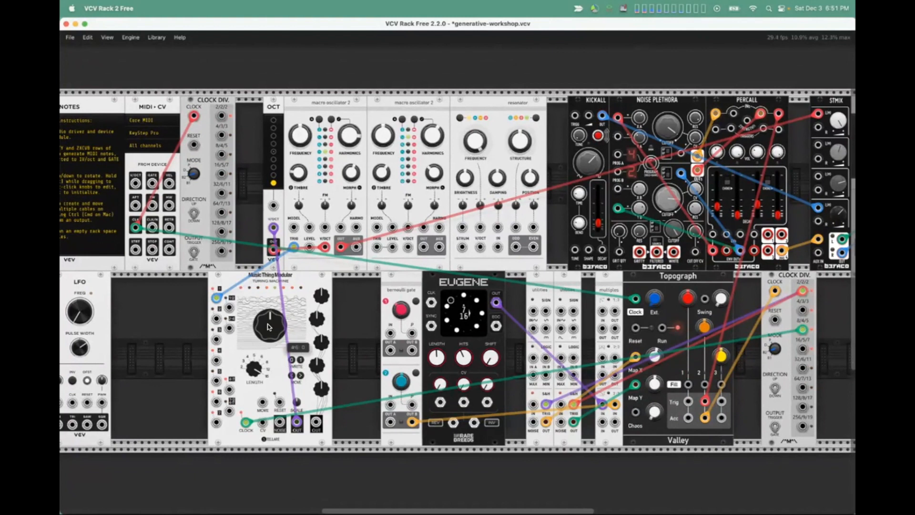
left_click_drag(261, 325, 262, 277)
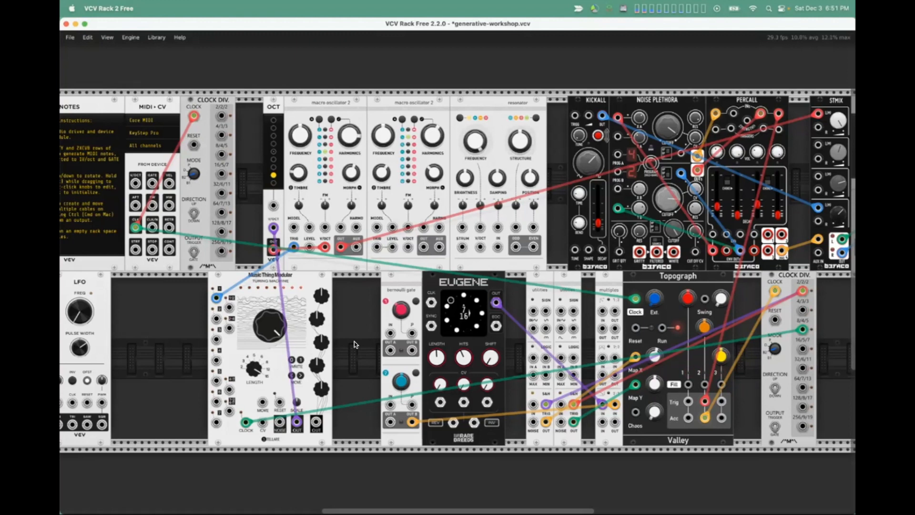
mouse_move(248, 368)
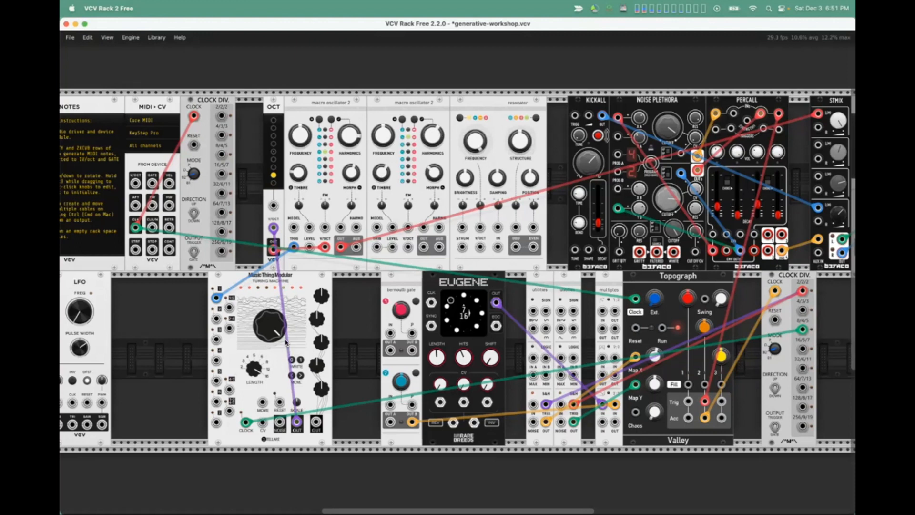
left_click_drag(252, 367, 253, 426)
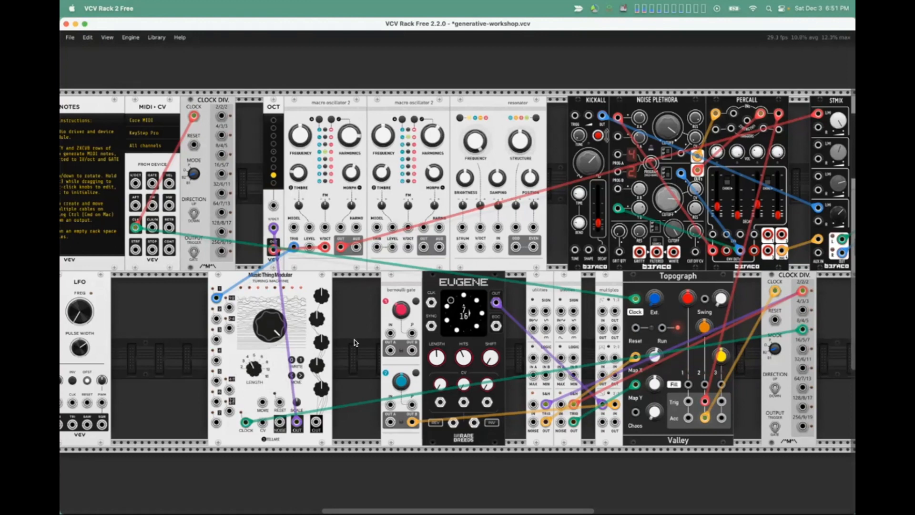
mouse_move(248, 369)
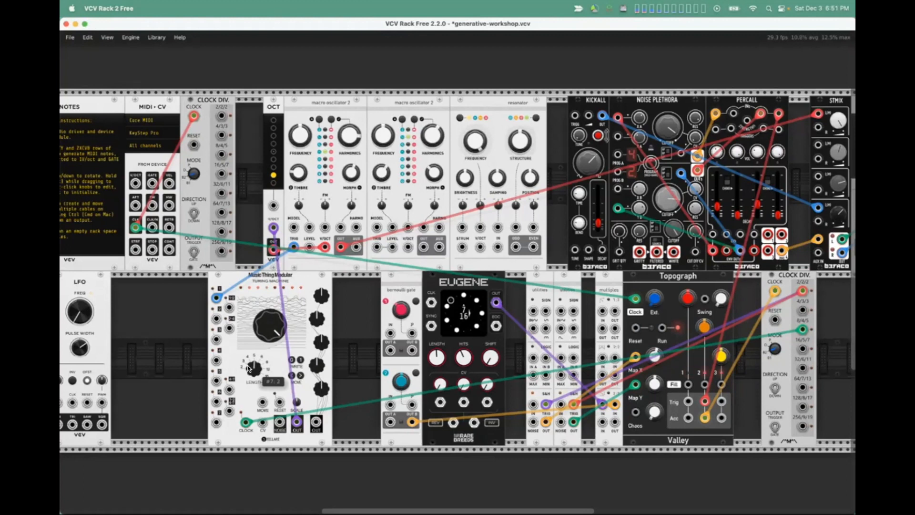
left_click_drag(249, 368, 248, 368)
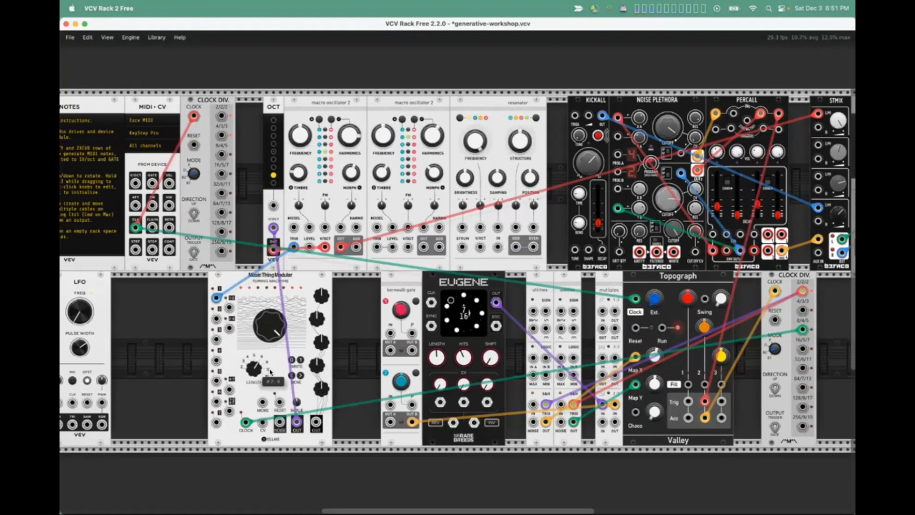
Swing the Turing Machine's large knob between its two extremes and leave it fully counterclockwise
mouse_move(279, 325)
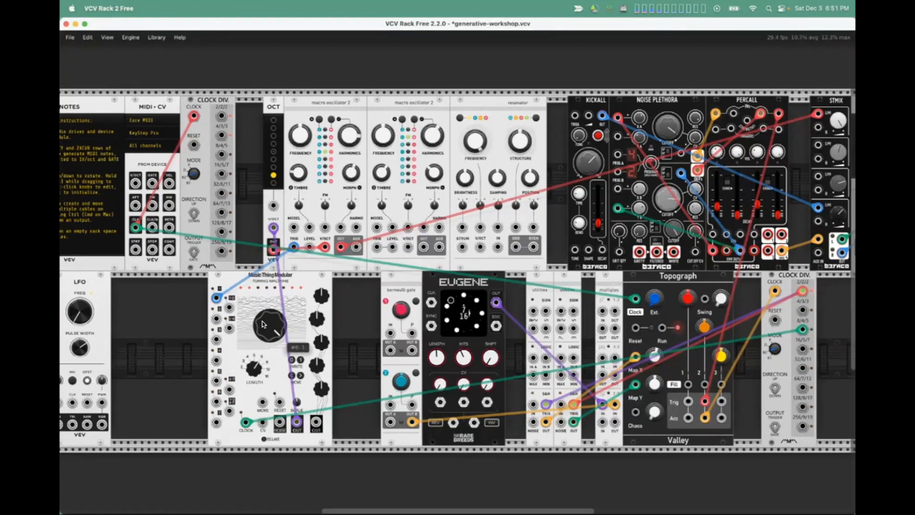
left_click_drag(270, 325, 269, 341)
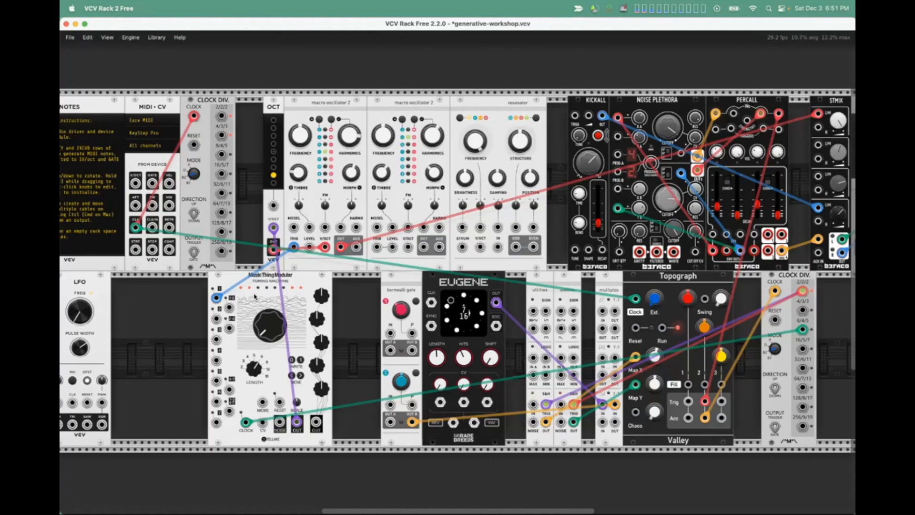
mouse_move(255, 370)
left_click_drag(268, 331, 268, 292)
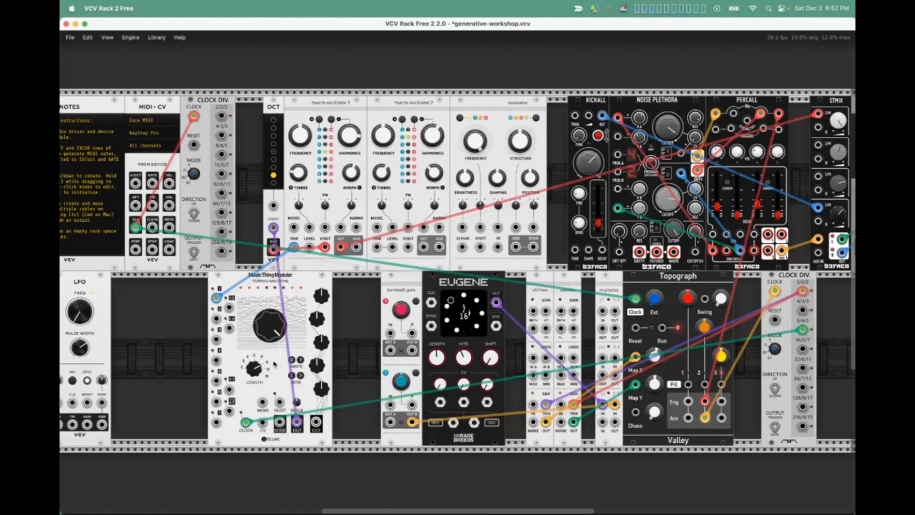
mouse_move(273, 326)
left_click_drag(273, 325, 274, 372)
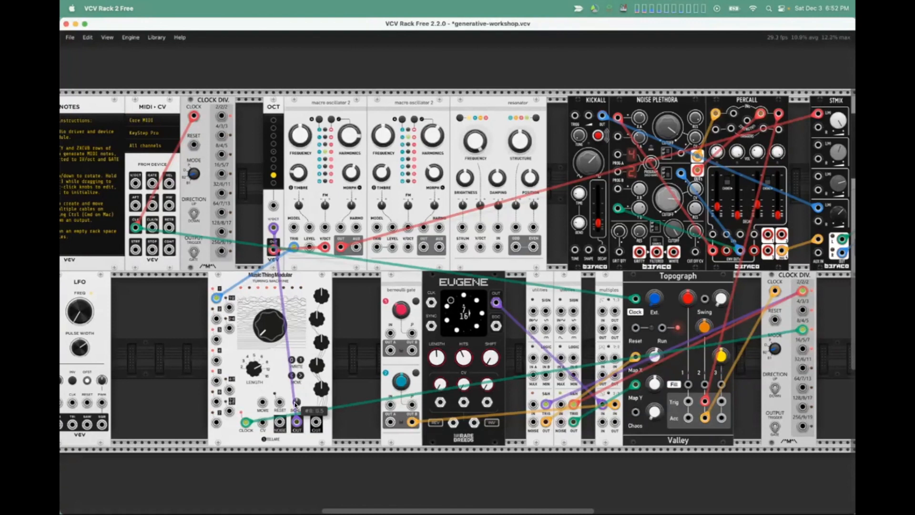
Adjust the Turing Machine's scale to narrow the range of its pitch output
left_click_drag(297, 402, 296, 409)
left_click_drag(295, 399, 294, 431)
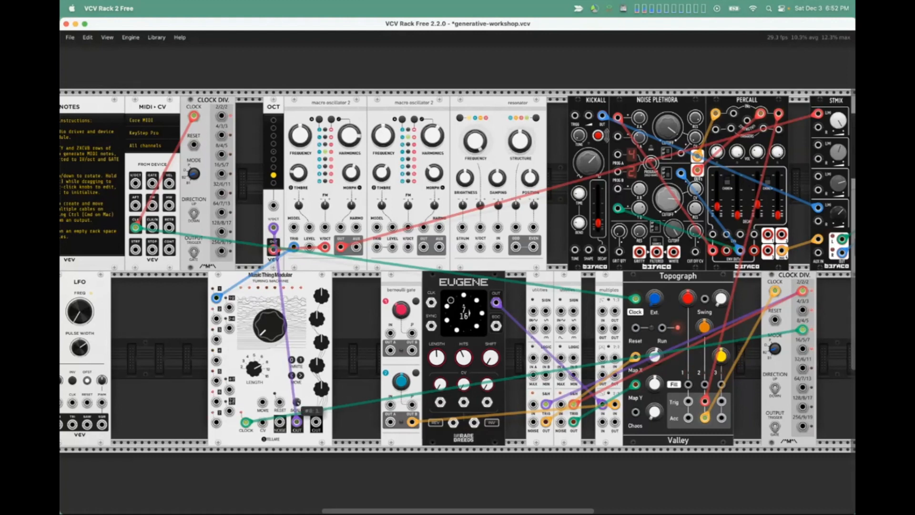
mouse_move(297, 402)
left_mouse_down()
mouse_move(297, 413)
mouse_move(295, 405)
left_mouse_up()
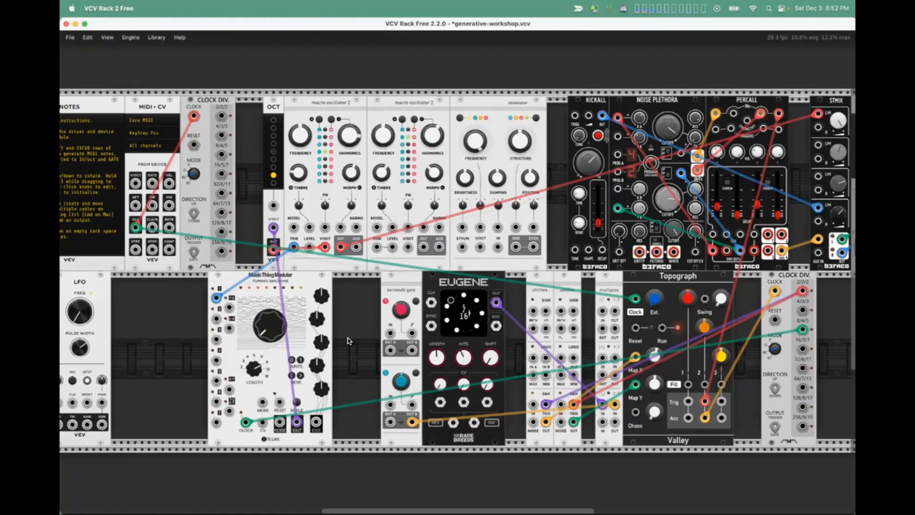
Shift the Turing Machine closer to the LFO and patch its outputs #13 and #4 to the second macro oscillator's V/Oct and trigger inputs
scroll(349, 341, "down", 1)
scroll(349, 341, "right", 1)
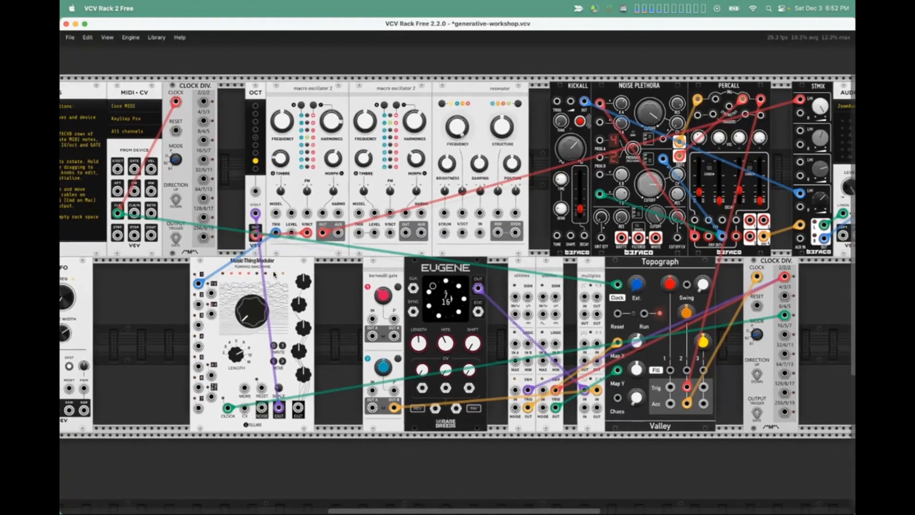
left_click_drag(277, 261, 247, 262)
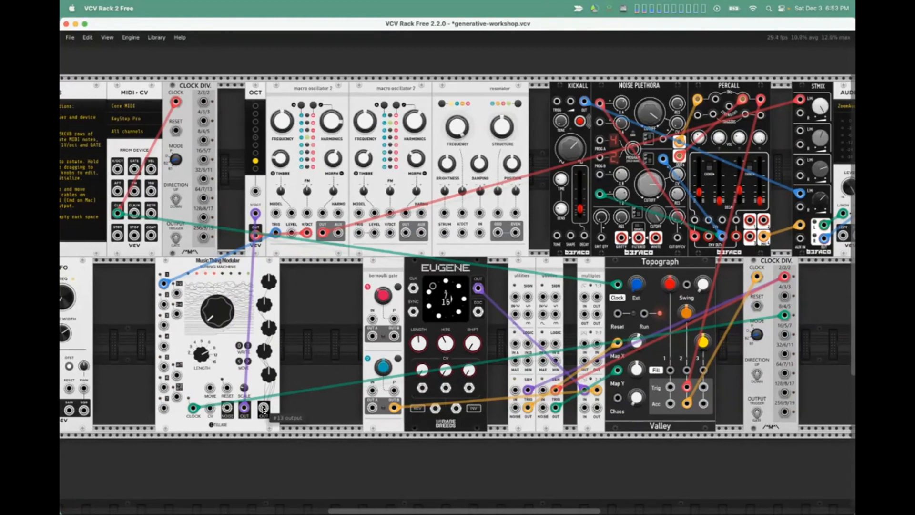
left_click_drag(263, 408, 390, 233)
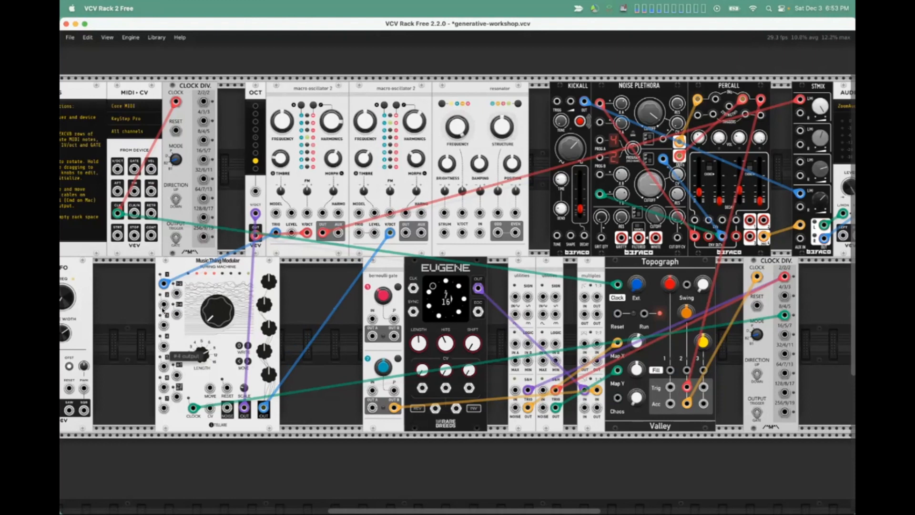
left_click_drag(163, 346, 357, 232)
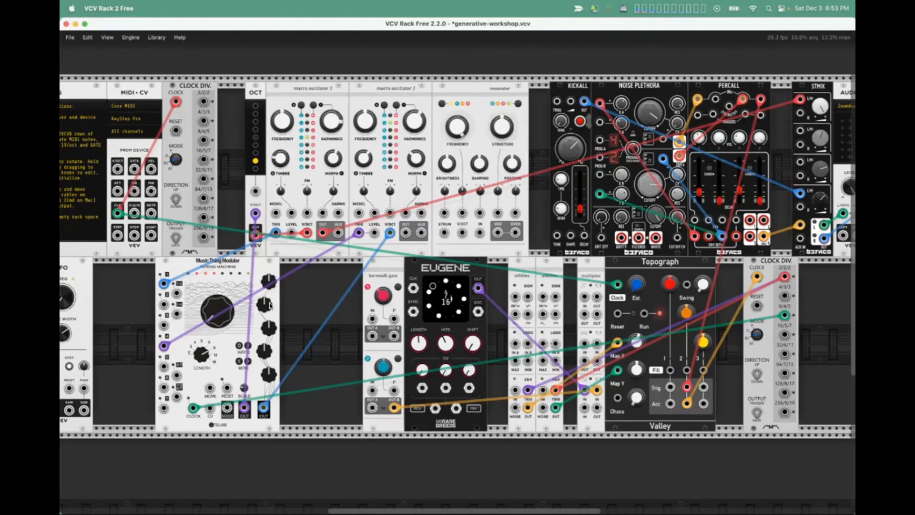
Adjust the small knobs along the Turing Machine's edge, setting #4 to about 0.68
left_click_drag(269, 282, 264, 257)
left_click_drag(266, 329, 265, 340)
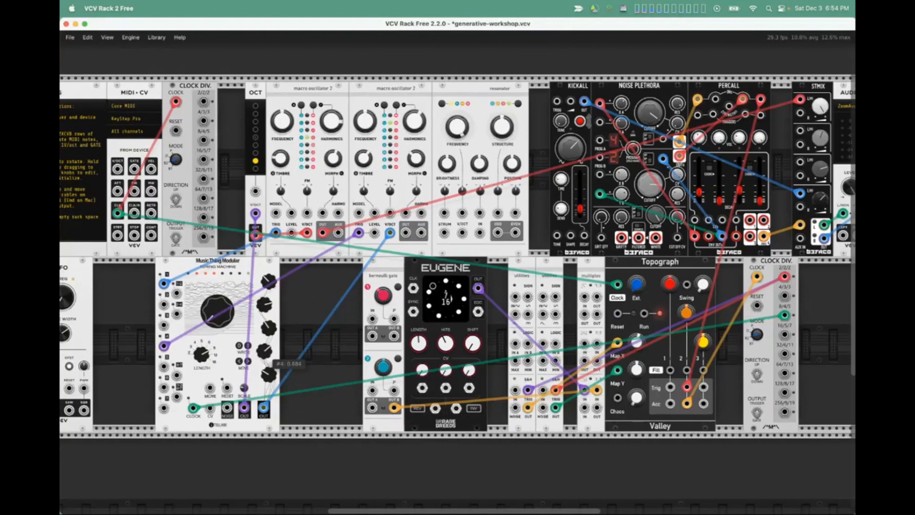
left_click_drag(264, 323, 265, 343)
left_click_drag(261, 304, 261, 329)
left_click_drag(266, 279, 265, 285)
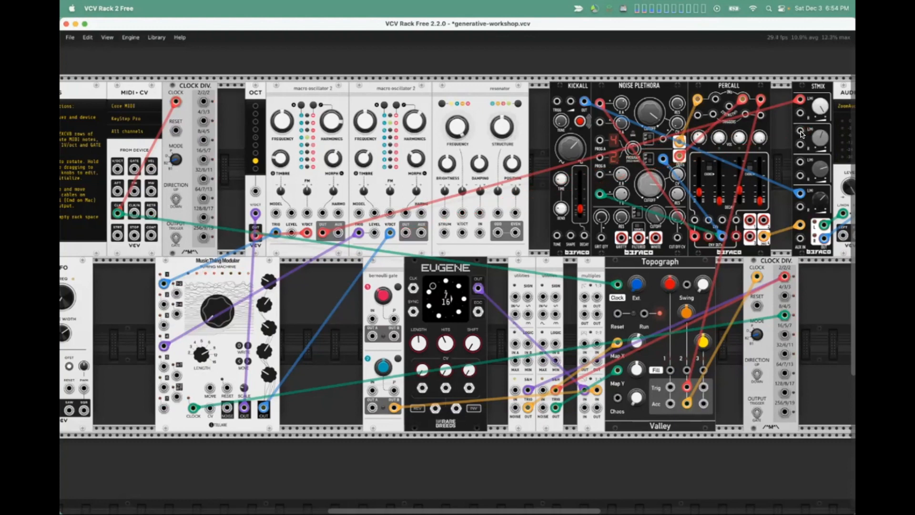
Patch the second macro oscillator's main output to the second STMIX channel and raise that channel's gain
left_click_drag(801, 130, 406, 233)
mouse_move(823, 140)
left_click_drag(820, 137, 820, 107)
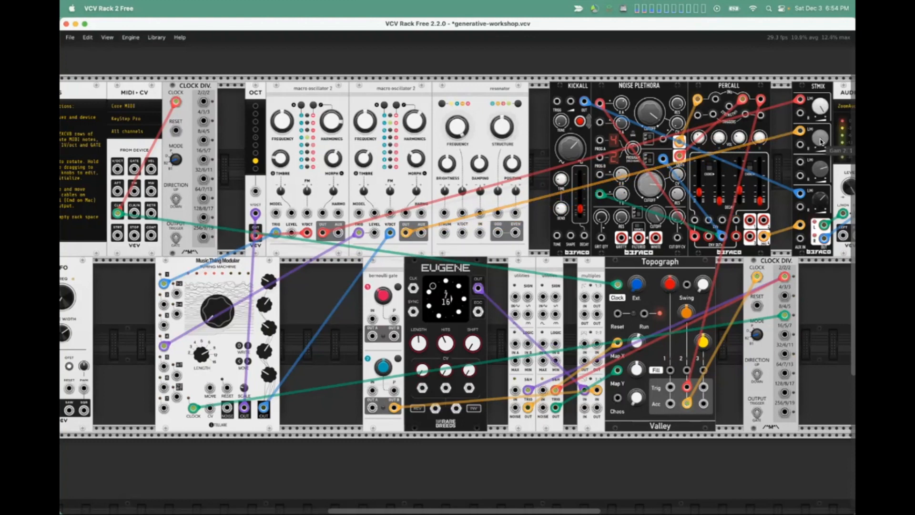
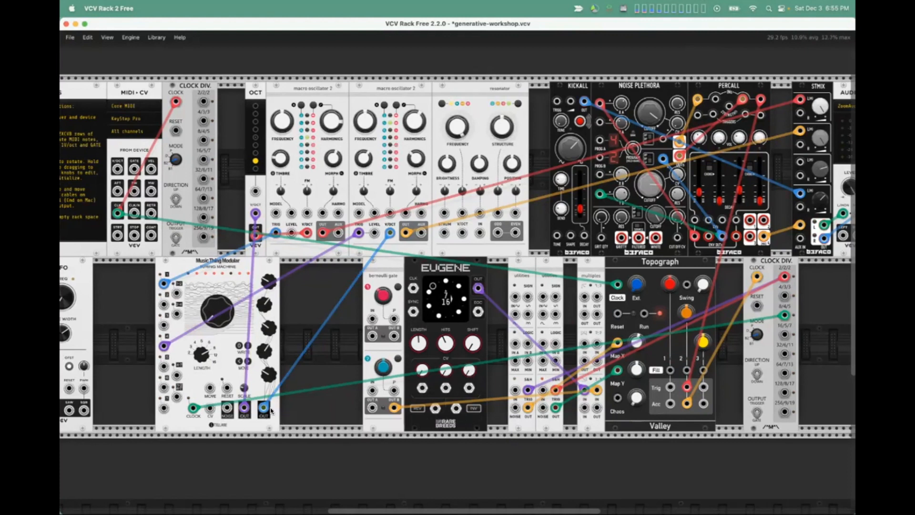
Search the module browser for "quan" and add two QNT quantizers between the Turing Machine and the Bernoulli gate
right_click(334, 345)
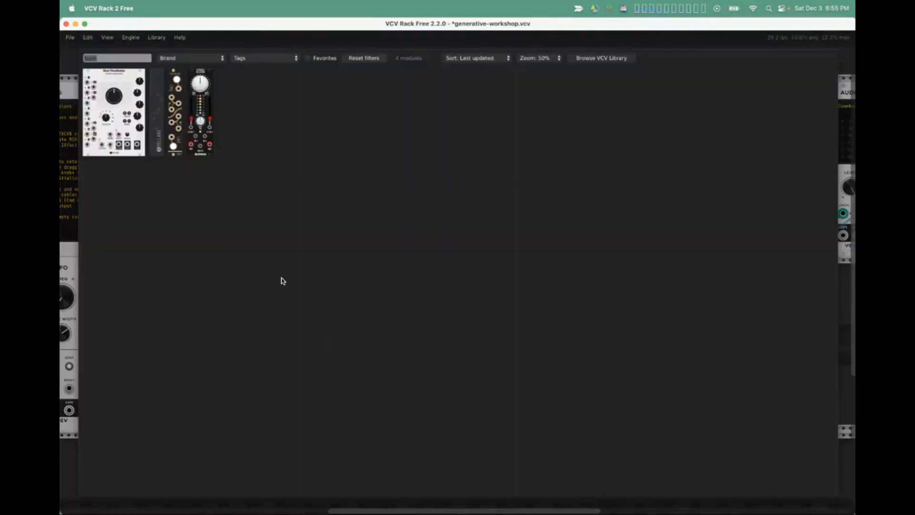
left_click(117, 57)
key("BackSpace")
key("BackSpace")
key("BackSpace")
key("BackSpace")
key("BackSpace")
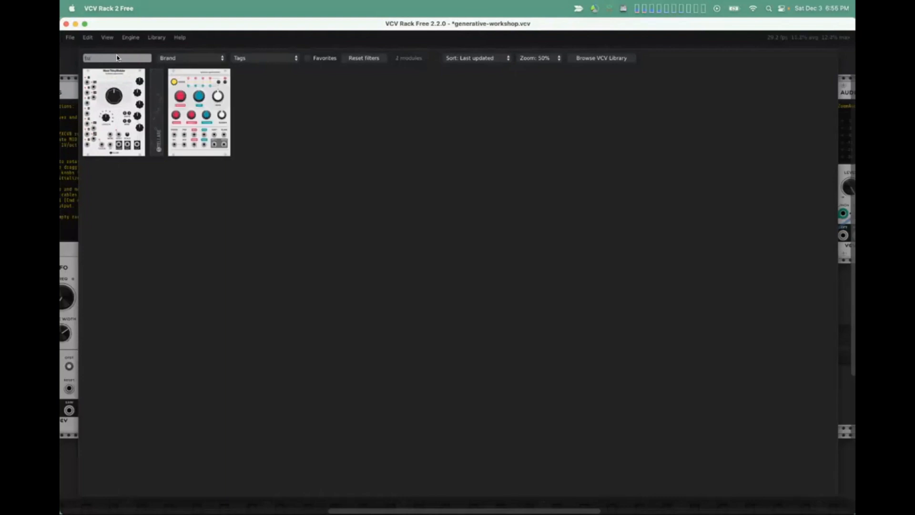
type("quan")
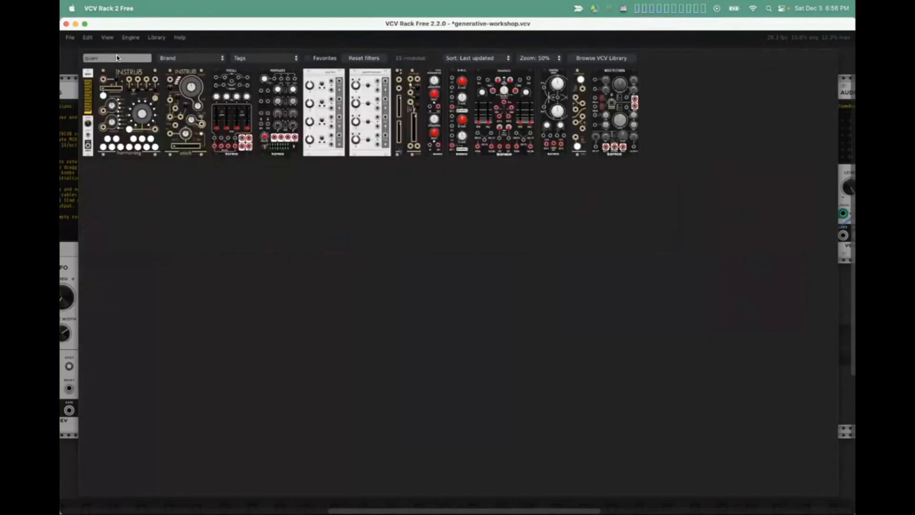
left_click(87, 108)
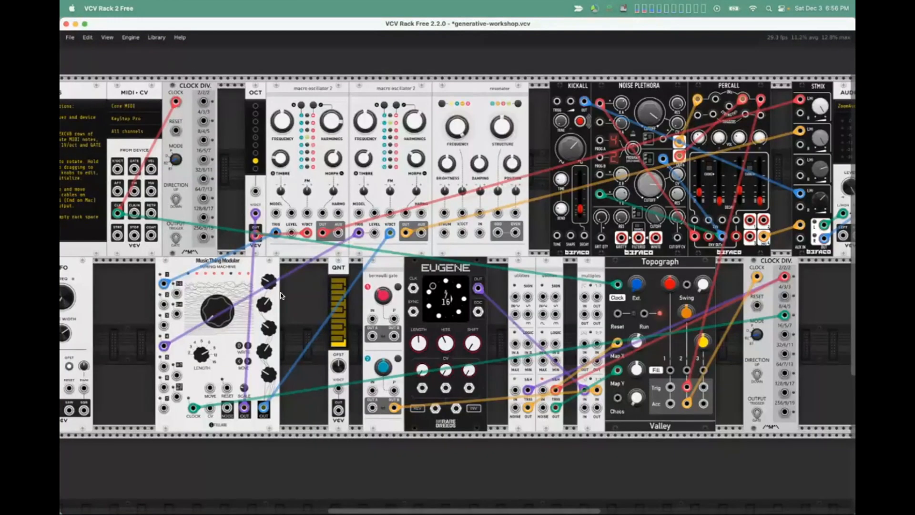
right_click(302, 305)
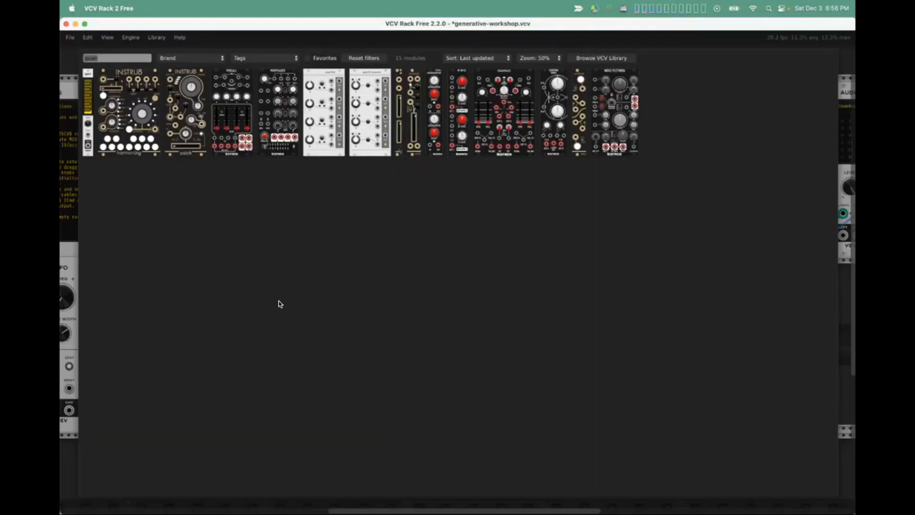
left_click(87, 107)
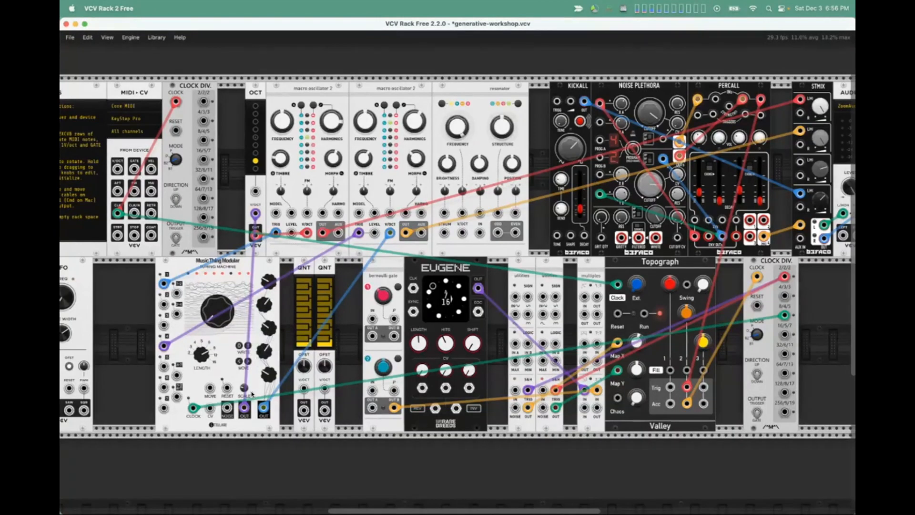
Route the Turing Machine's two pitch outputs through separate quantizers, one into OCT's V/Oct input and one into the second macro oscillator's V/Oct
left_click_drag(255, 213, 301, 389)
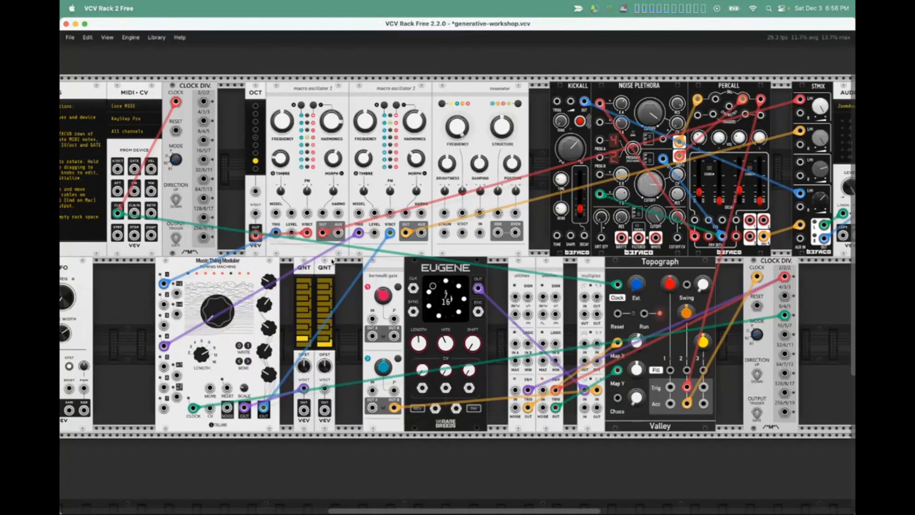
left_click_drag(303, 409, 255, 214)
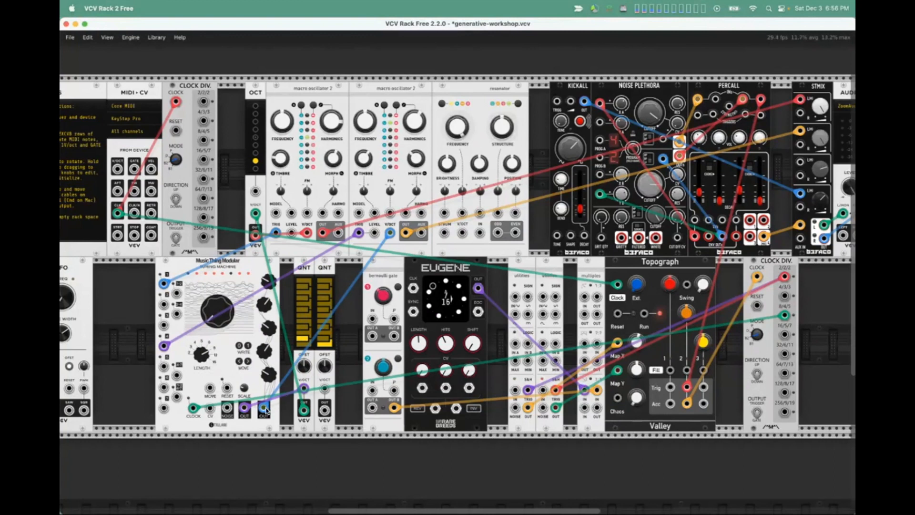
mouse_move(390, 232)
left_mouse_down()
mouse_move(325, 389)
mouse_move(368, 352)
mouse_move(363, 279)
mouse_move(389, 232)
left_mouse_up()
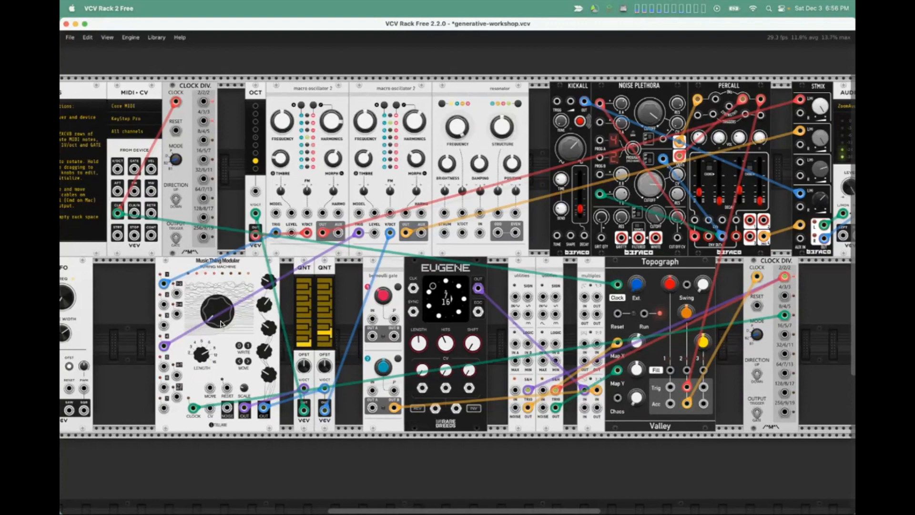
Fine-tune the Turing Machine's small knobs, with #2 at about 0.39, and move the second oscillator's trigger cable from output #4 to a lower second-column output
left_click_drag(264, 303, 265, 304)
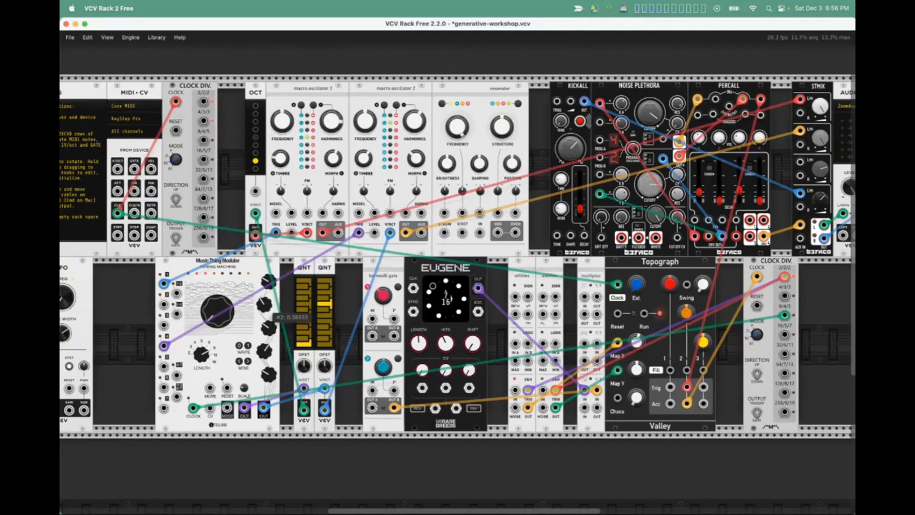
left_click_drag(261, 347, 263, 351)
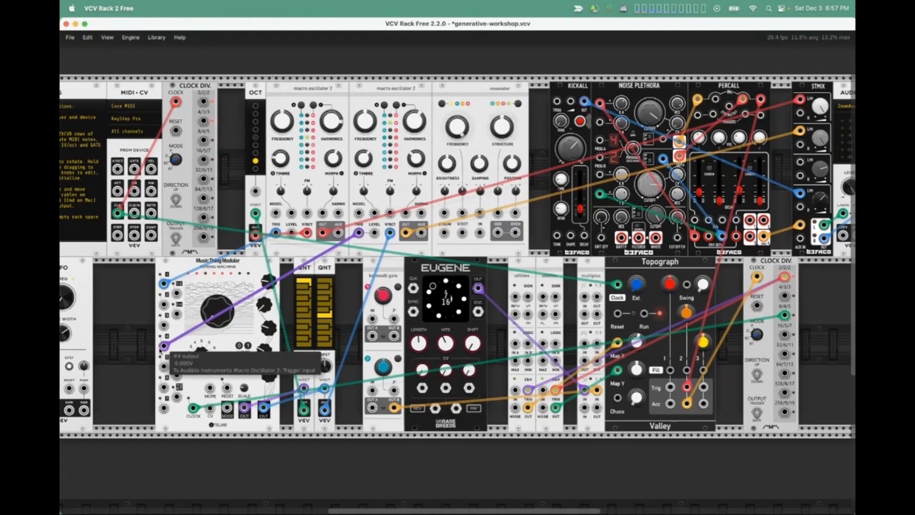
left_click_drag(164, 345, 177, 376)
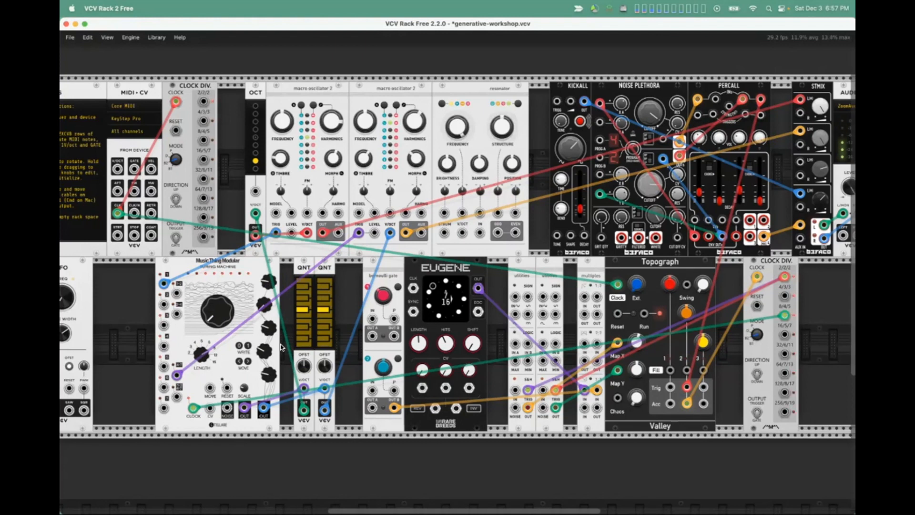
Shift the LFO module slightly closer to the Turing Machine
mouse_move(209, 319)
scroll(135, 321, "left", 3)
scroll(134, 322, "left", 3)
scroll(134, 322, "down", 1)
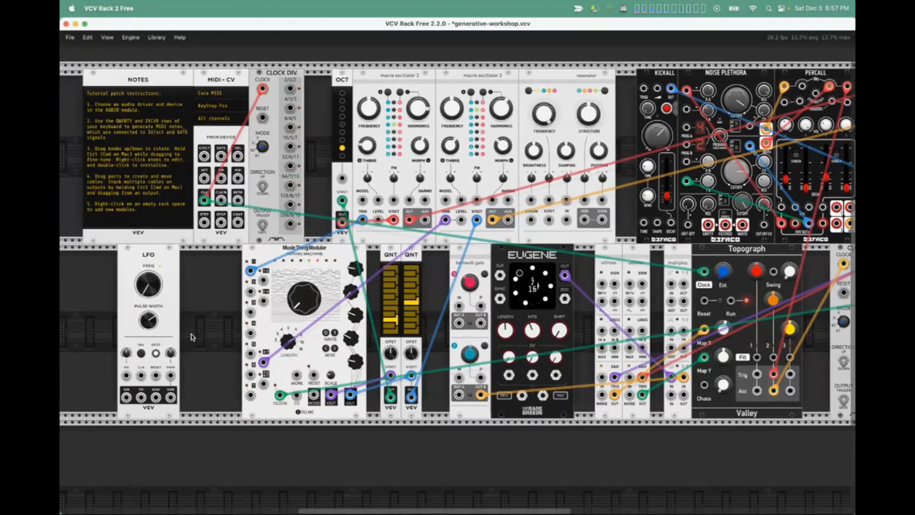
left_click_drag(164, 262, 178, 266)
Reset the Turing Machine's large knob to its centre, try it partly clockwise, and bring it back near the middle
left_click_drag(299, 318, 299, 291)
double_click(306, 303)
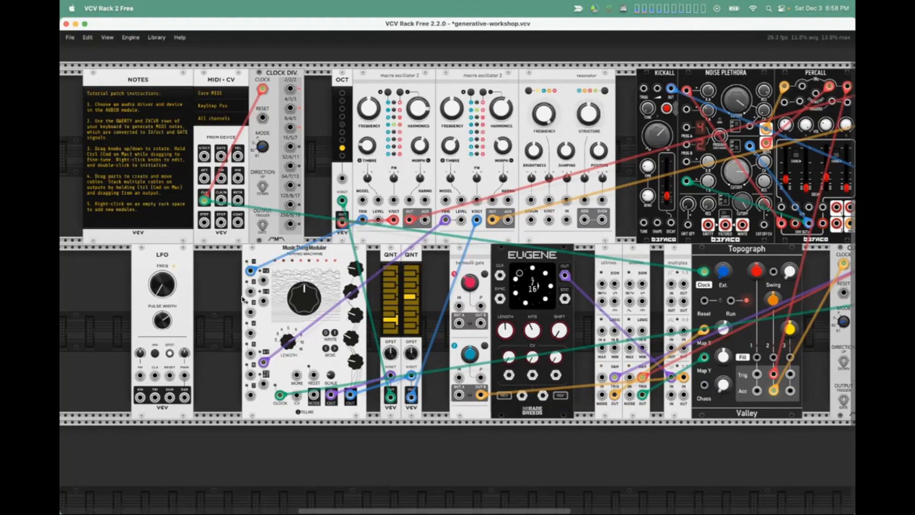
mouse_move(299, 301)
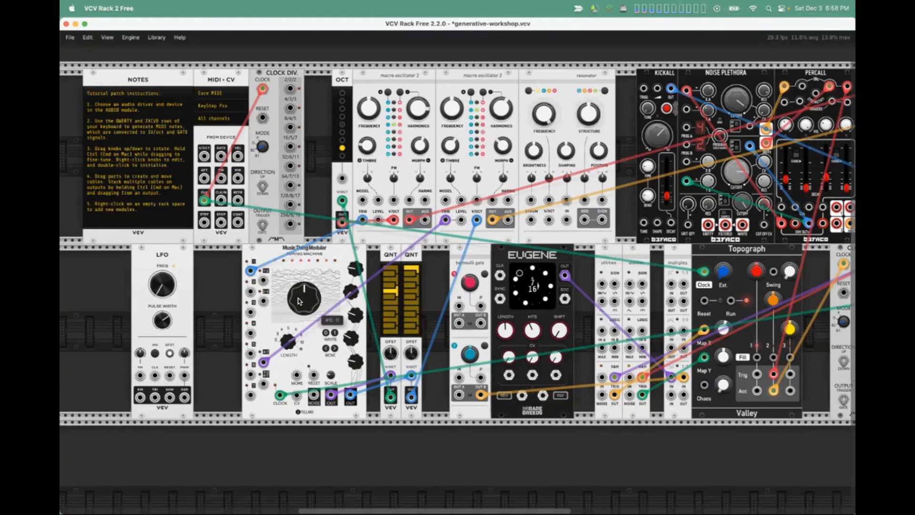
left_click_drag(300, 301, 299, 301)
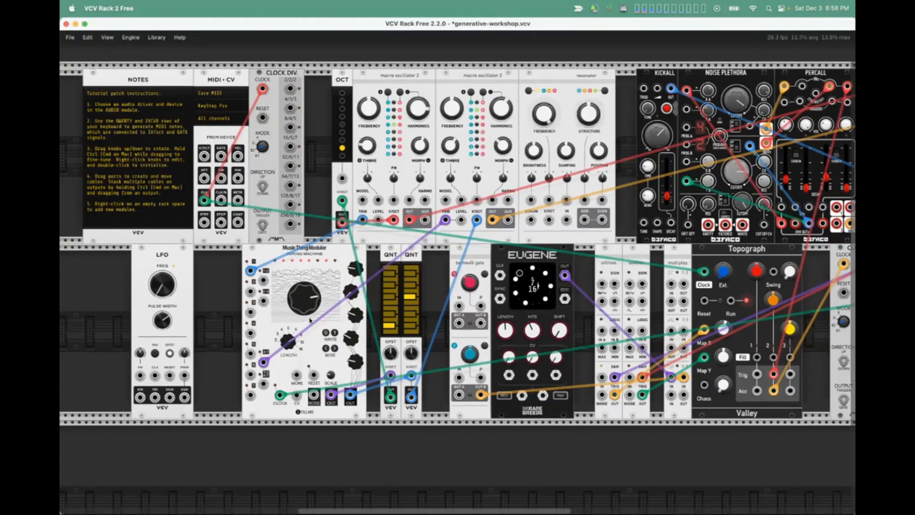
mouse_move(296, 303)
mouse_move(304, 299)
left_mouse_down()
mouse_move(304, 274)
mouse_move(304, 341)
mouse_move(304, 309)
left_mouse_up()
scroll(461, 435, "down", 2)
scroll(461, 434, "right", 2)
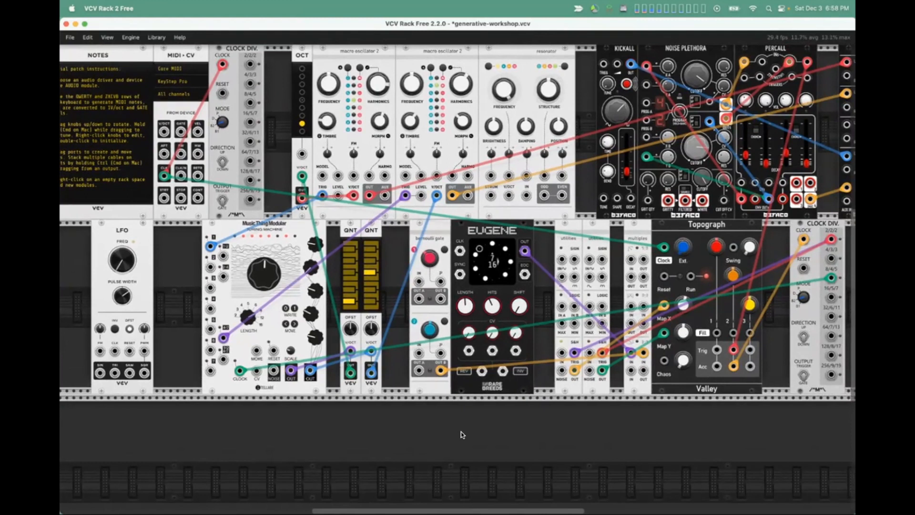
scroll(546, 382, "up", 3)
scroll(546, 382, "right", 3)
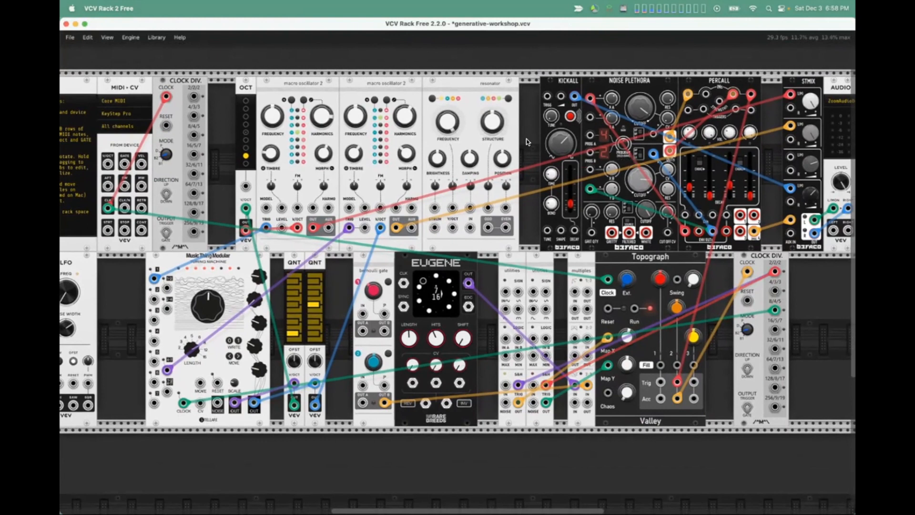
scroll(527, 142, "up", 1)
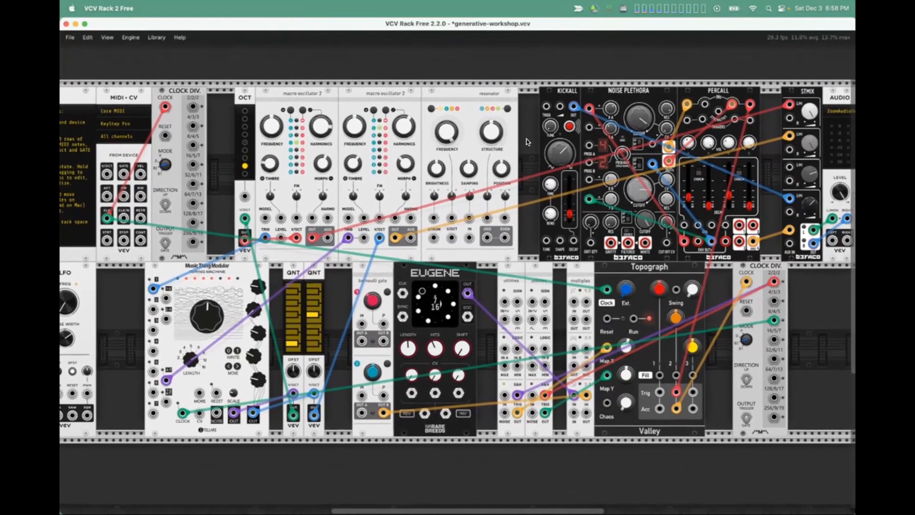